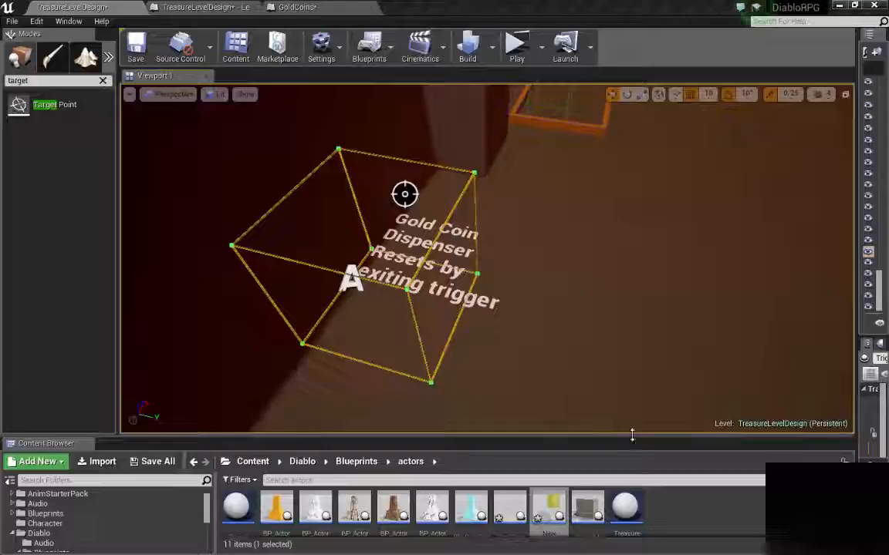
# Step: Enlarge the level viewport and examine the gold coin dispenser's trigger area from several angles
pyautogui.moveTo(632, 441); pyautogui.dragTo(631, 457)
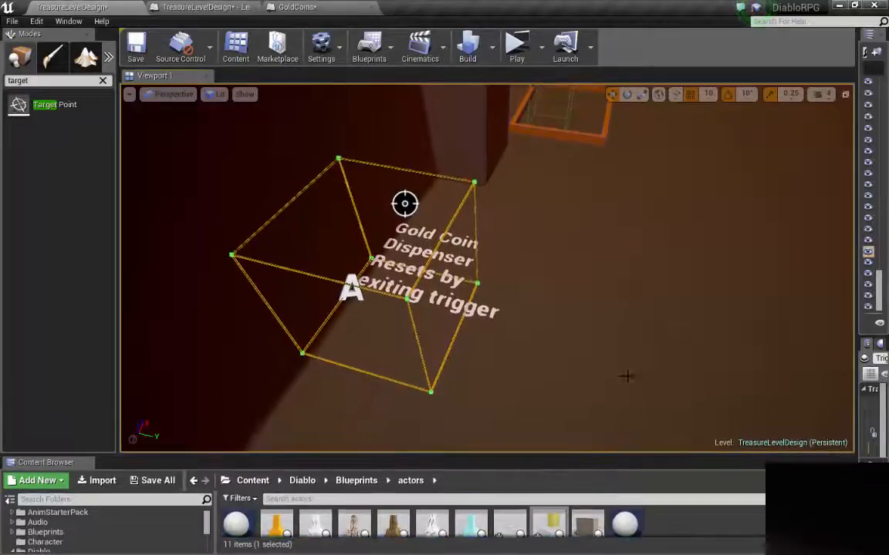
pyautogui.moveTo(606, 312); pyautogui.dragTo(671, 183, button='right')
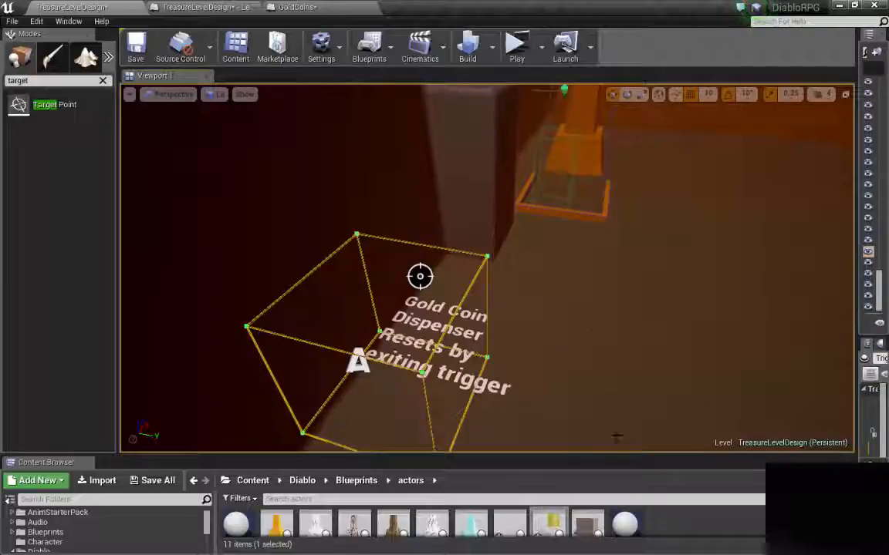
pyautogui.moveTo(615, 455)
pyautogui.mouseDown()
pyautogui.moveTo(618, 369)
pyautogui.moveTo(617, 463)
pyautogui.mouseUp()
pyautogui.moveTo(598, 363); pyautogui.dragTo(564, 381, button='right')
pyautogui.press('s')
pyautogui.press('w')
pyautogui.press('w')
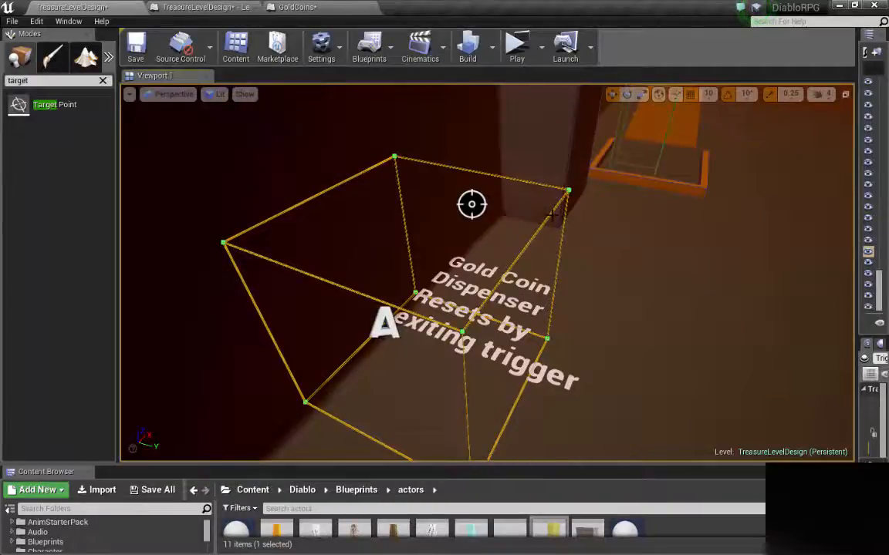
pyautogui.moveTo(614, 285); pyautogui.dragTo(652, 289, button='right')
pyautogui.scroll(-4, 607, 284)
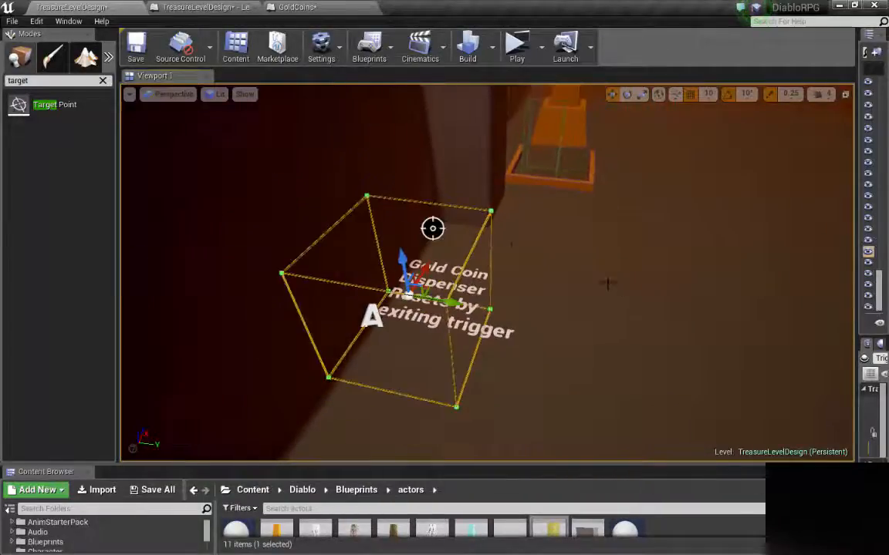
# Step: Inspect the gold coin dispenser's parts by selecting its target point, its text label and its trigger volume in turn
pyautogui.click(433, 229)
pyautogui.scroll(4, 485, 322)
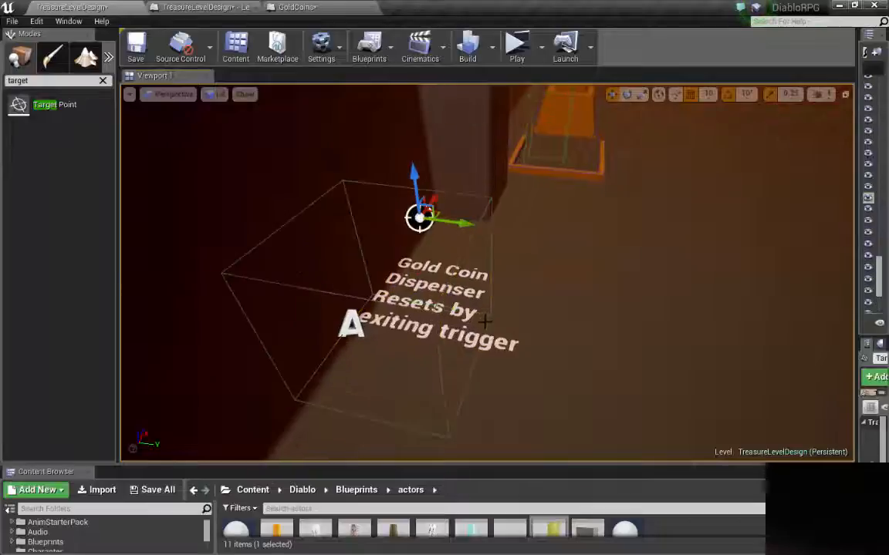
pyautogui.click(324, 337)
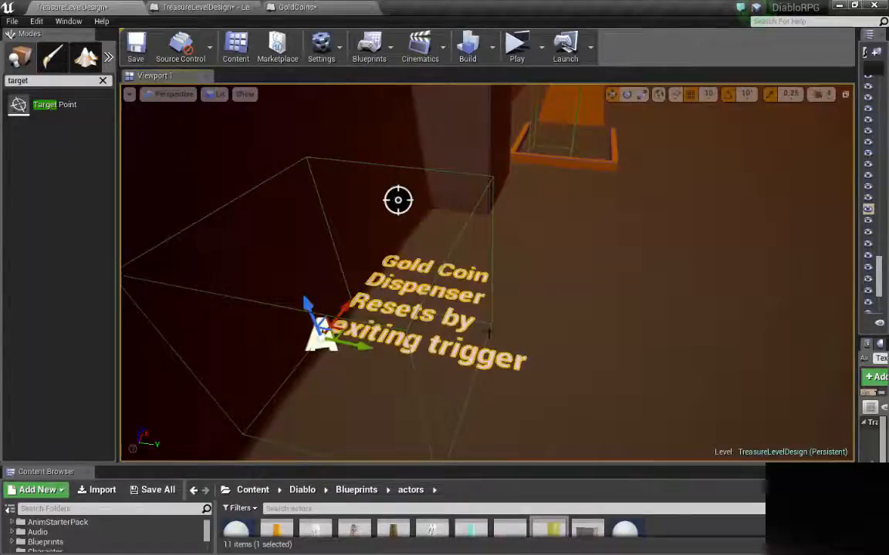
pyautogui.moveTo(489, 333); pyautogui.dragTo(548, 339, button='right')
pyautogui.press('a')
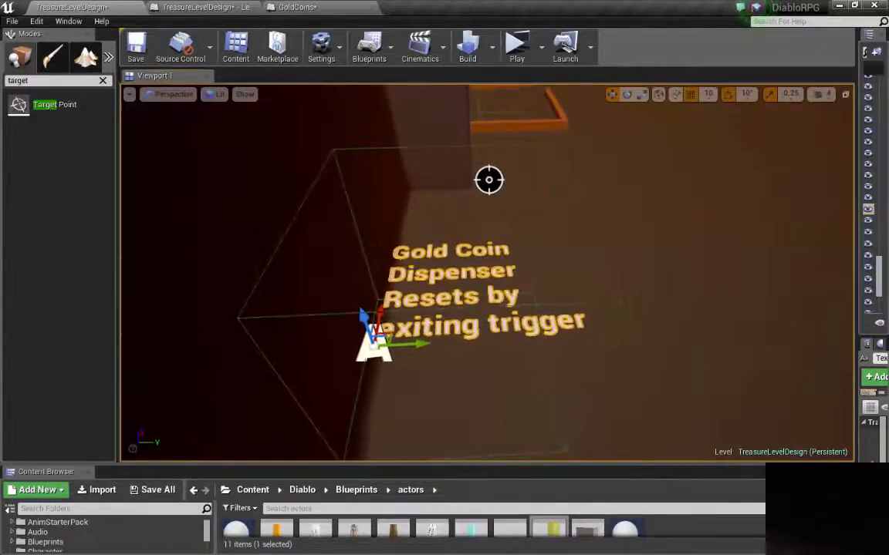
pyautogui.press('d')
pyautogui.moveTo(490, 333); pyautogui.dragTo(397, 307, button='right')
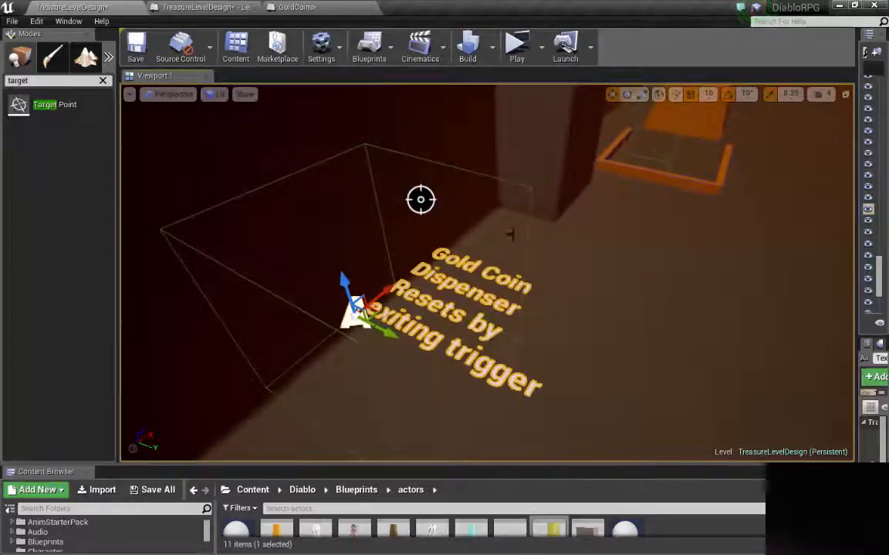
pyautogui.click(501, 212)
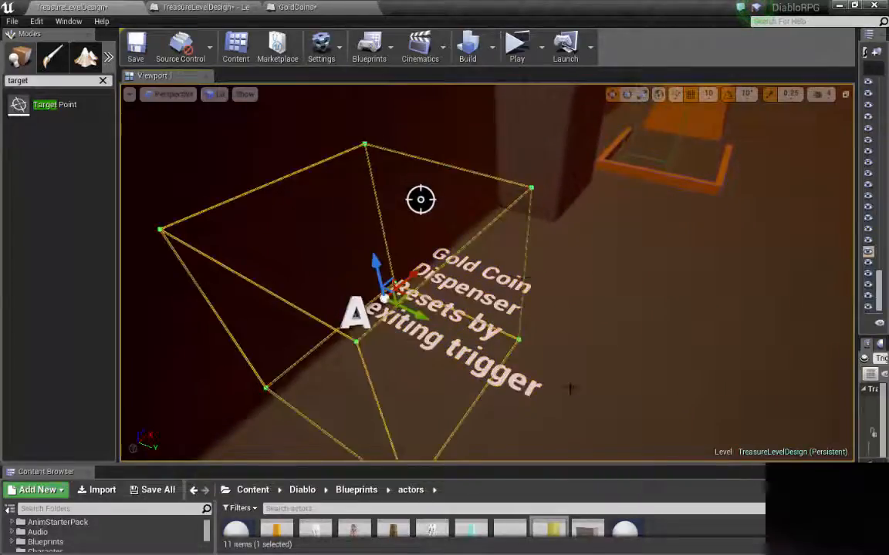
# Step: Start the standalone game preview and run the character across the room through the gold coin dispenser trigger
pyautogui.click(518, 50)
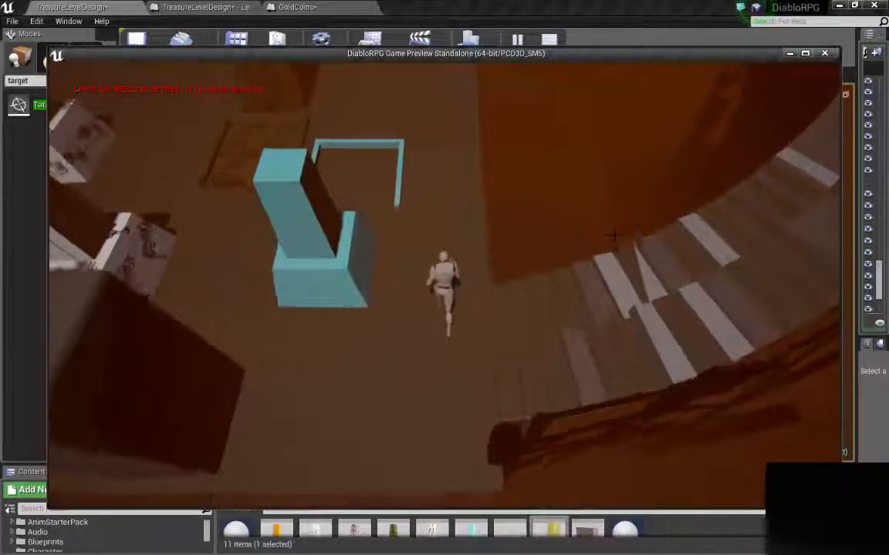
pyautogui.press('a')
pyautogui.press('w')
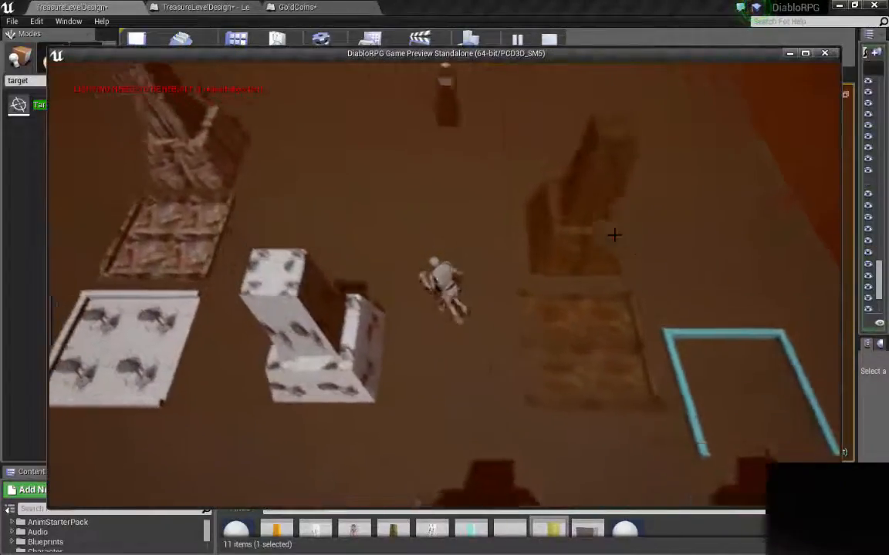
pyautogui.press('s')
pyautogui.press('w')
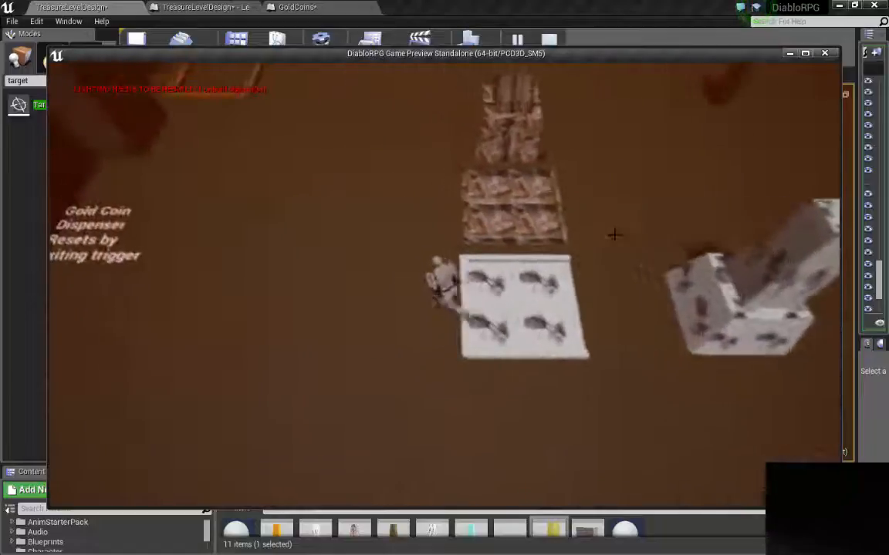
pyautogui.press('a')
pyautogui.press('w')
pyautogui.press('a')
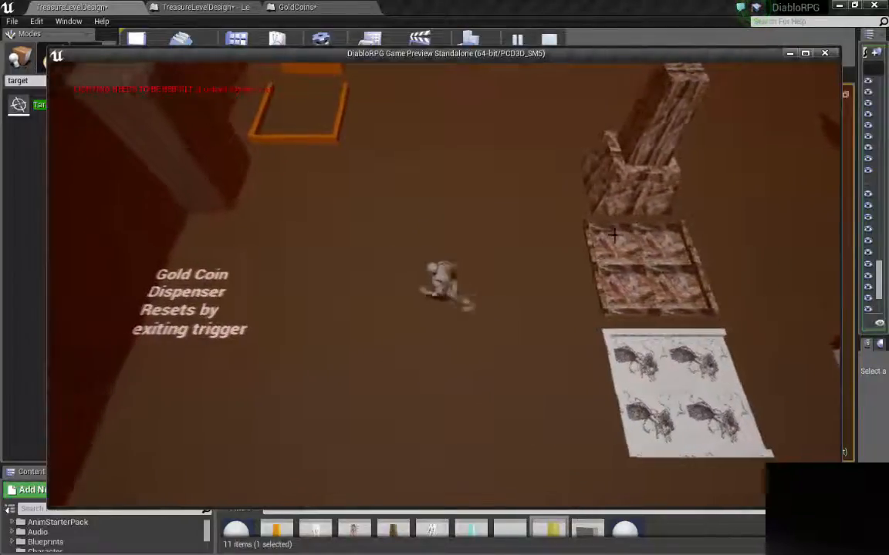
pyautogui.press('s')
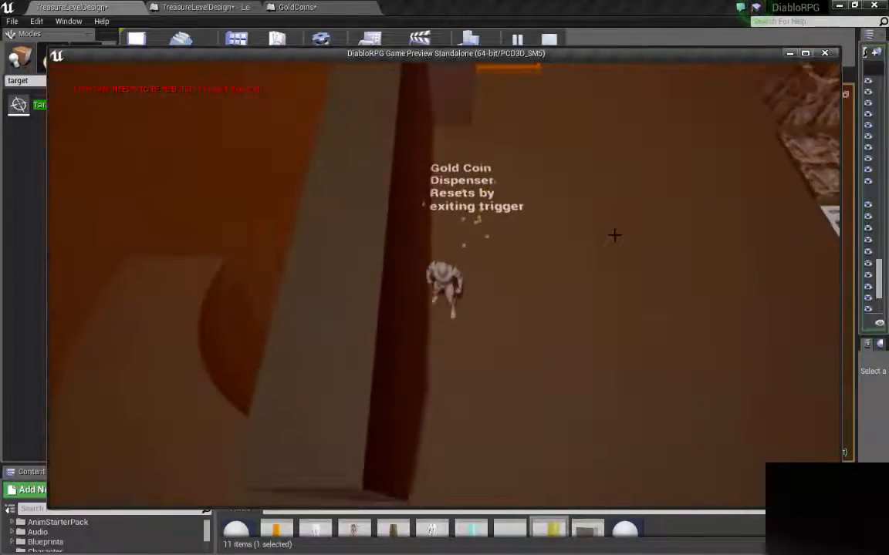
# Step: Run the character in and out of the gold coin dispenser trigger repeatedly to test its reset, and end the preview
pyautogui.press('w')
pyautogui.press('d')
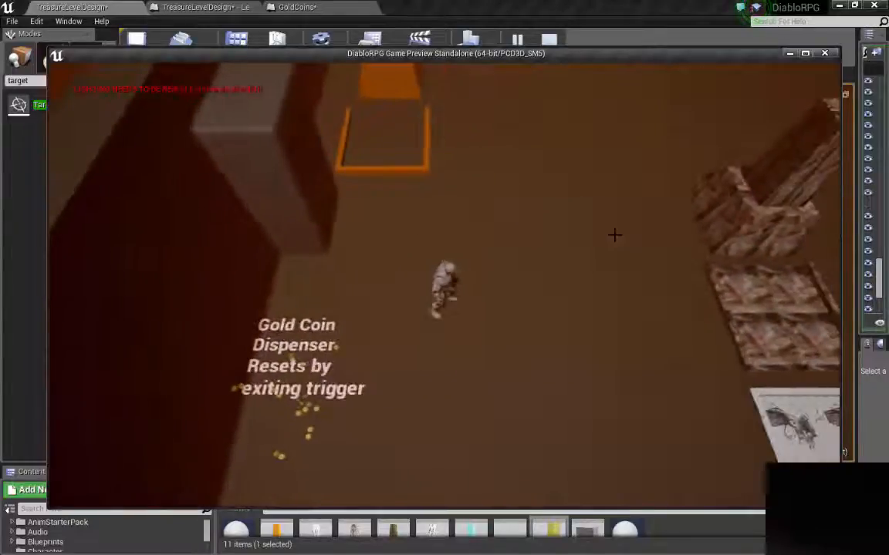
pyautogui.press('a')
pyautogui.press('s')
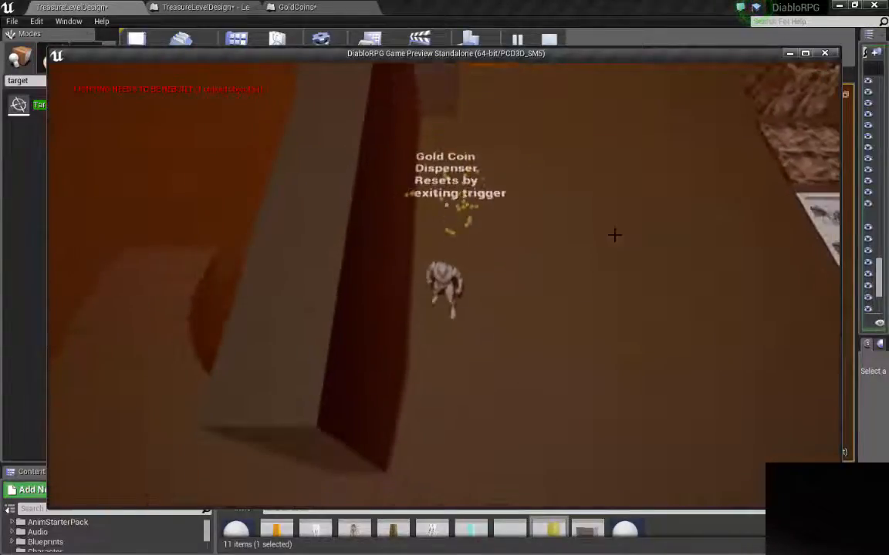
pyautogui.press('w')
pyautogui.press('d')
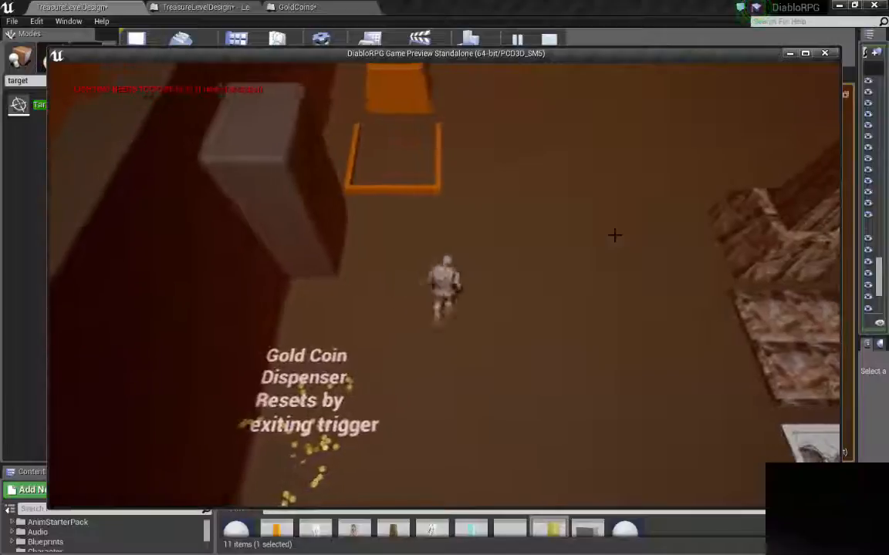
pyautogui.press('a')
pyautogui.press('s')
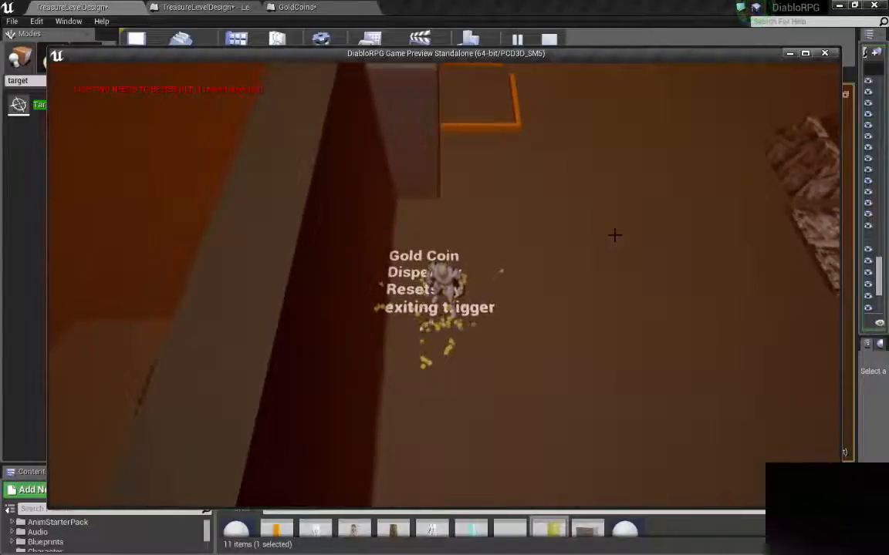
pyautogui.press('s')
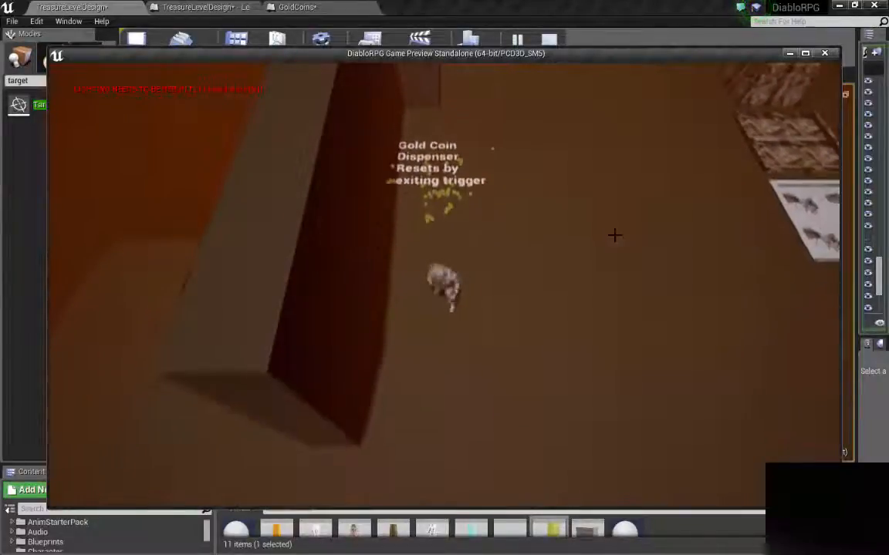
pyautogui.press('w')
pyautogui.press('d')
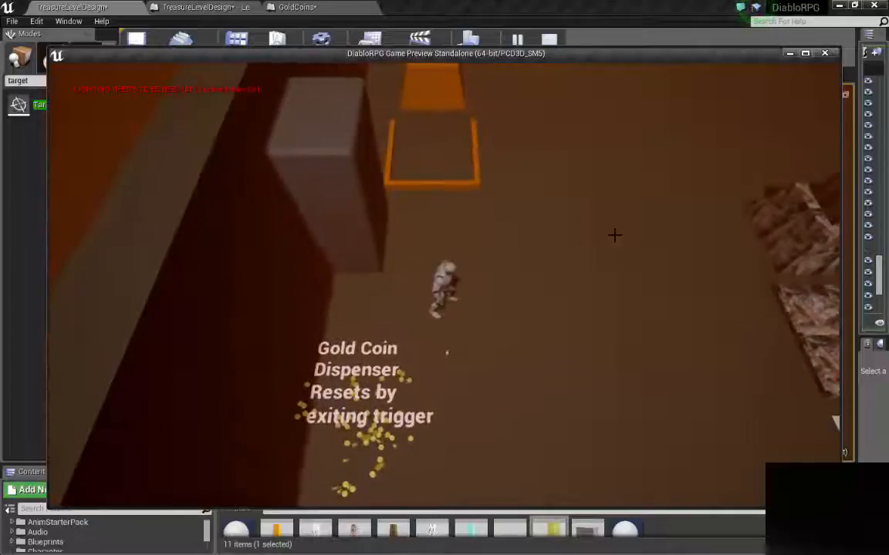
pyautogui.press('Escape')
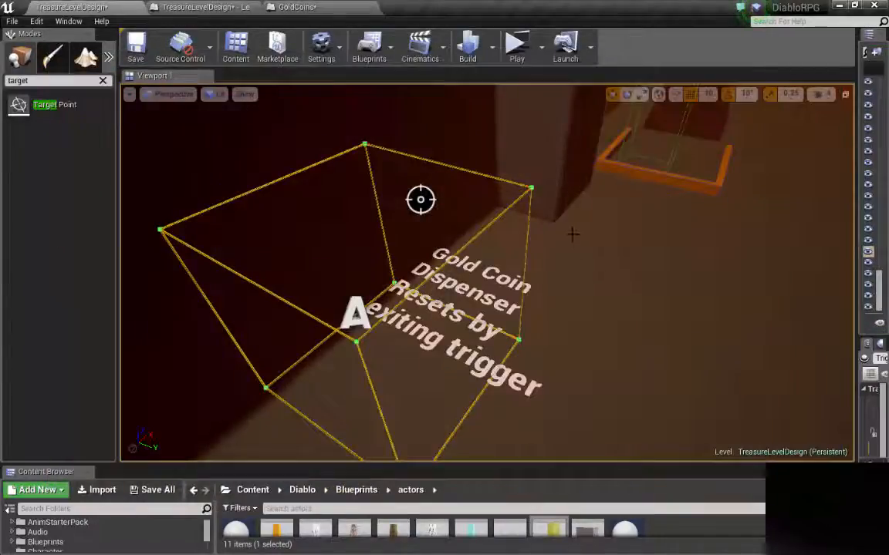
# Step: Widen the World Outliner and jump to the OnActorBeginOverlap event of Trigger_PuzHammer2 in the level blueprint
pyautogui.moveTo(572, 235)
pyautogui.mouseDown(button='right')
pyautogui.moveTo(573, 246)
pyautogui.moveTo(557, 244)
pyautogui.moveTo(572, 238)
pyautogui.mouseUp(button='right')
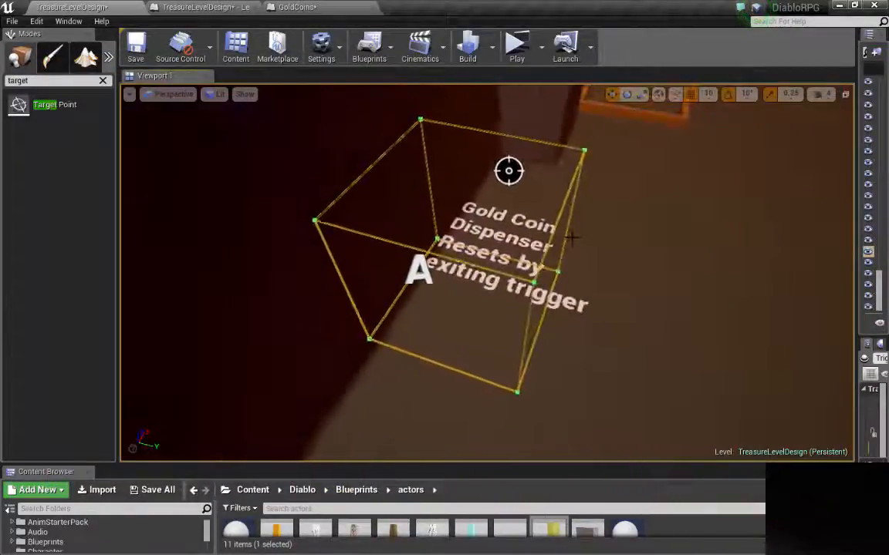
pyautogui.scroll(-3, 572, 237)
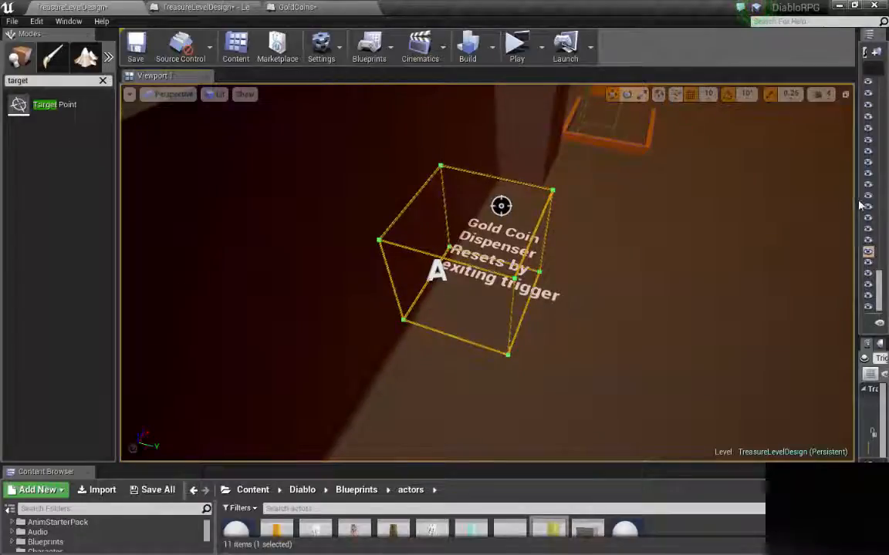
pyautogui.moveTo(860, 205); pyautogui.dragTo(708, 202)
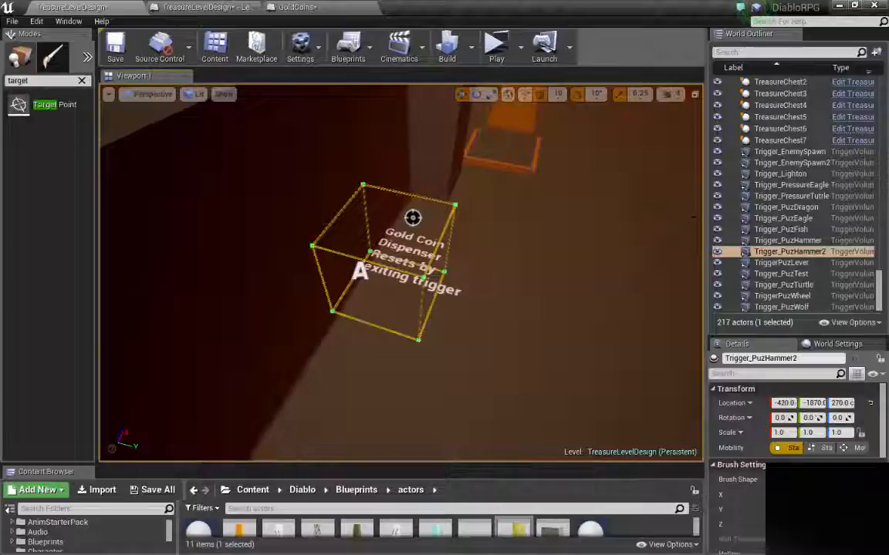
pyautogui.rightClick(768, 255)
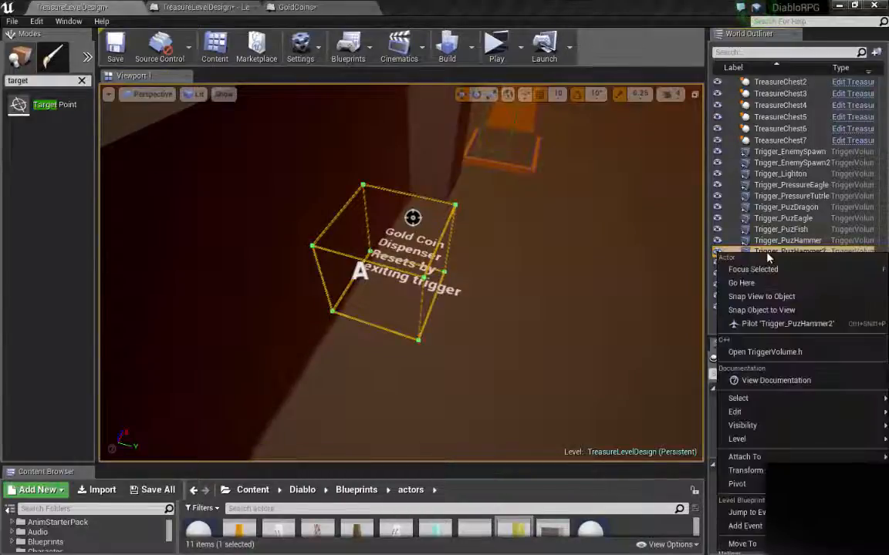
pyautogui.moveTo(744, 512)
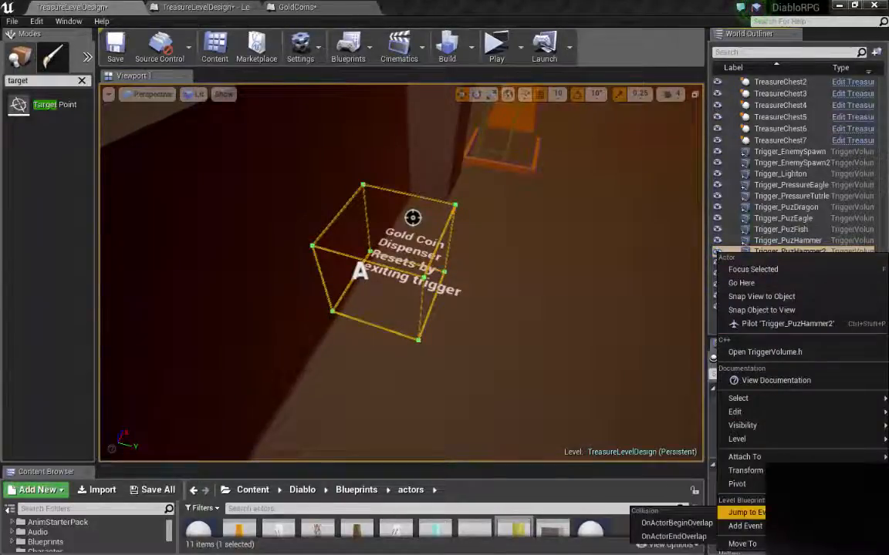
pyautogui.click(674, 530)
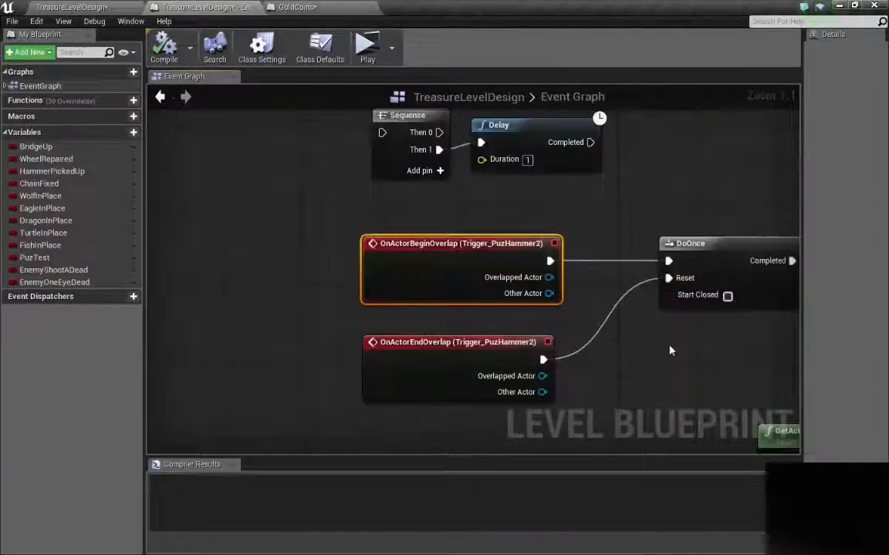
# Step: Enlarge the event graph and move the DoOnce, SpawnActor Gold Coins, transform conversion, GetActorLocation and Target_GoldCoins nodes closer to the Trigger_PuzHammer2 overlap events
pyautogui.moveTo(665, 199); pyautogui.dragTo(485, 155, button='right')
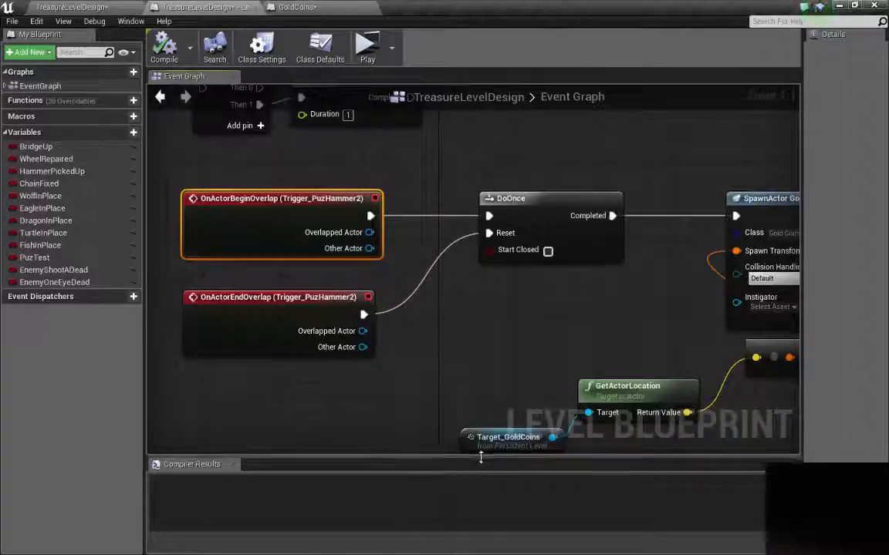
pyautogui.moveTo(481, 456); pyautogui.dragTo(479, 496)
pyautogui.moveTo(520, 316); pyautogui.dragTo(492, 320, button='right')
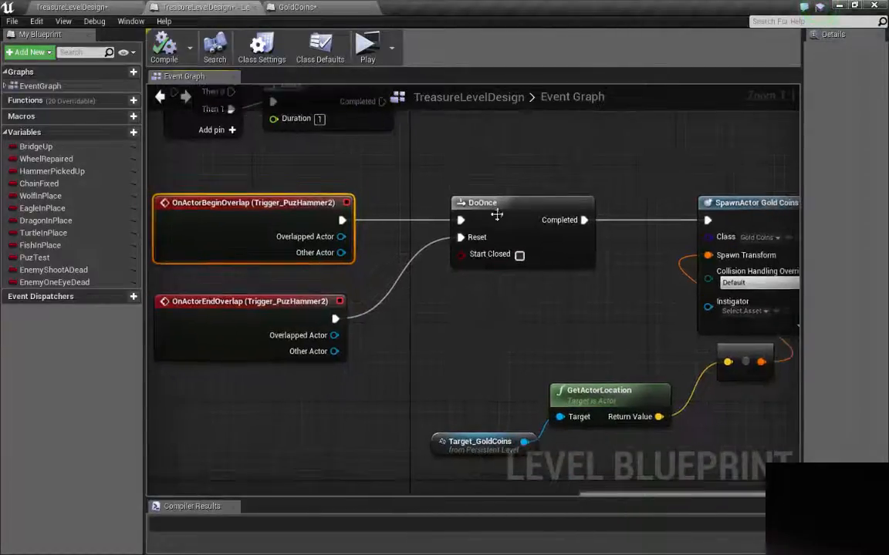
pyautogui.moveTo(496, 214); pyautogui.dragTo(436, 214)
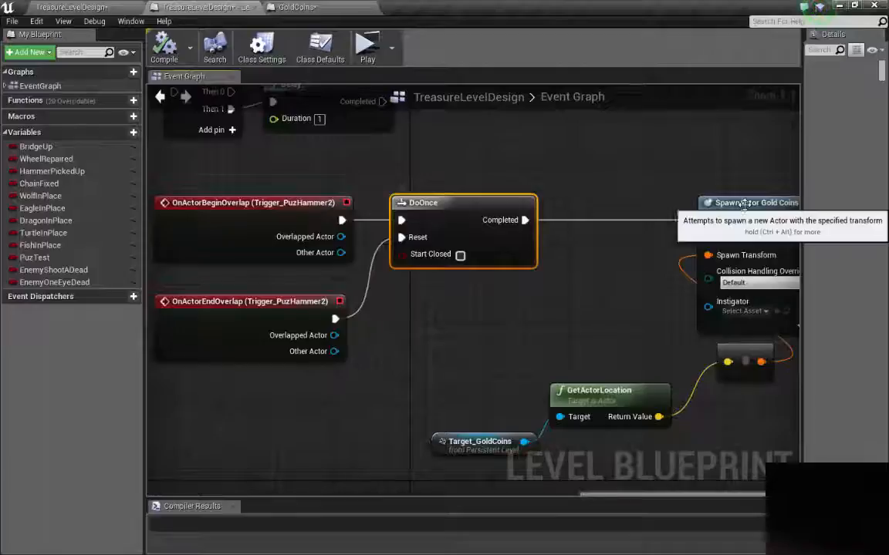
pyautogui.moveTo(745, 202); pyautogui.dragTo(626, 203)
pyautogui.moveTo(744, 355); pyautogui.dragTo(492, 344)
pyautogui.moveTo(612, 397); pyautogui.dragTo(426, 397)
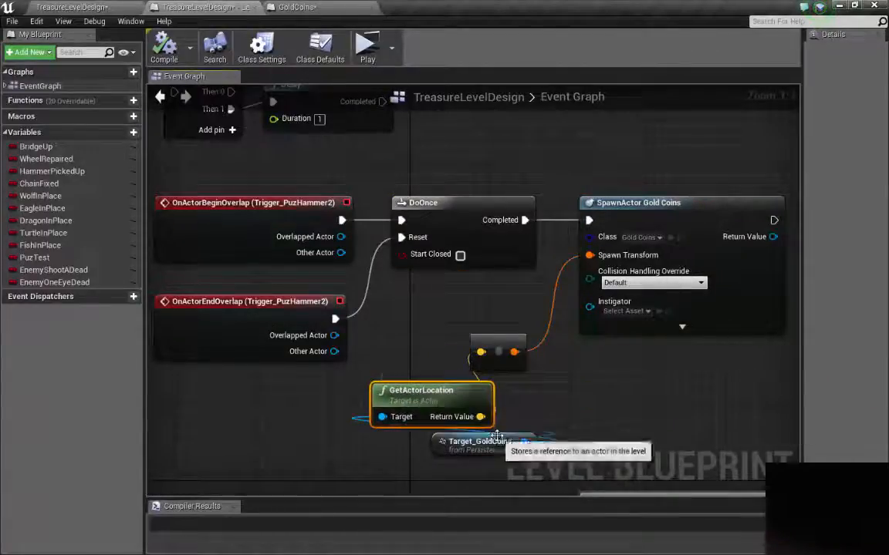
pyautogui.moveTo(497, 438); pyautogui.dragTo(316, 438)
# Step: Try to add an On Actor Begin Overlap collision event for Trigger_PuzHammer2 to the event graph
pyautogui.moveTo(437, 267); pyautogui.dragTo(558, 310, button='right')
pyautogui.click(368, 265)
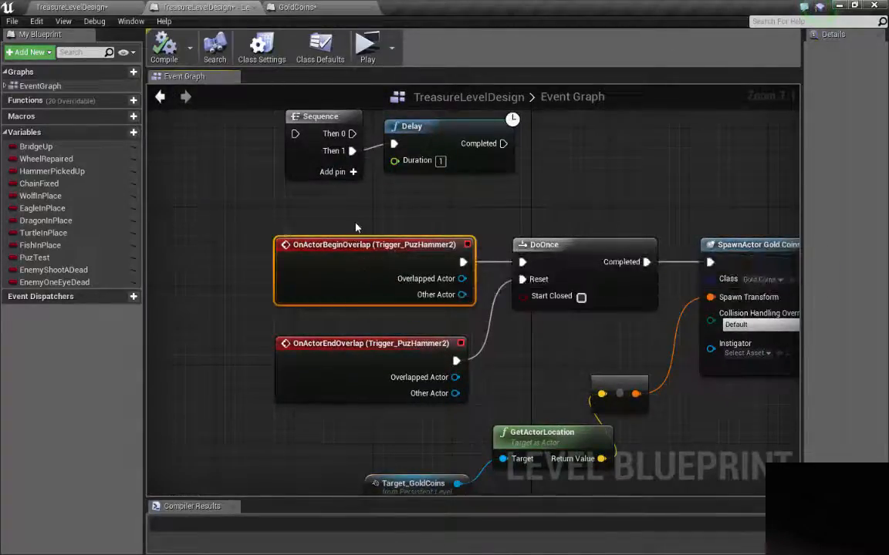
pyautogui.rightClick(193, 224)
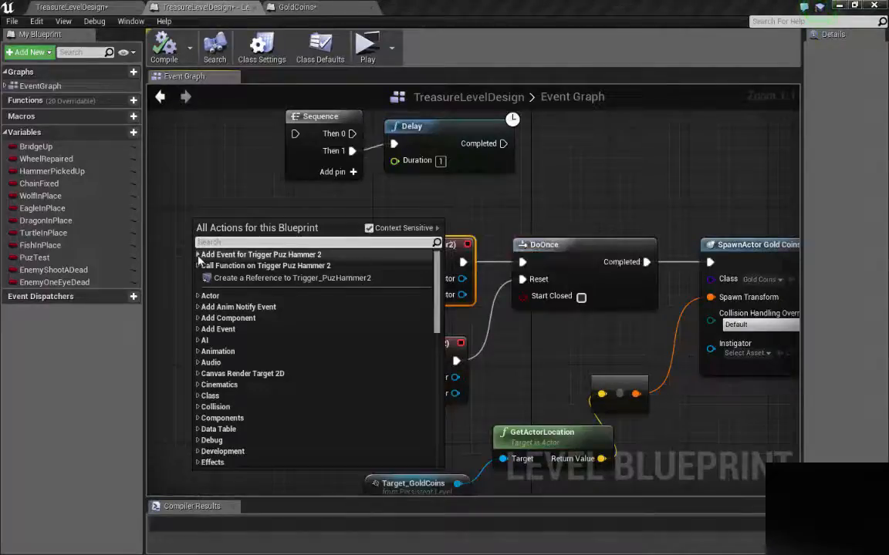
pyautogui.click(198, 255)
pyautogui.click(205, 265)
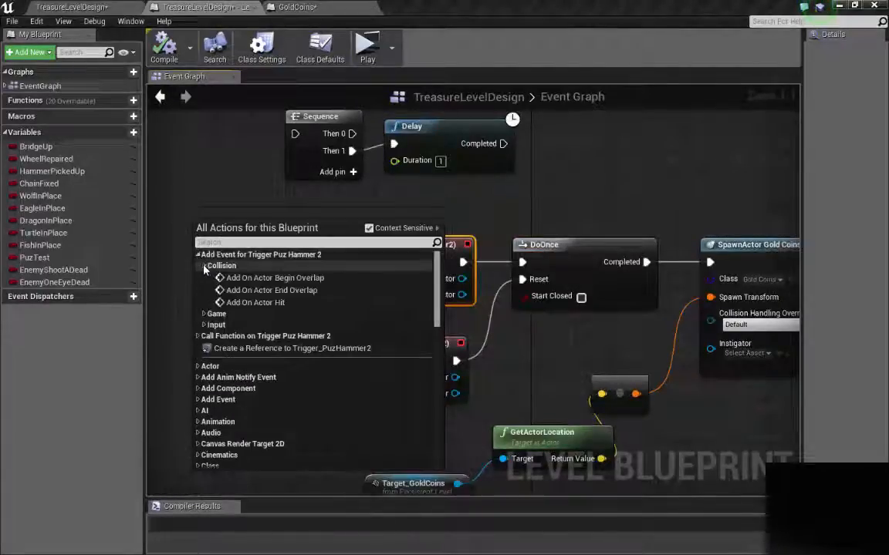
pyautogui.click(265, 281)
pyautogui.moveTo(264, 282); pyautogui.dragTo(410, 279, button='right')
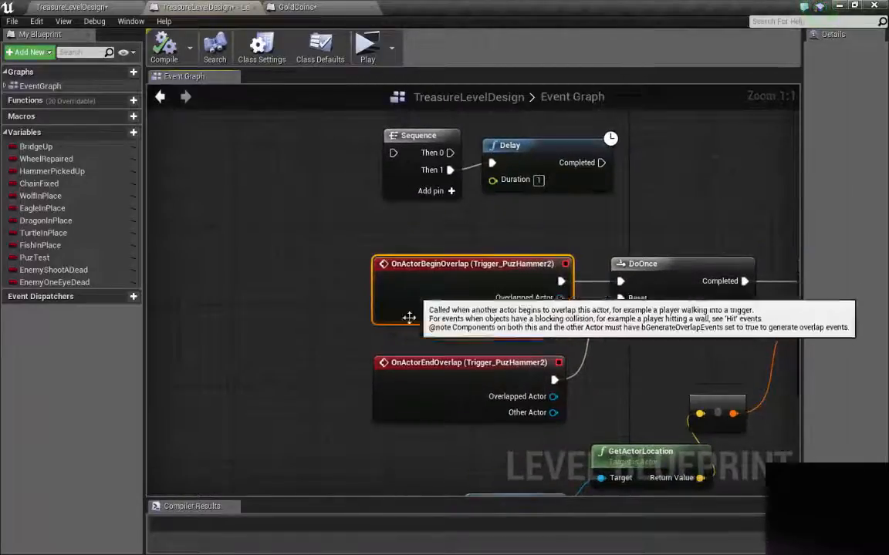
# Step: Examine how the Trigger_PuzHammer2 begin and end overlap events drive the DoOnce node, its Reset input and the SpawnActor Gold Coins node
pyautogui.moveTo(436, 375); pyautogui.dragTo(320, 285, button='right')
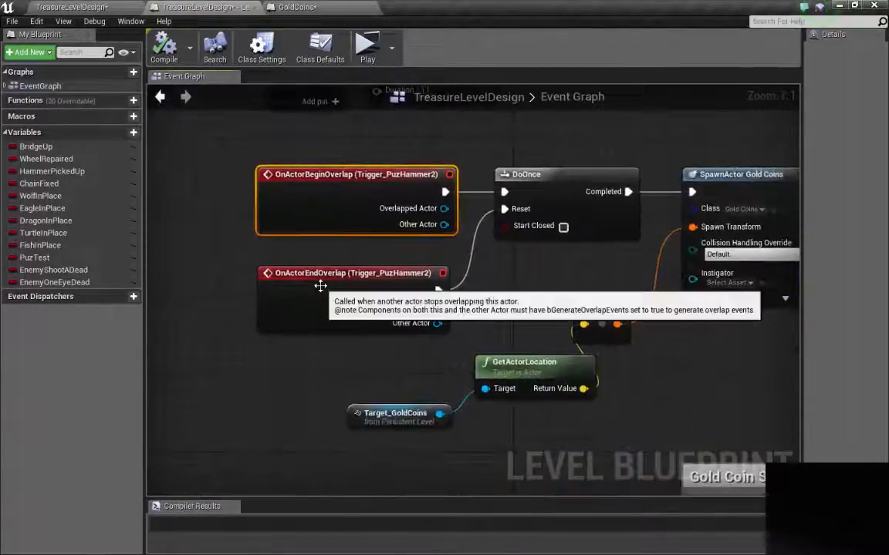
pyautogui.click(320, 285)
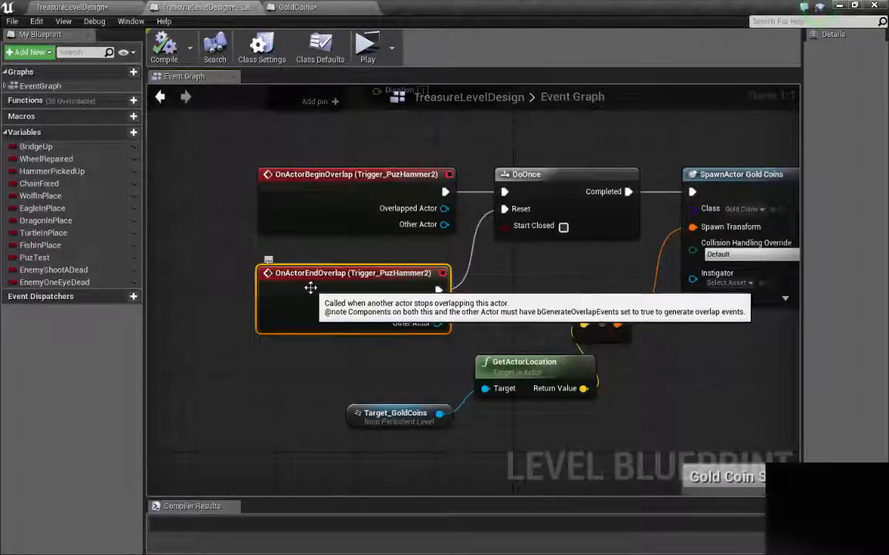
pyautogui.moveTo(613, 266); pyautogui.dragTo(524, 315, button='right')
pyautogui.click(470, 233)
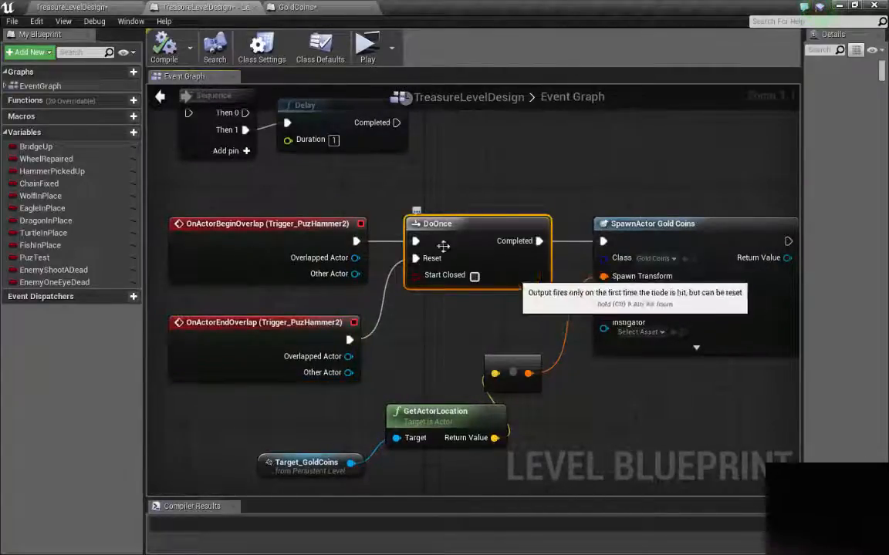
pyautogui.click(256, 245)
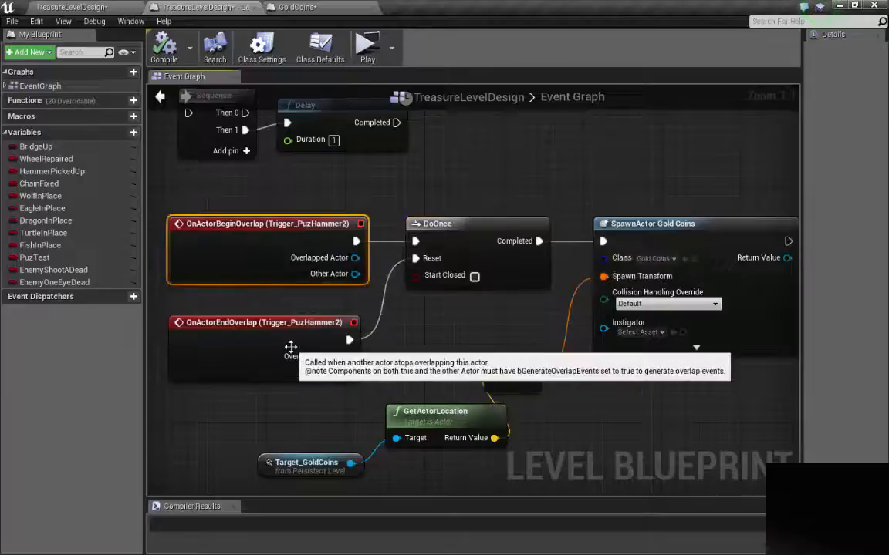
pyautogui.click(459, 229)
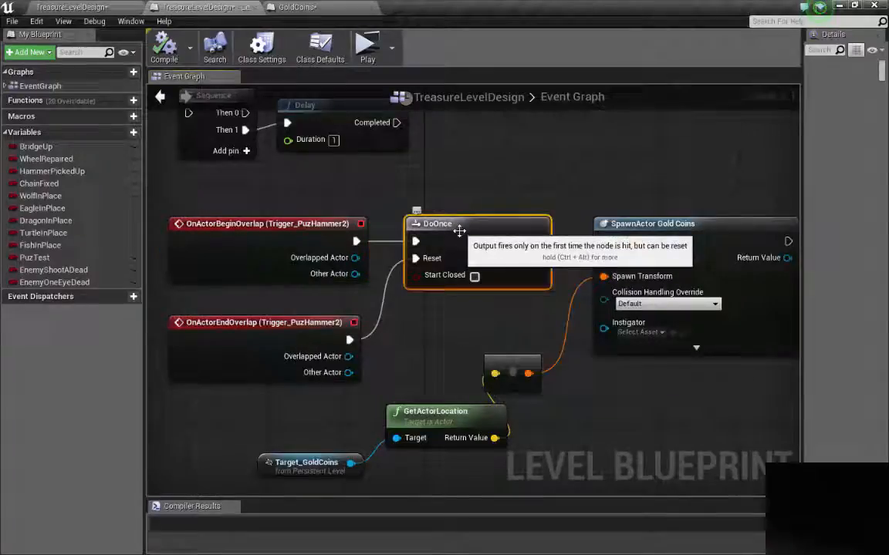
pyautogui.click(686, 232)
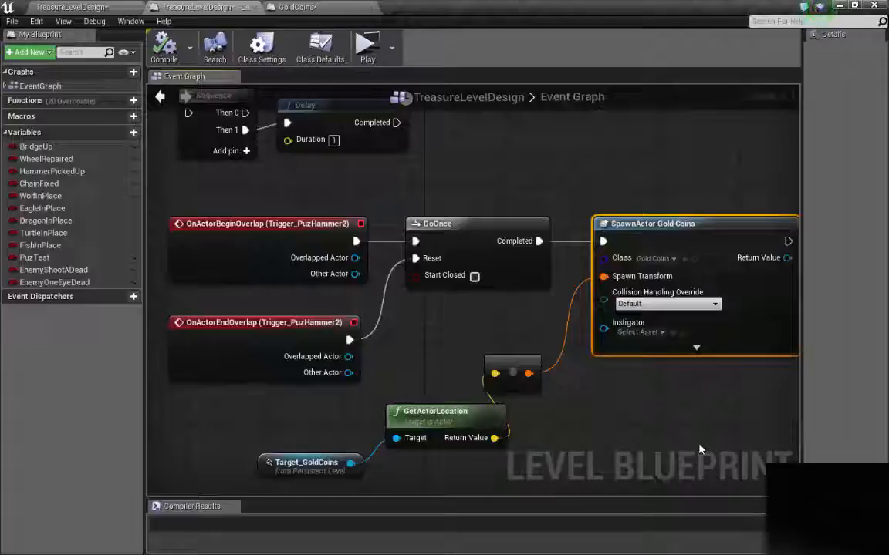
pyautogui.click(261, 336)
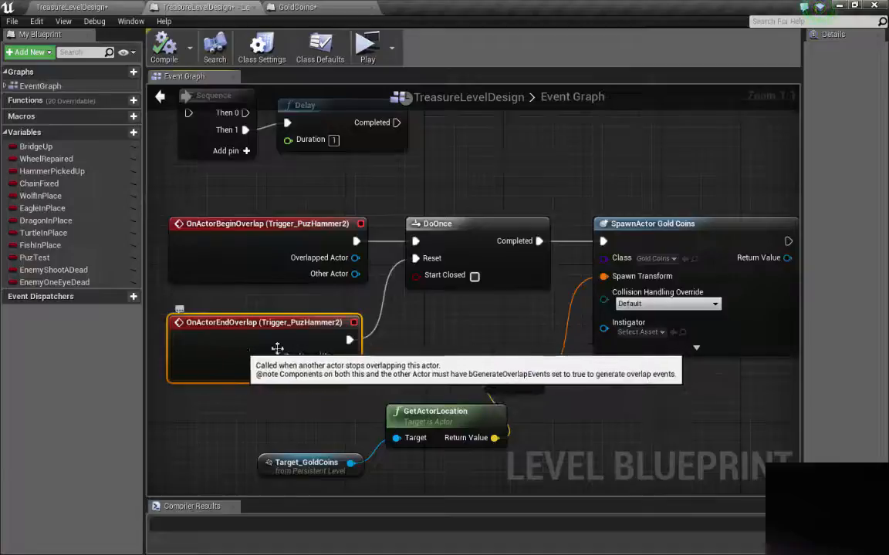
pyautogui.click(456, 232)
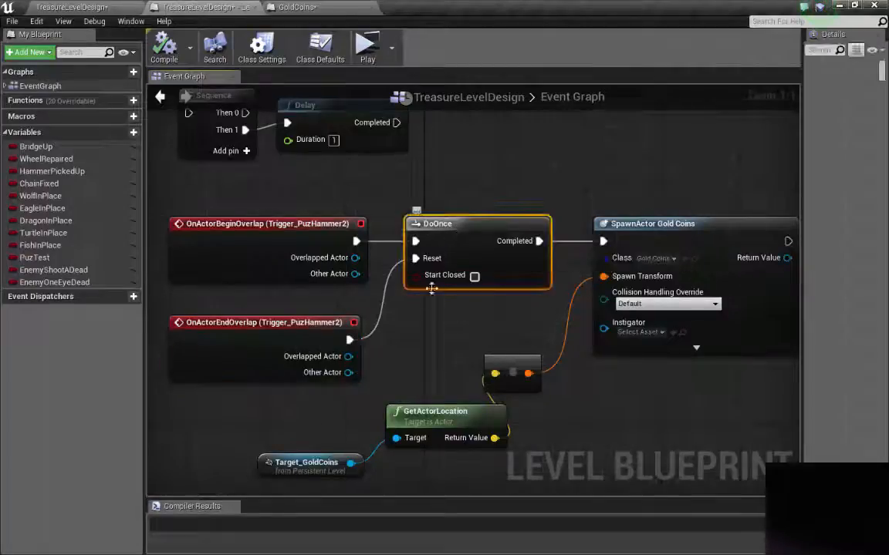
pyautogui.click(250, 248)
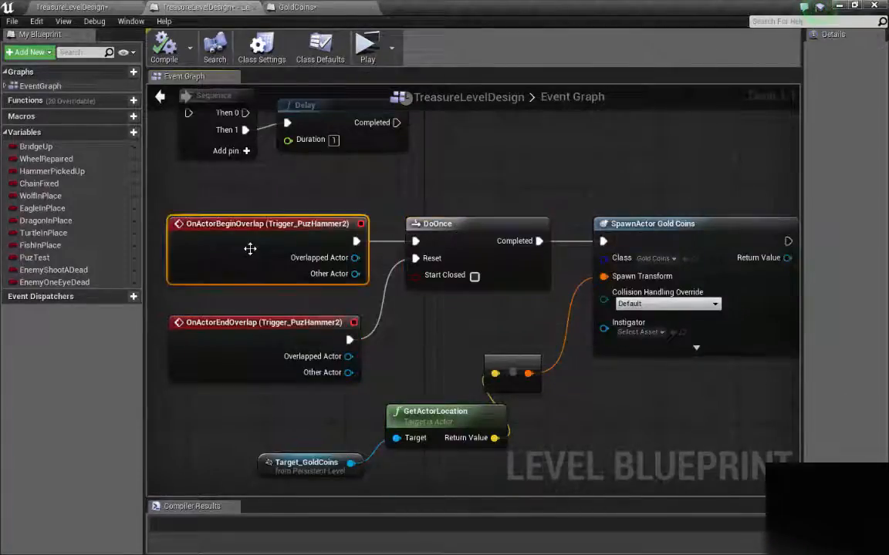
pyautogui.click(651, 227)
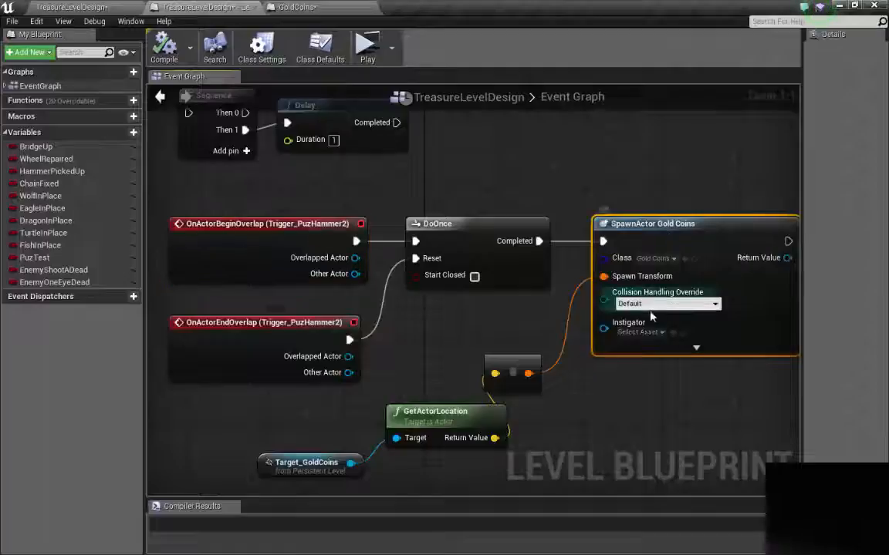
pyautogui.click(255, 324)
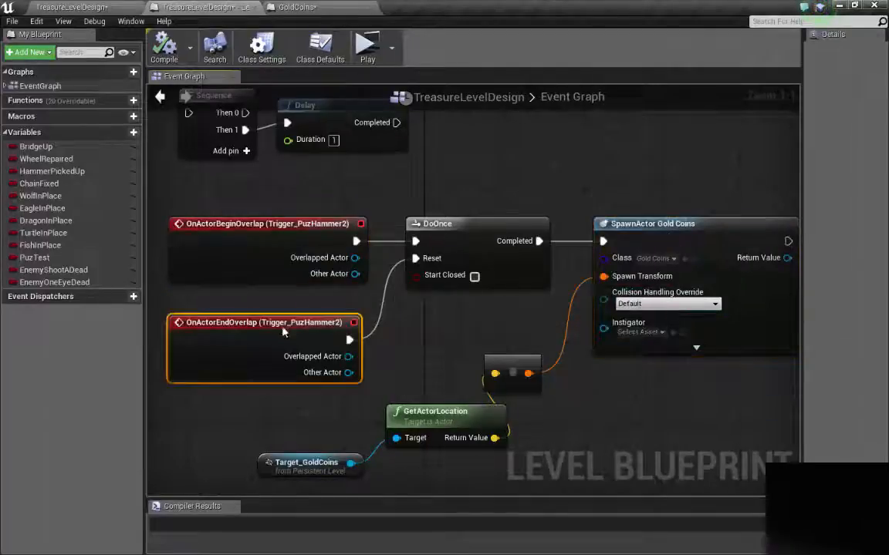
pyautogui.click(265, 226)
pyautogui.click(461, 225)
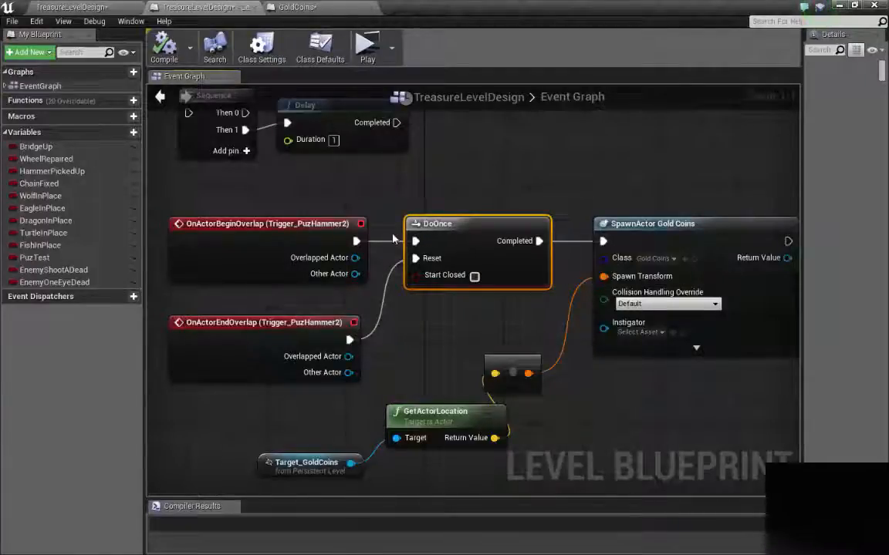
pyautogui.moveTo(350, 339); pyautogui.dragTo(430, 339)
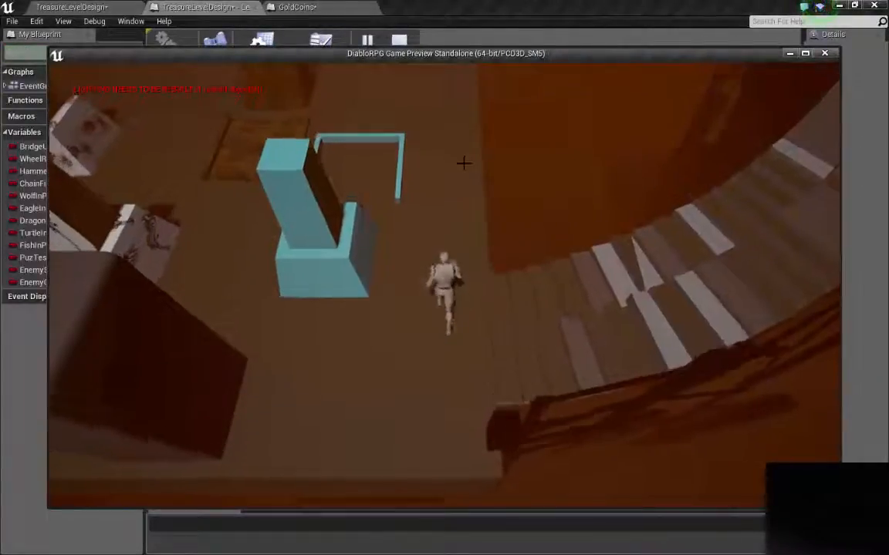
# Step: In the game preview, run the character across the level to the gold coin dispenser trigger
pyautogui.press('a')
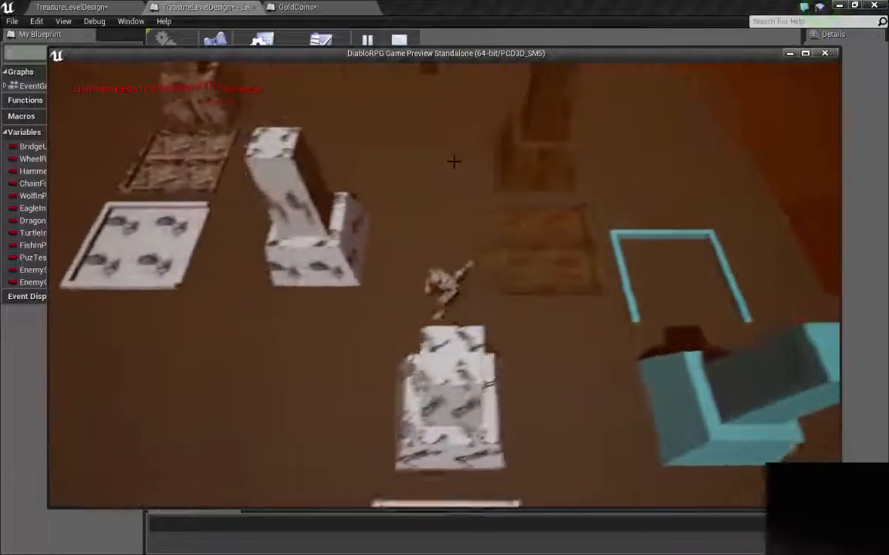
pyautogui.press('s')
pyautogui.press('w')
pyautogui.press('a')
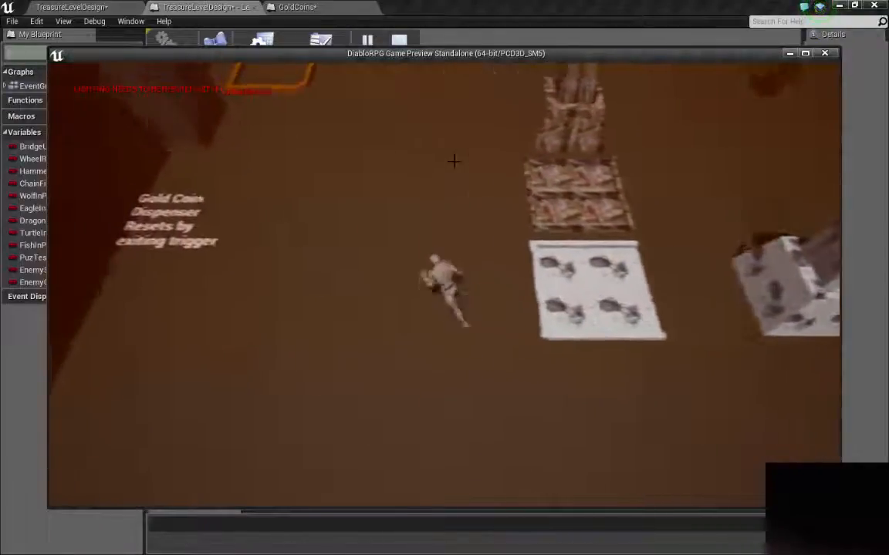
pyautogui.press('w')
pyautogui.press('d')
pyautogui.press('a')
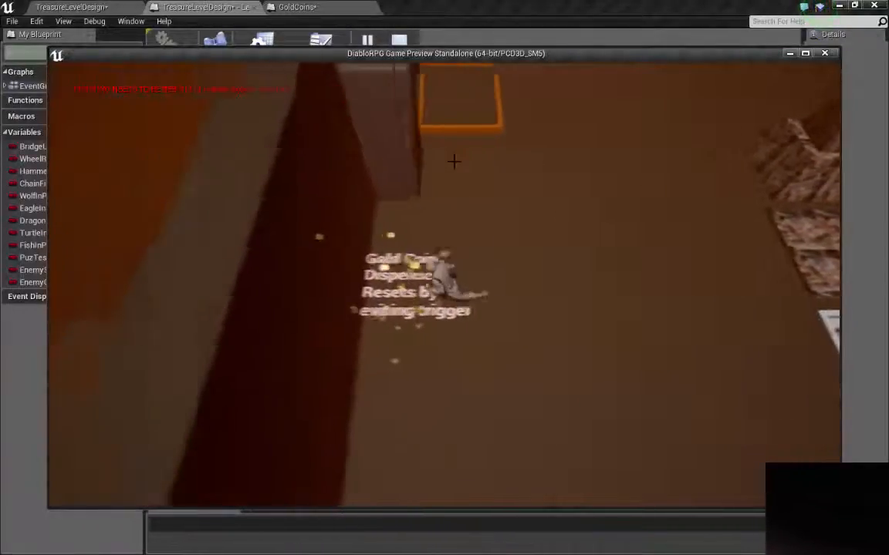
# Step: Move the character repeatedly in and out of the dispenser trigger to test rapid coin spawning, and end the preview
pyautogui.press('d')
pyautogui.press('a')
pyautogui.press('d')
pyautogui.press('a')
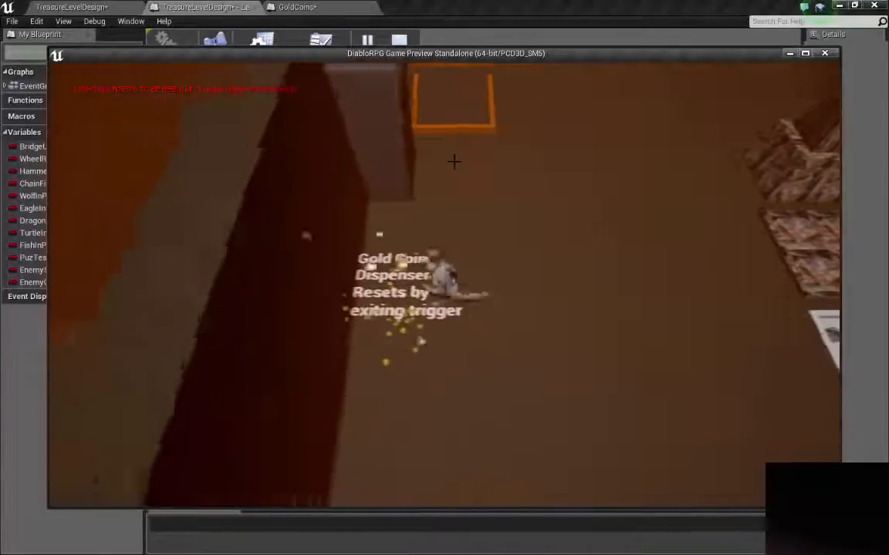
pyautogui.press('d')
pyautogui.press('a')
pyautogui.press('d')
pyautogui.press('d')
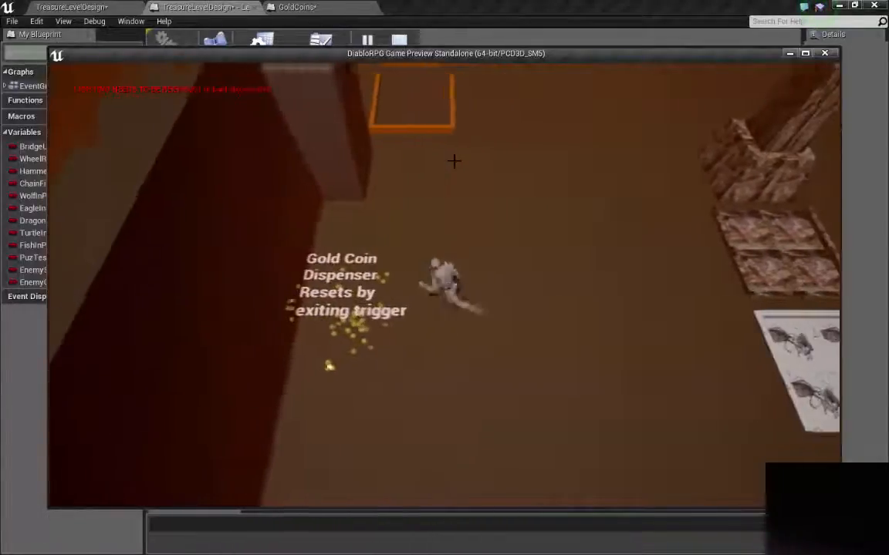
pyautogui.press('a')
pyautogui.press('d')
pyautogui.press('a')
pyautogui.press('d')
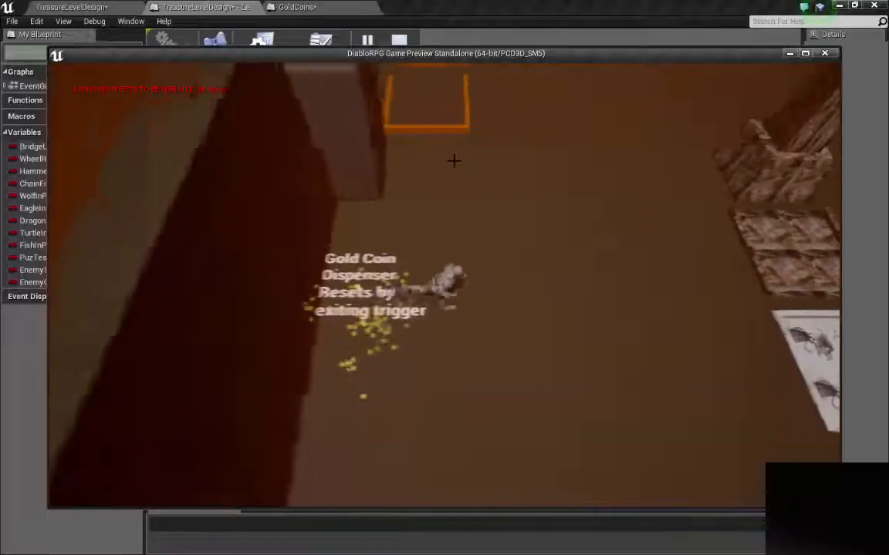
pyautogui.press('a')
pyautogui.press('d')
pyautogui.press('a')
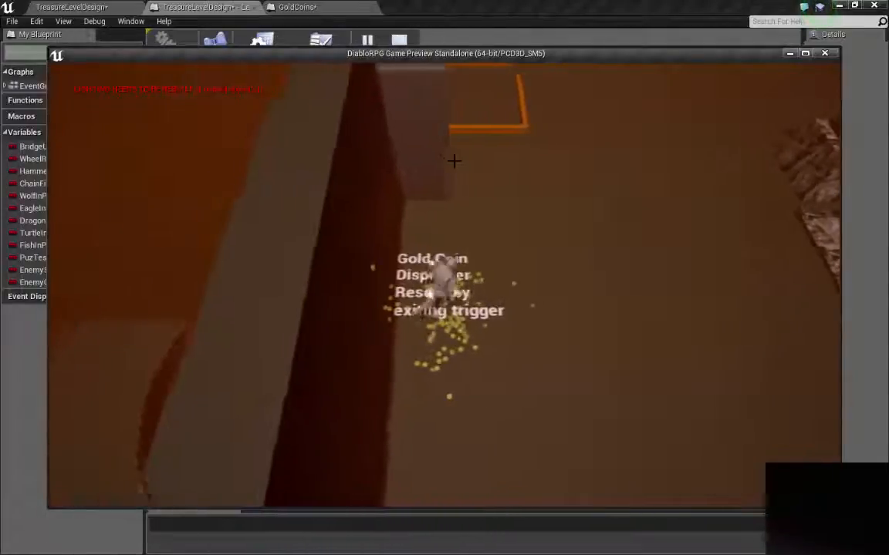
pyautogui.press('d')
pyautogui.press('a')
pyautogui.press('s')
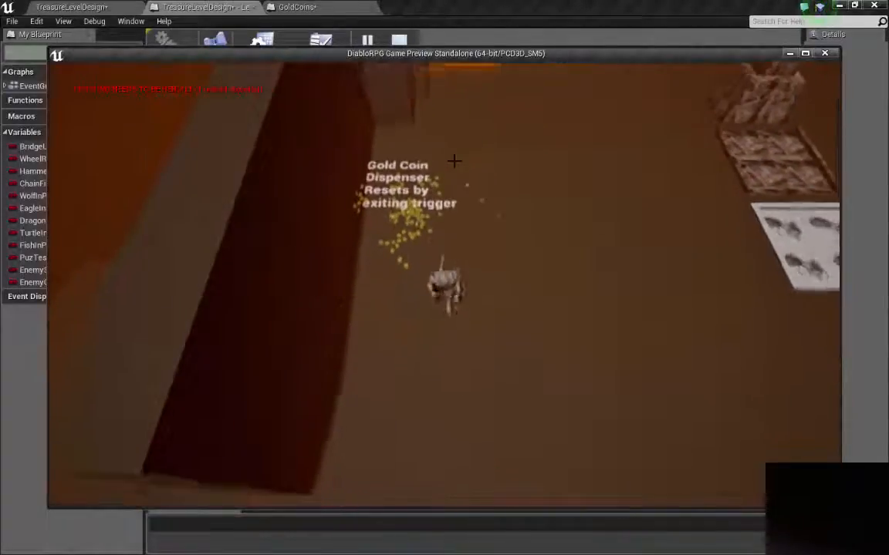
pyautogui.press('a')
pyautogui.press('w')
pyautogui.press('d')
pyautogui.press('s')
pyautogui.press('a')
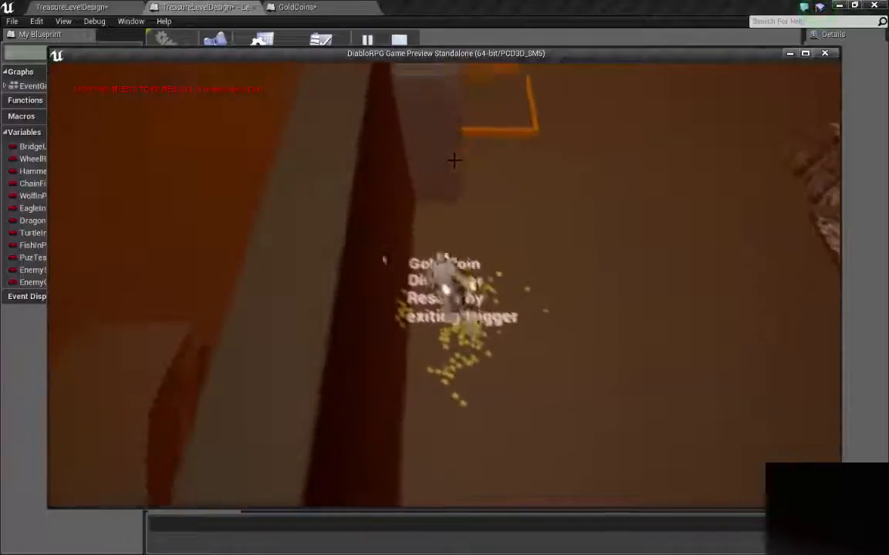
pyautogui.press('w')
pyautogui.press('d')
pyautogui.press('s')
pyautogui.press('a')
pyautogui.press('w')
pyautogui.press('d')
pyautogui.press('s')
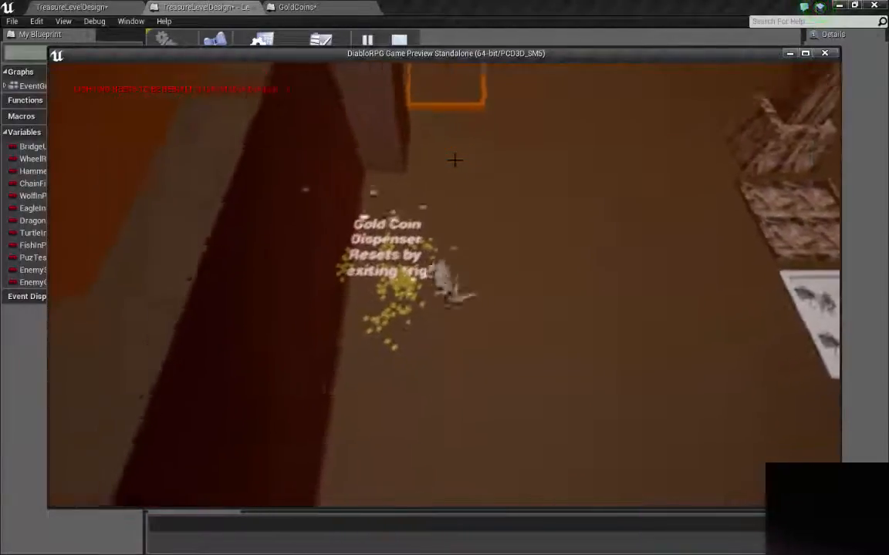
pyautogui.press('w')
pyautogui.press('d')
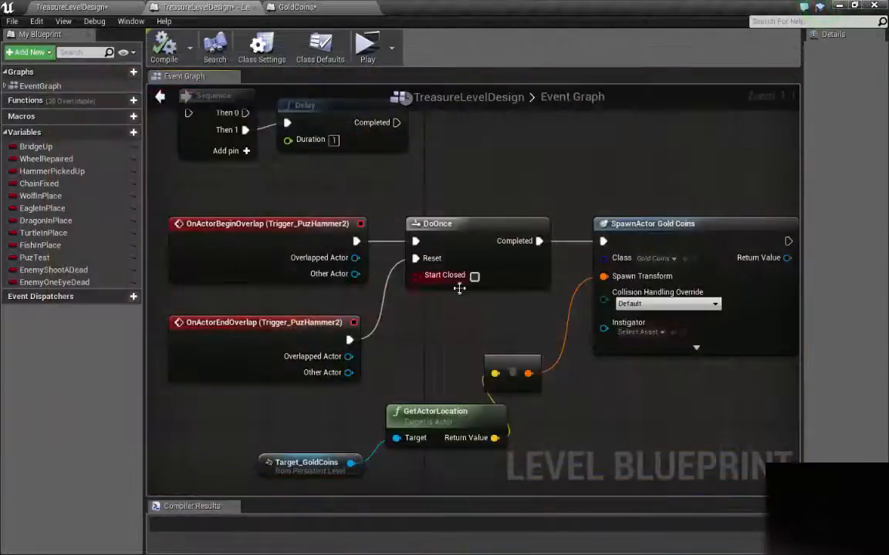
# Step: Insert a Delay node between the OnActorEndOverlap event of Trigger_PuzHammer2 and the DoOnce Reset input
pyautogui.moveTo(349, 340); pyautogui.dragTo(403, 331)
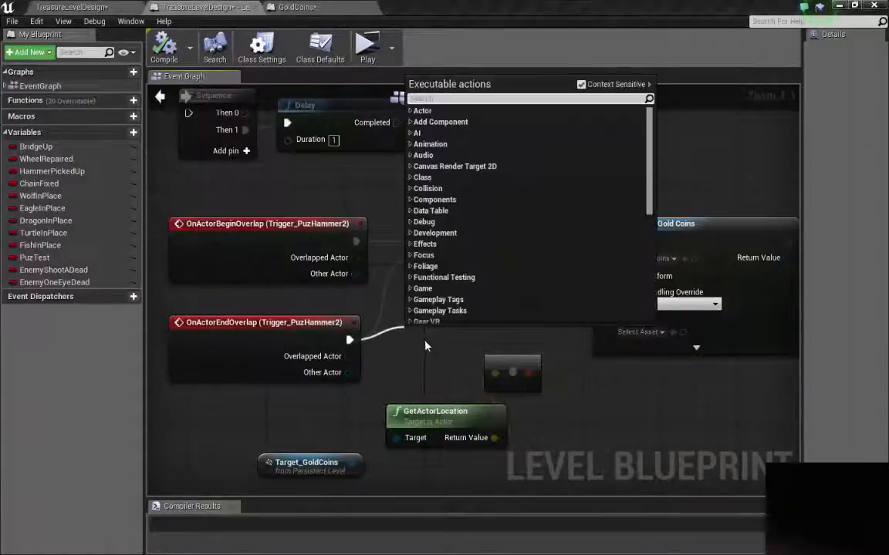
pyautogui.scroll(-10, 473, 180)
pyautogui.write('delay')
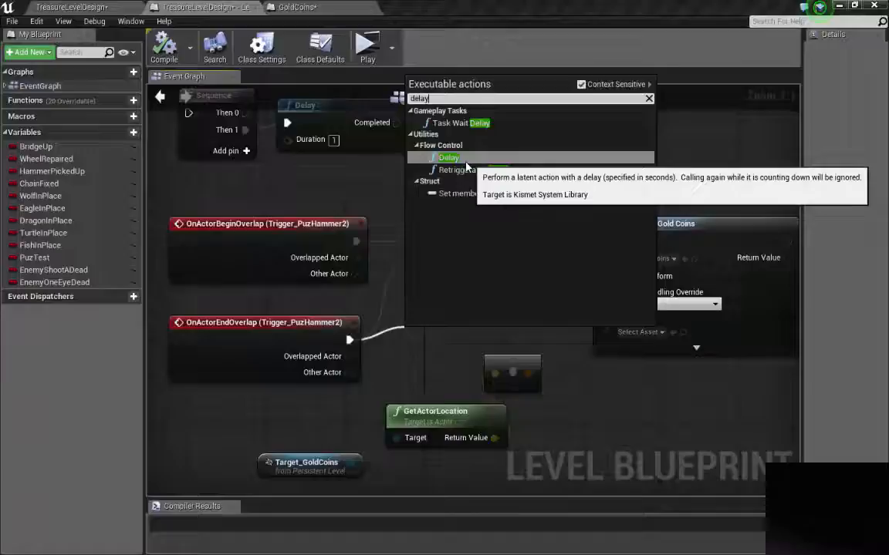
pyautogui.click(476, 161)
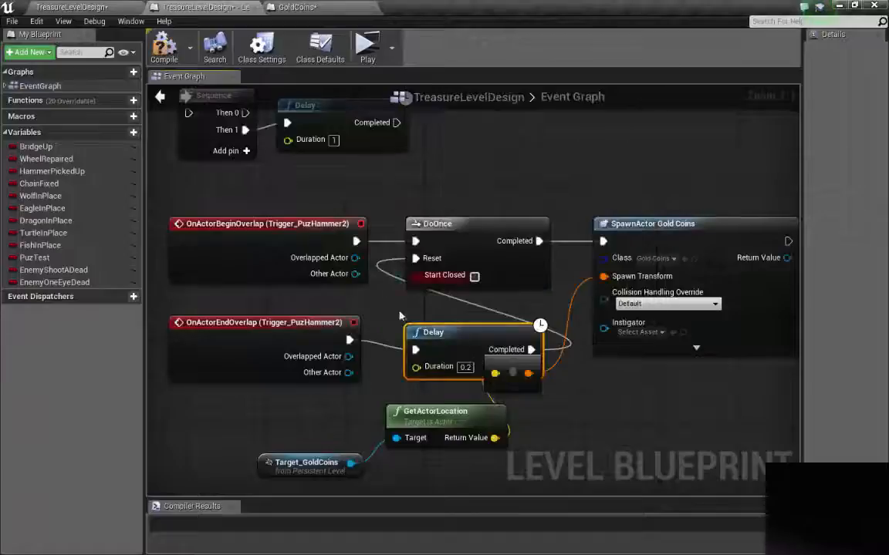
# Step: Rearrange the OnActorEndOverlap and Delay nodes so they sit clear of the transform conversion, and set the Delay duration to 3 seconds
pyautogui.moveTo(309, 343); pyautogui.dragTo(239, 352)
pyautogui.moveTo(332, 319); pyautogui.dragTo(368, 244, button='right')
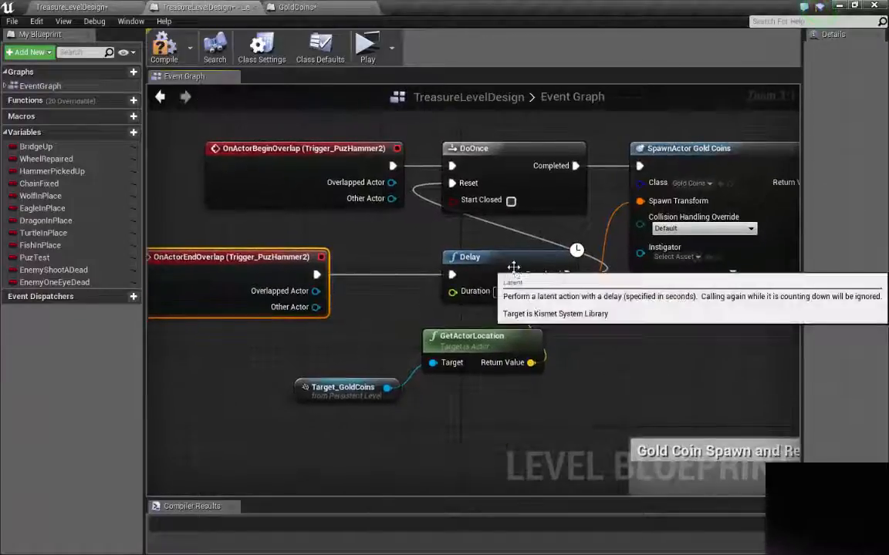
pyautogui.moveTo(516, 269); pyautogui.dragTo(428, 261)
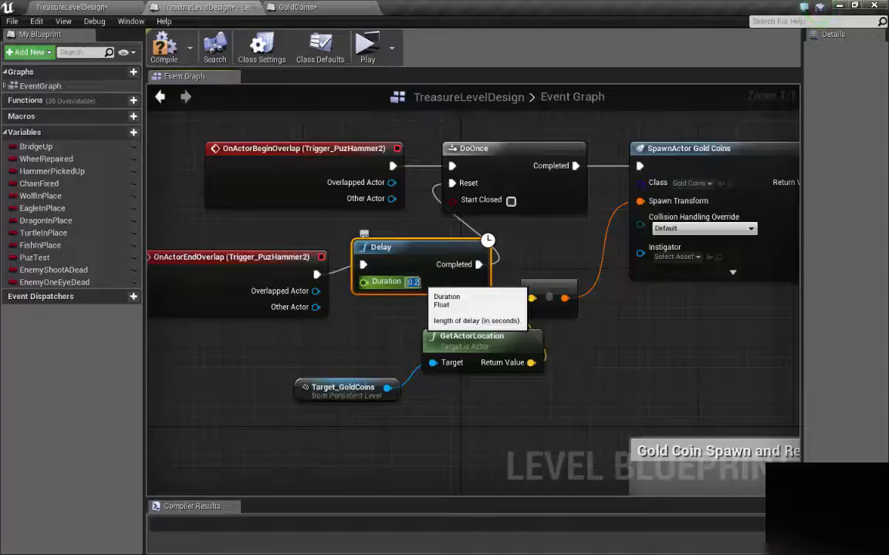
pyautogui.write('.')
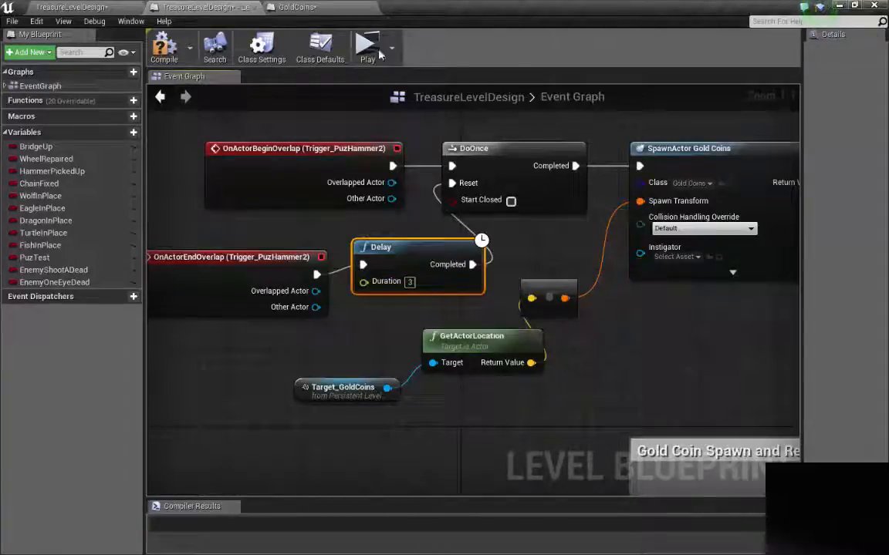
# Step: Start a game preview and run the character across the level to the gold coin dispenser trigger
pyautogui.click(369, 48)
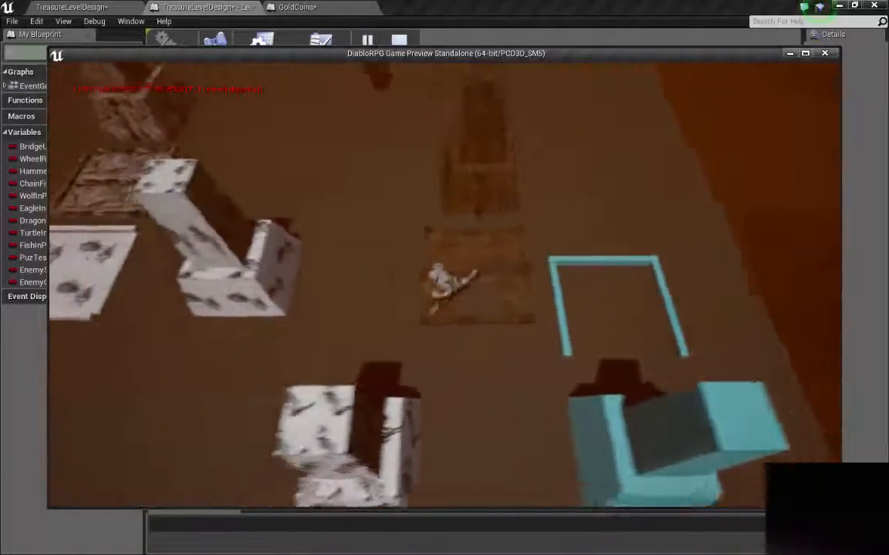
pyautogui.press('a')
pyautogui.press('w')
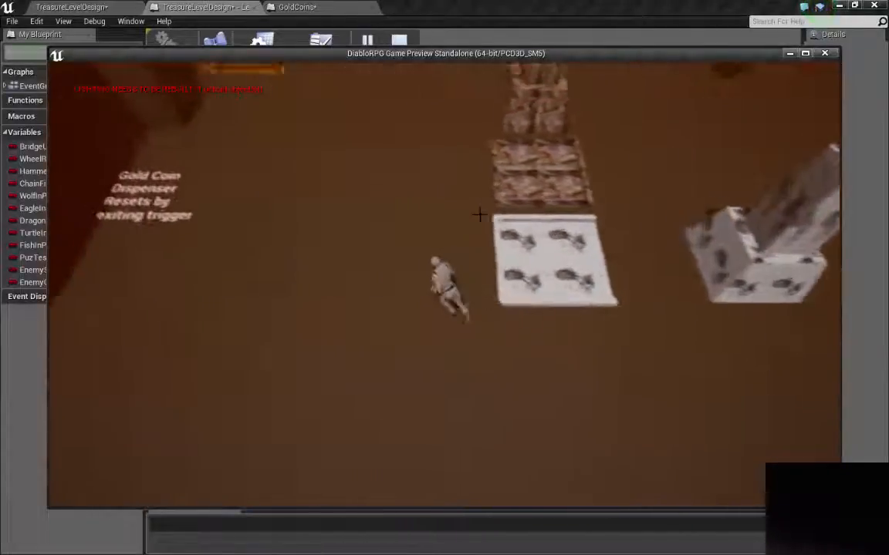
pyautogui.press('a')
pyautogui.press('d')
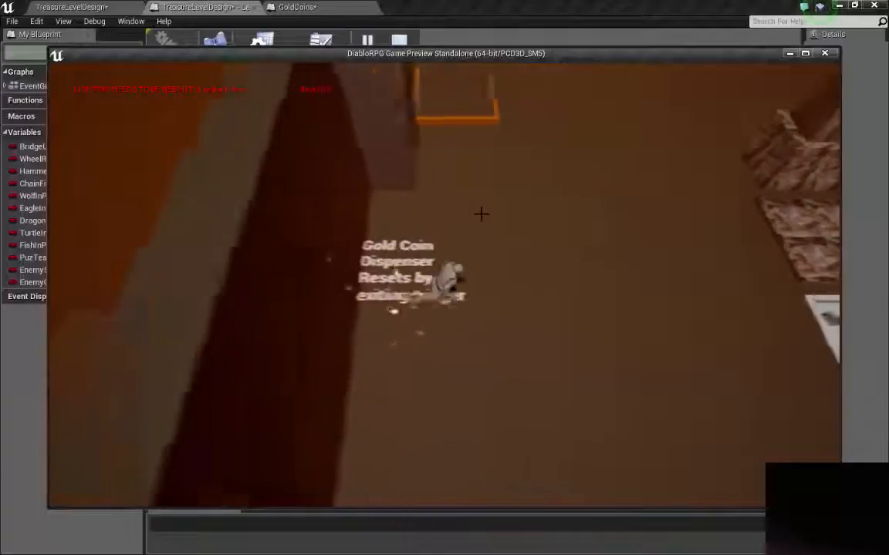
# Step: Move the character in and out of the dispenser trigger at varying intervals to test the 3-second reset delay, and end the preview
pyautogui.press('a')
pyautogui.press('d')
pyautogui.press('a')
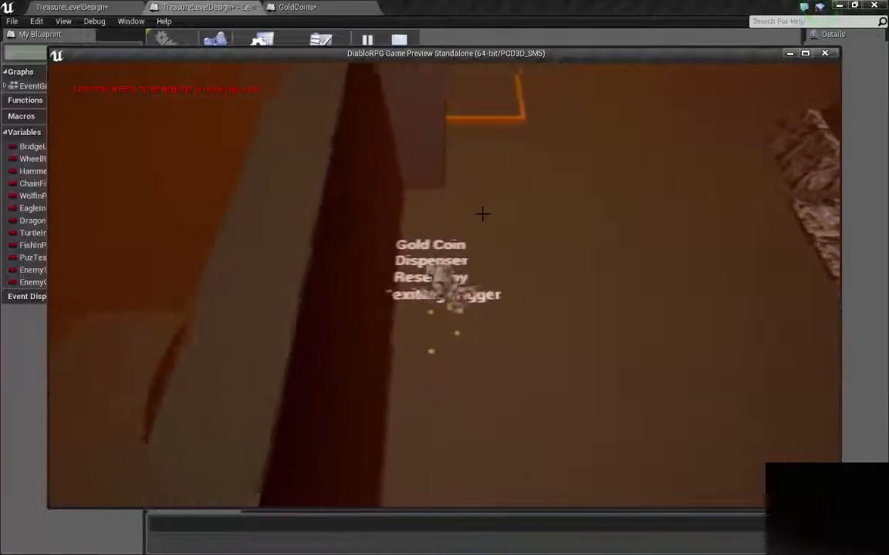
pyautogui.press('d')
pyautogui.press('a')
pyautogui.press('d')
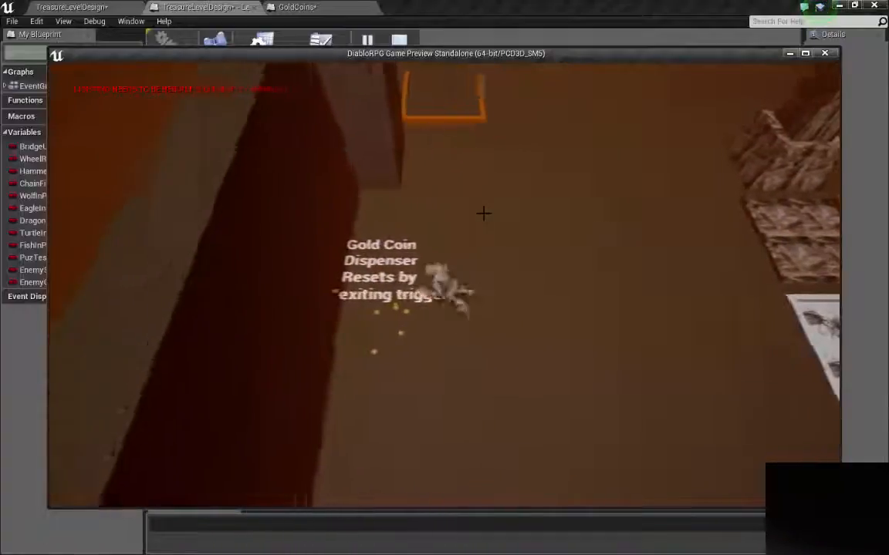
pyautogui.press('a')
pyautogui.press('d')
pyautogui.press('w')
pyautogui.press('a')
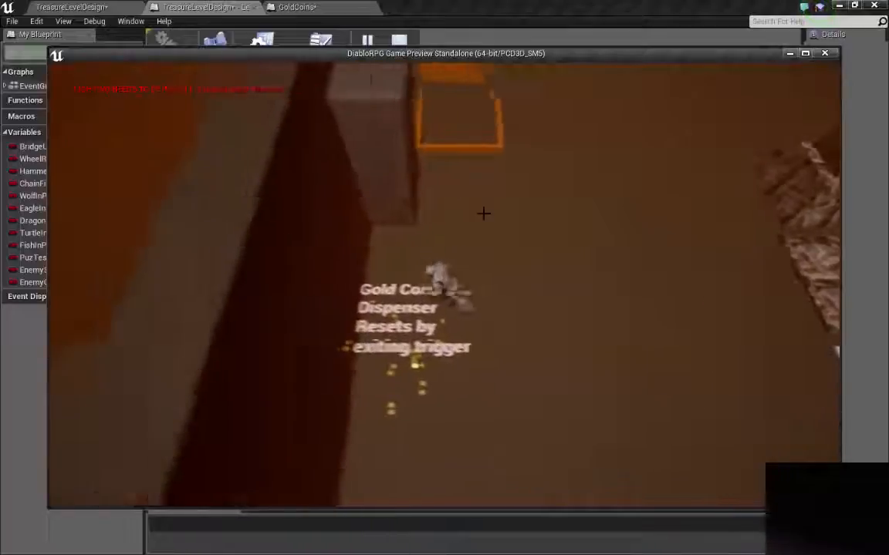
pyautogui.press('s')
pyautogui.press('a')
pyautogui.press('d')
pyautogui.press('a')
pyautogui.press('d')
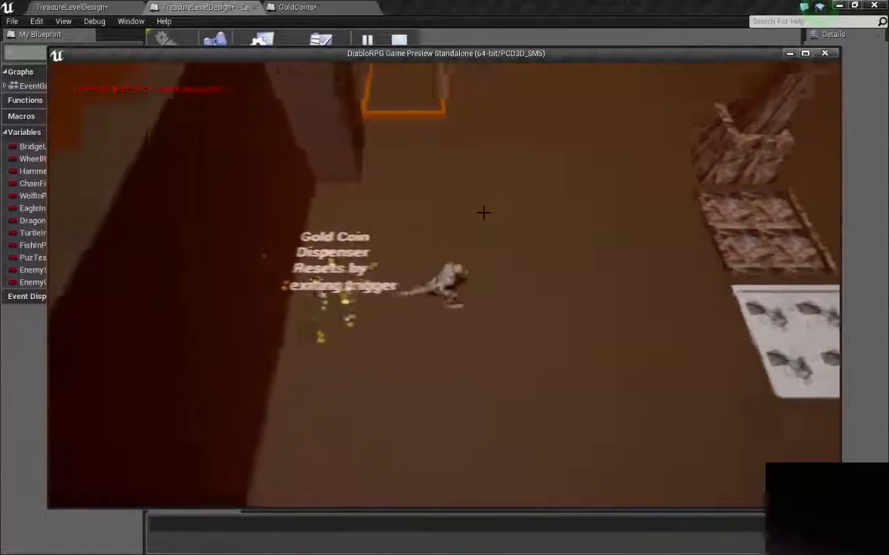
pyautogui.press('w')
pyautogui.press('a')
pyautogui.press('s')
pyautogui.press('d')
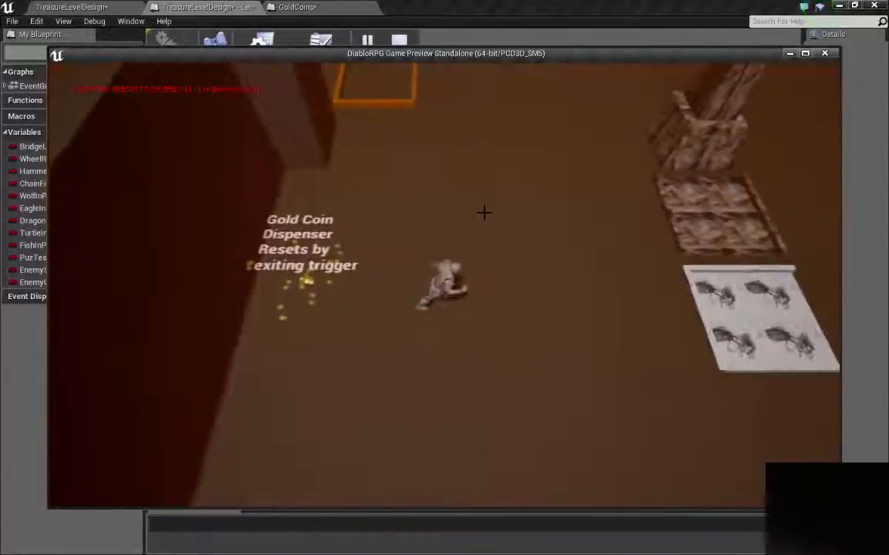
pyautogui.press('s')
pyautogui.press('w')
pyautogui.press('a')
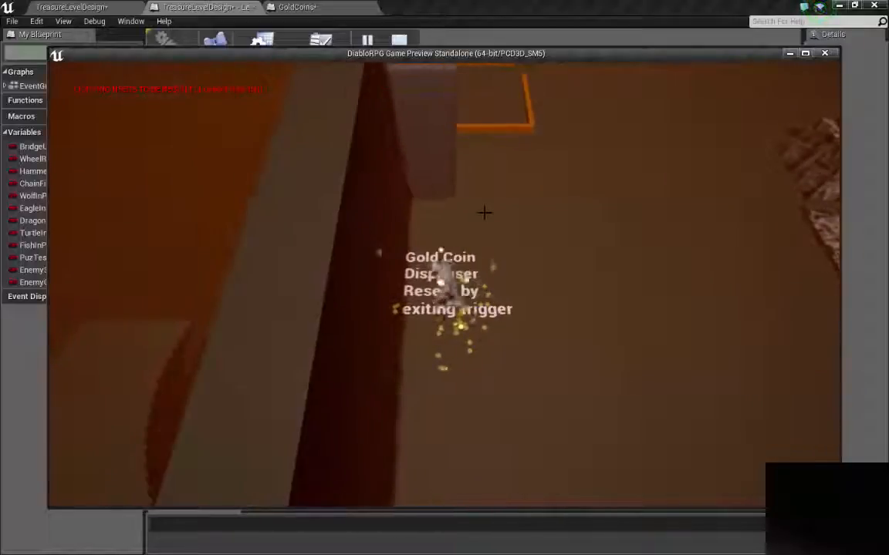
pyautogui.press('d')
pyautogui.press('a')
pyautogui.press('d')
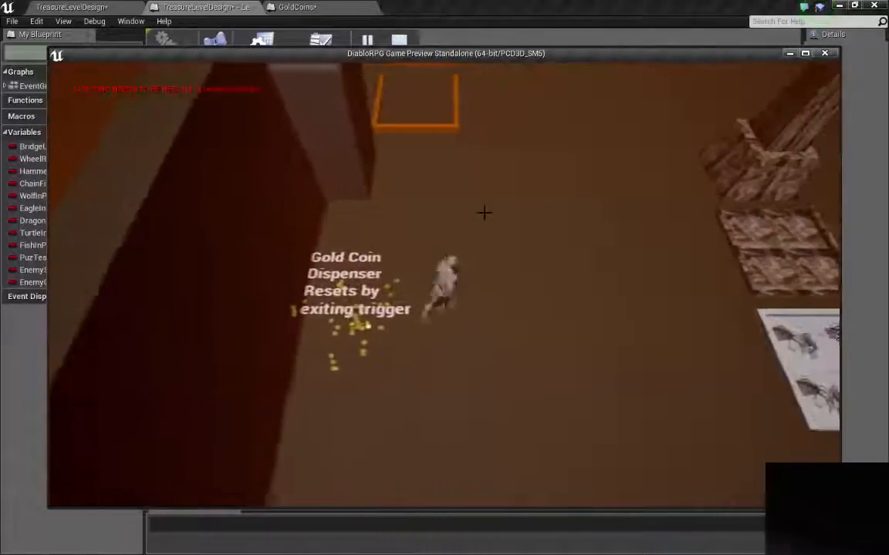
pyautogui.press('a')
pyautogui.press('d')
pyautogui.press('a')
pyautogui.press('d')
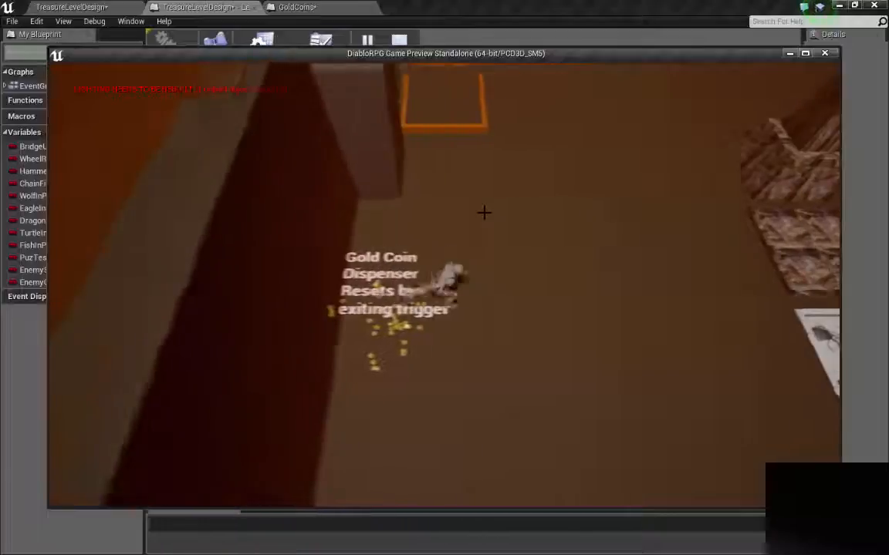
pyautogui.press('a')
pyautogui.press('d')
pyautogui.press('a')
pyautogui.press('s')
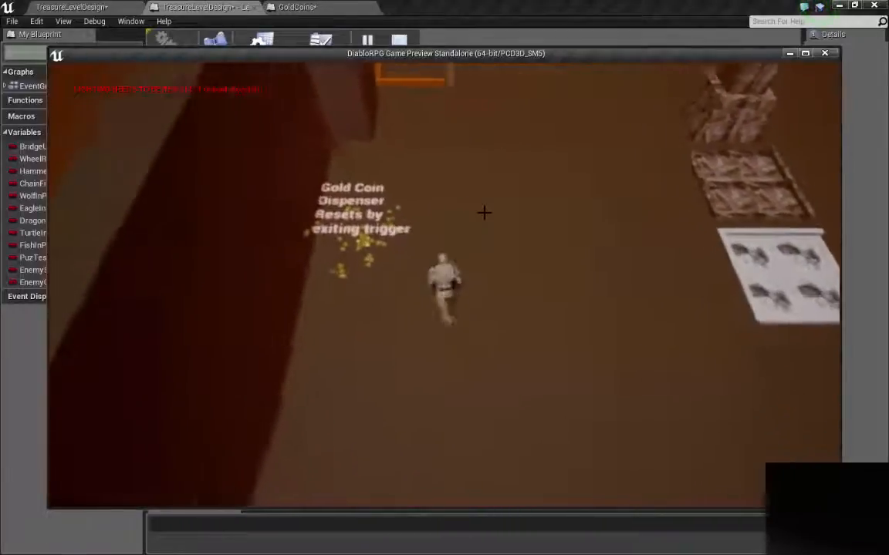
pyautogui.press('w')
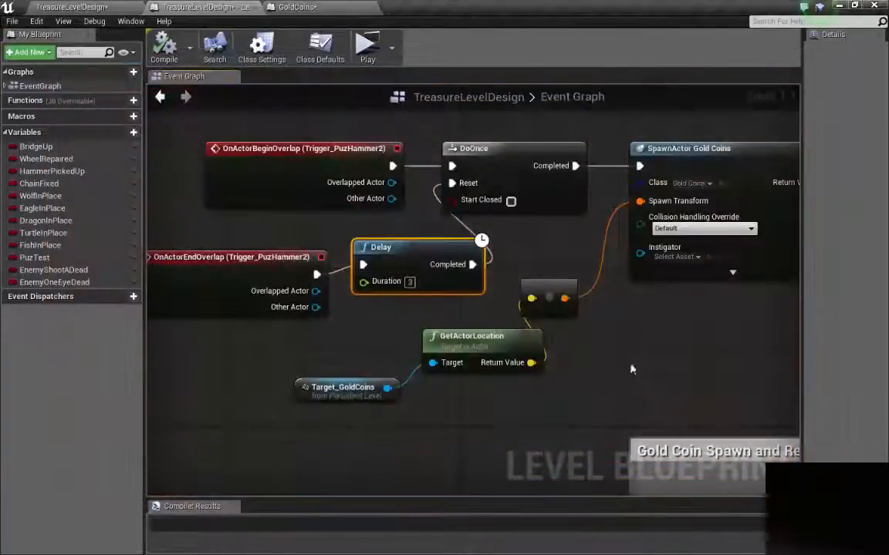
# Step: Add a Spawn Actor from Class node from the OnActorBeginOverlap (Trigger_PuzHammer2) execution output and place it above the SpawnActor Gold Coins node
pyautogui.moveTo(632, 293); pyautogui.dragTo(597, 405, button='right')
pyautogui.scroll(-1, 603, 340)
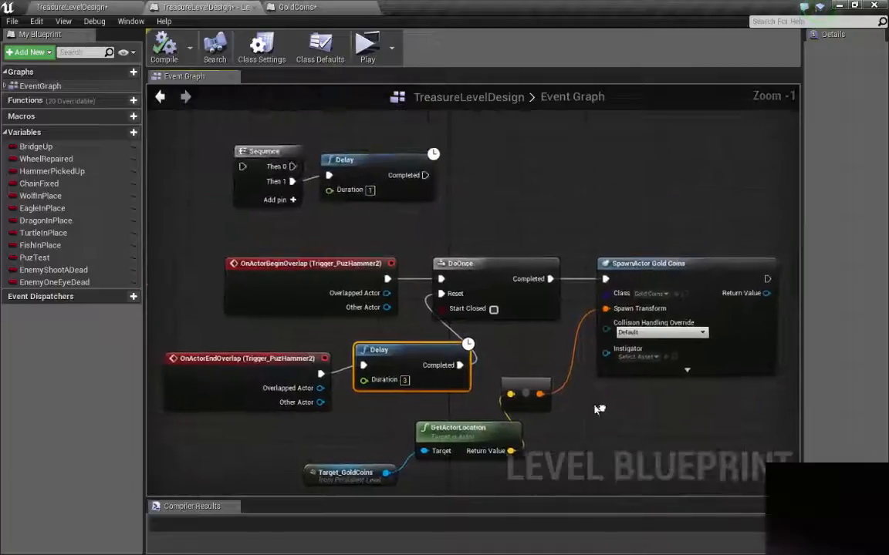
pyautogui.click(293, 271)
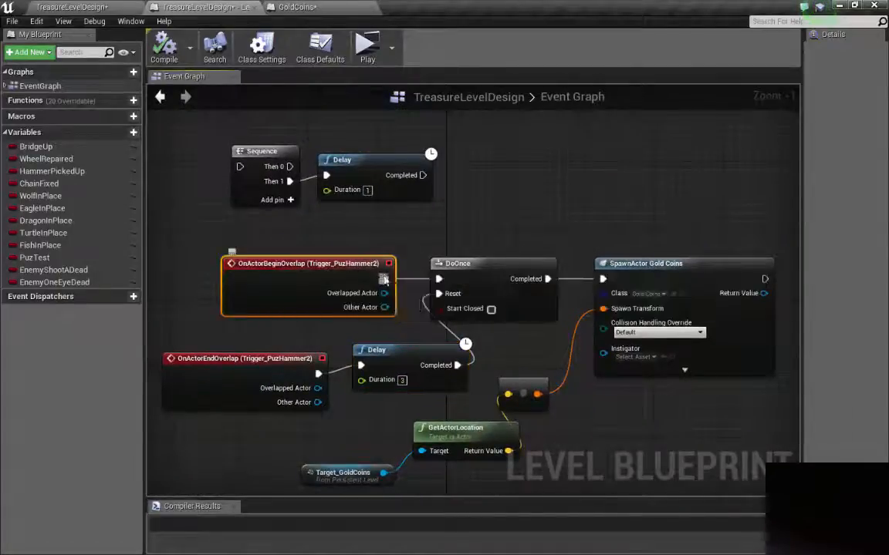
pyautogui.moveTo(383, 280); pyautogui.dragTo(432, 241)
pyautogui.moveTo(561, 210); pyautogui.dragTo(561, 209)
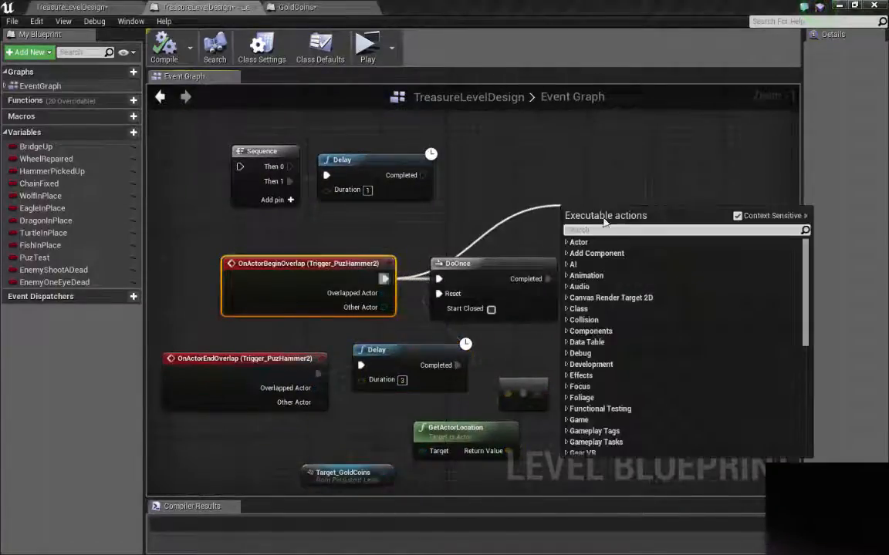
pyautogui.write('spaw')
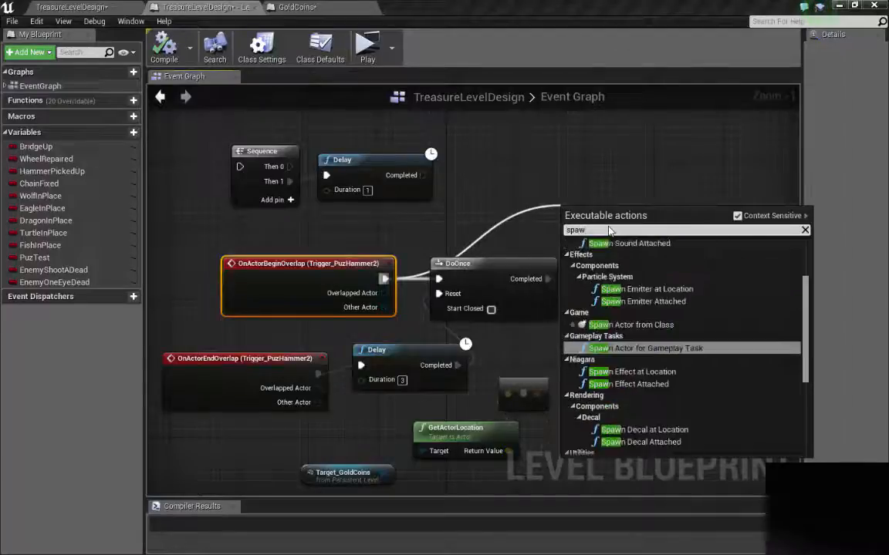
pyautogui.write('n actor')
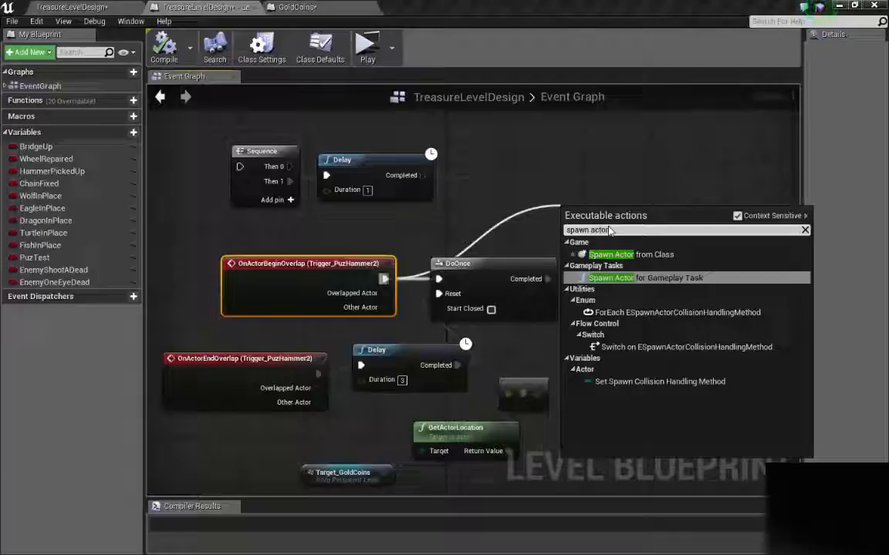
pyautogui.click(737, 216)
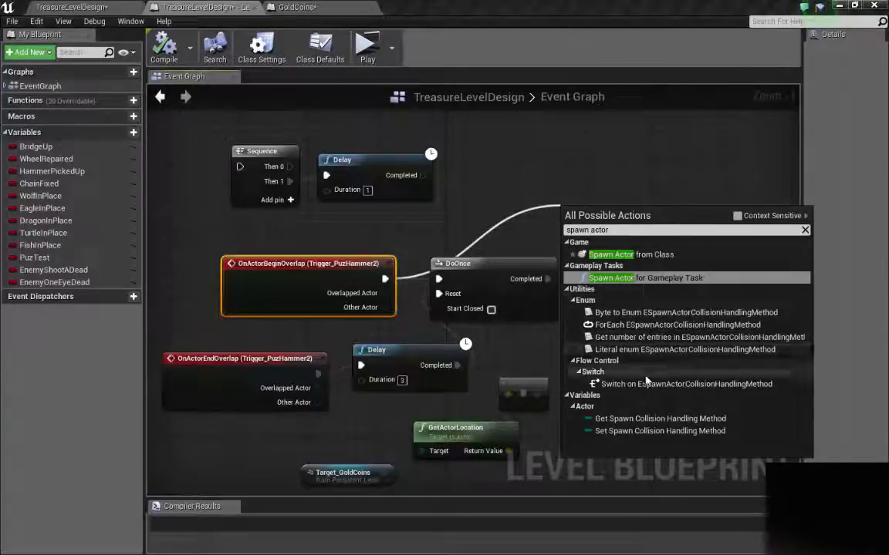
pyautogui.click(629, 255)
pyautogui.moveTo(631, 252); pyautogui.dragTo(580, 193)
pyautogui.moveTo(565, 264); pyautogui.dragTo(566, 289, button='right')
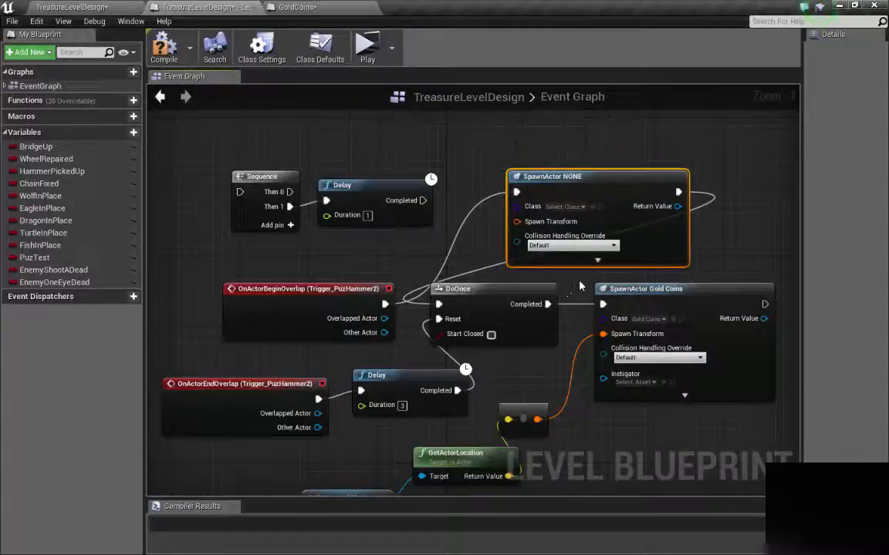
pyautogui.moveTo(600, 185)
pyautogui.mouseDown()
pyautogui.moveTo(578, 203)
pyautogui.moveTo(586, 186)
pyautogui.mouseUp()
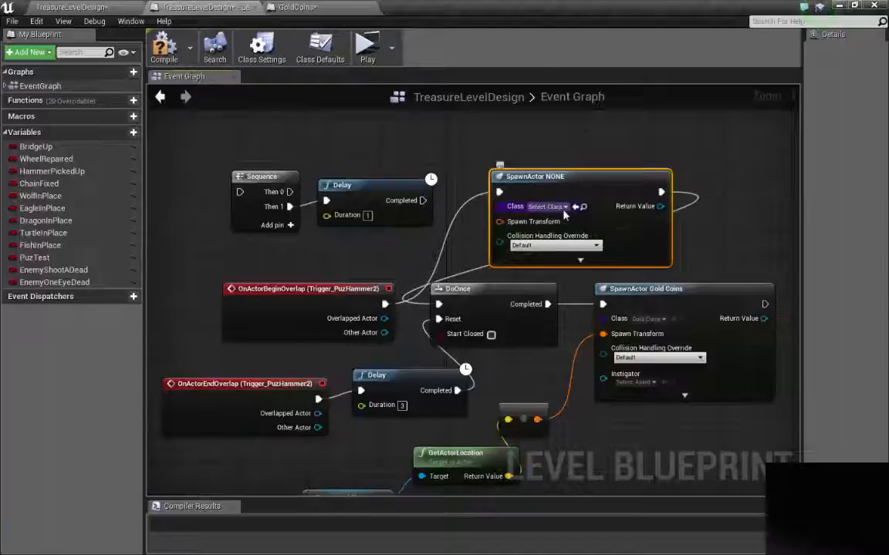
# Step: Search the class choices of the new SpawnActor node for "gold"
pyautogui.click(566, 208)
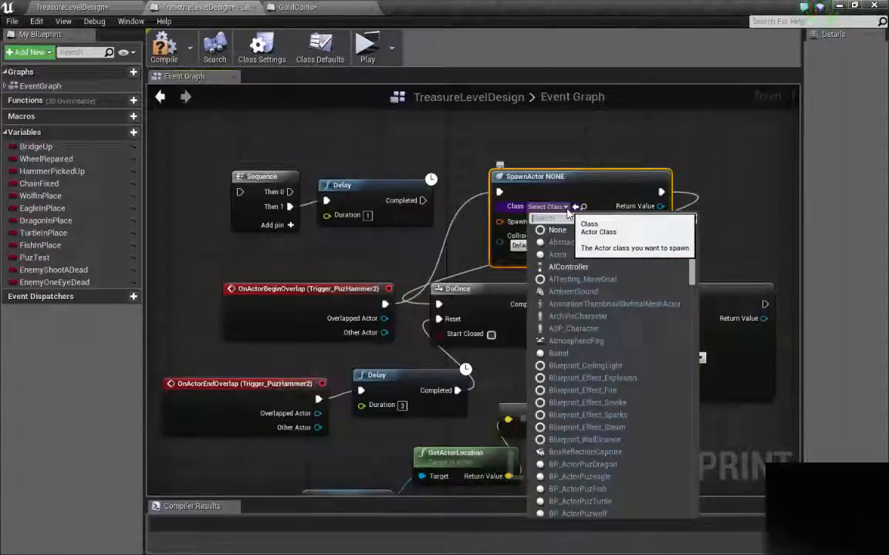
pyautogui.write('g')
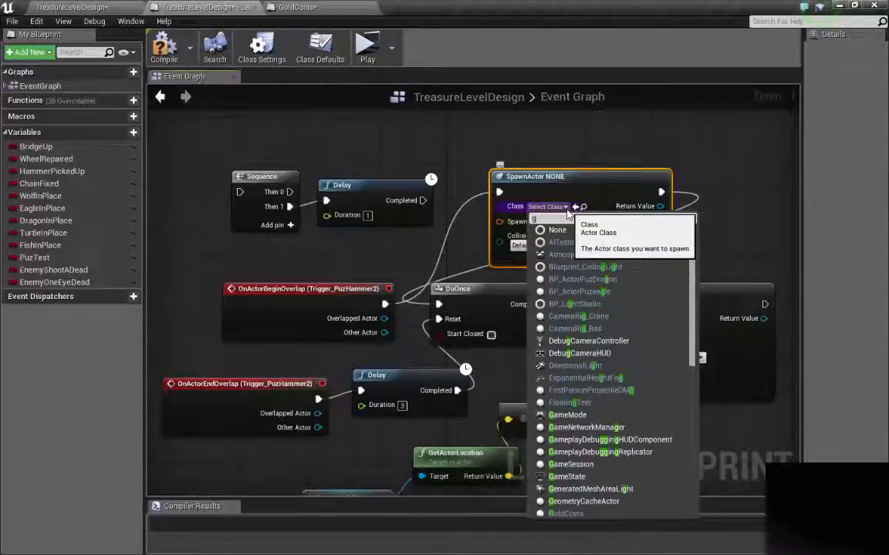
pyautogui.write('old')
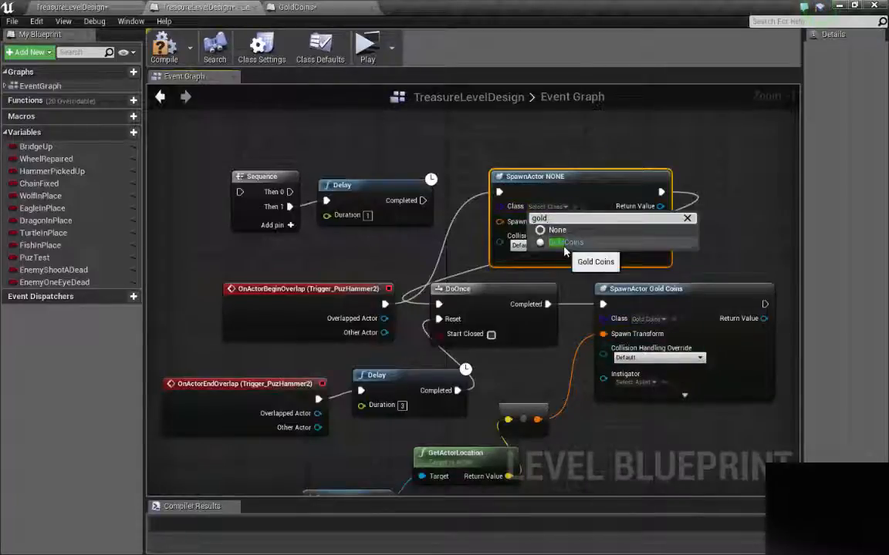
# Step: Delete the extra SpawnActor node and reconnect OnActorBeginOverlap (Trigger_PuzHammer2) to the DoOnce execution input
pyautogui.click(614, 182)
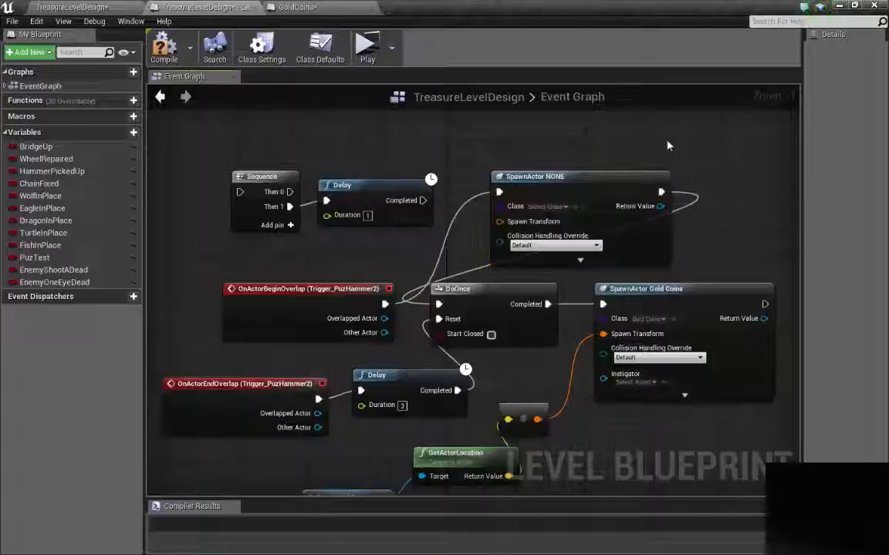
pyautogui.press('Delete')
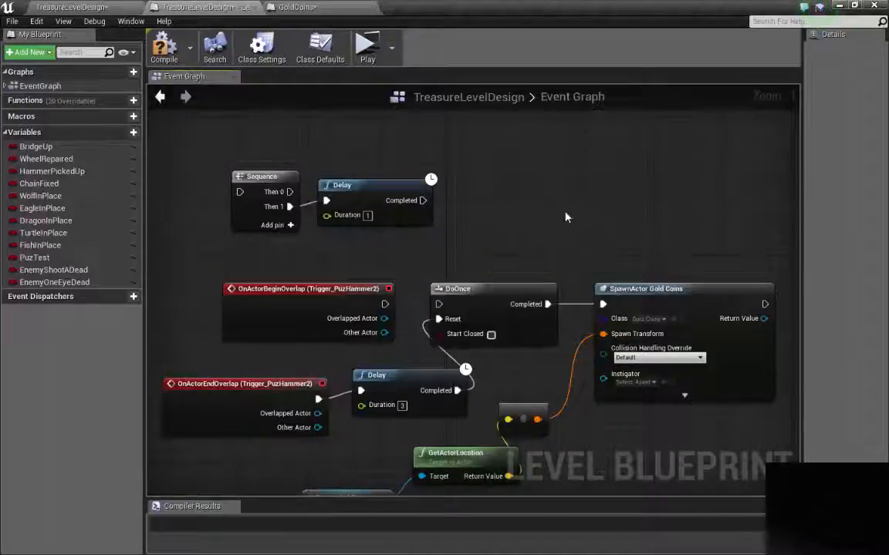
pyautogui.moveTo(483, 288); pyautogui.dragTo(507, 226, button='right')
pyautogui.moveTo(406, 242); pyautogui.dragTo(462, 242)
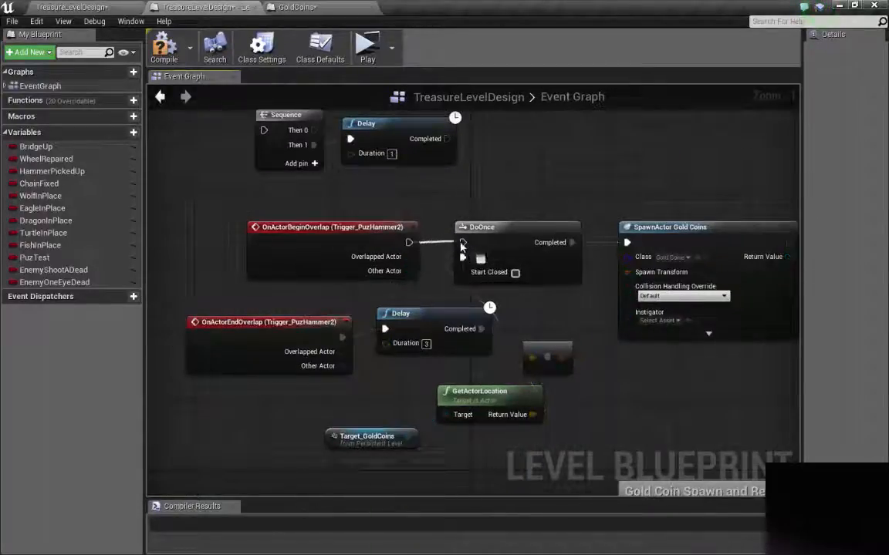
# Step: Return to the level editor, enlarge the Content Browser, and create an Actor Blueprint Class in the actors folder with its default name
pyautogui.click(112, 7)
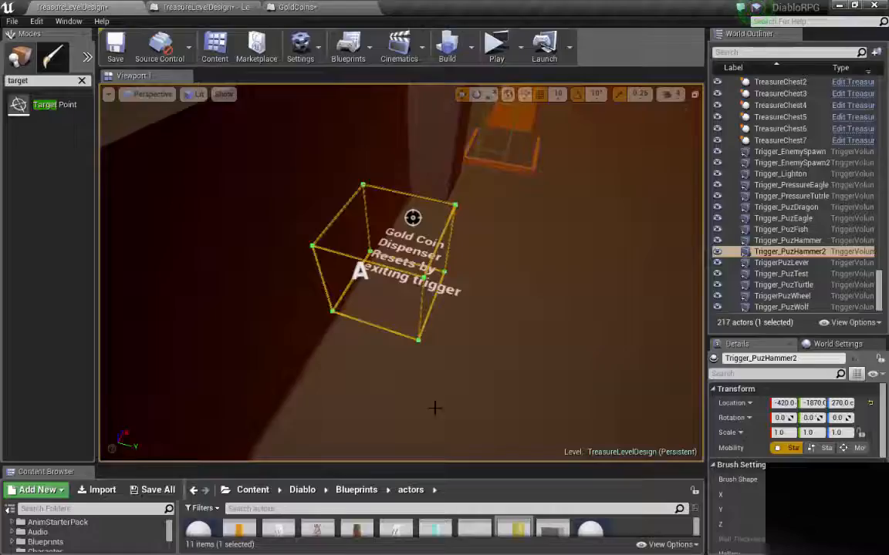
pyautogui.moveTo(457, 464); pyautogui.dragTo(463, 215)
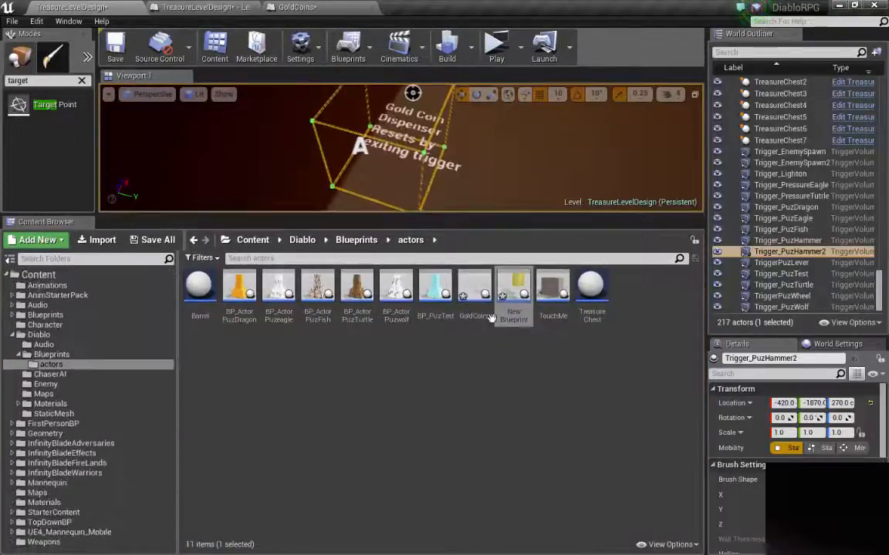
pyautogui.rightClick(289, 409)
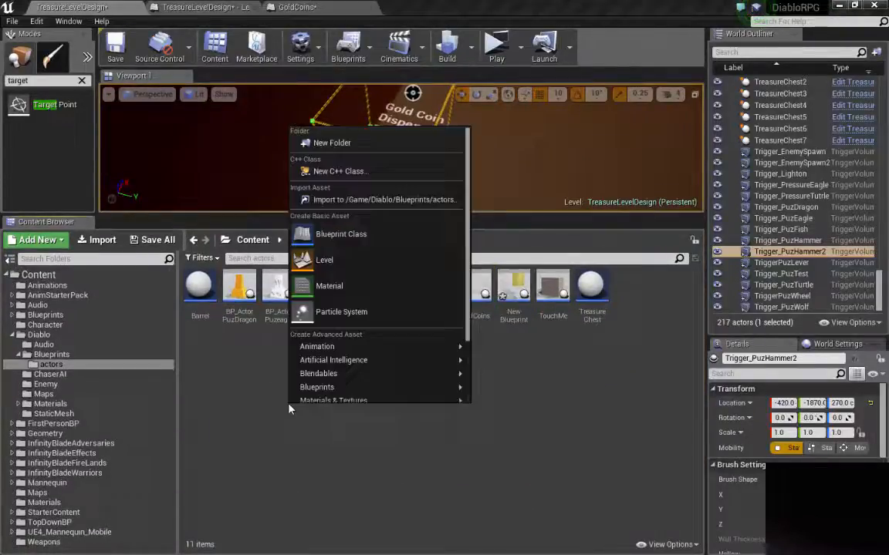
pyautogui.click(369, 235)
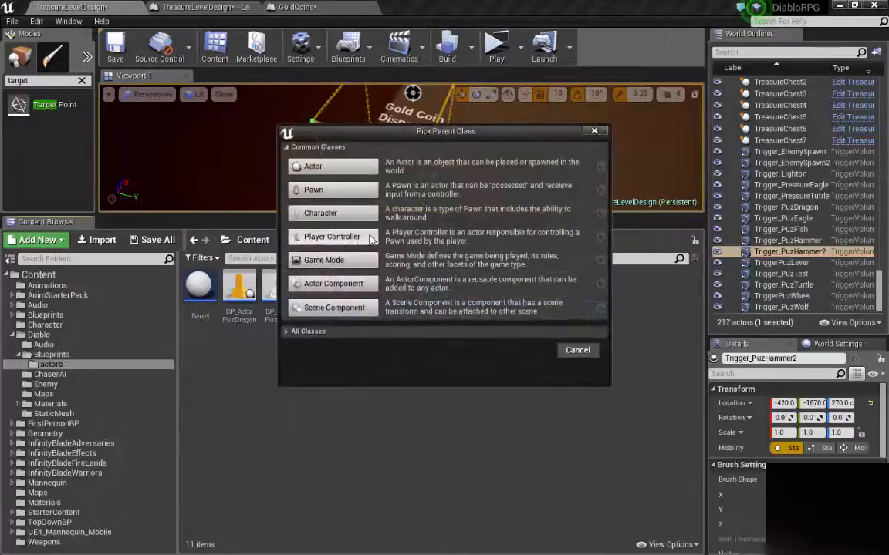
pyautogui.click(313, 167)
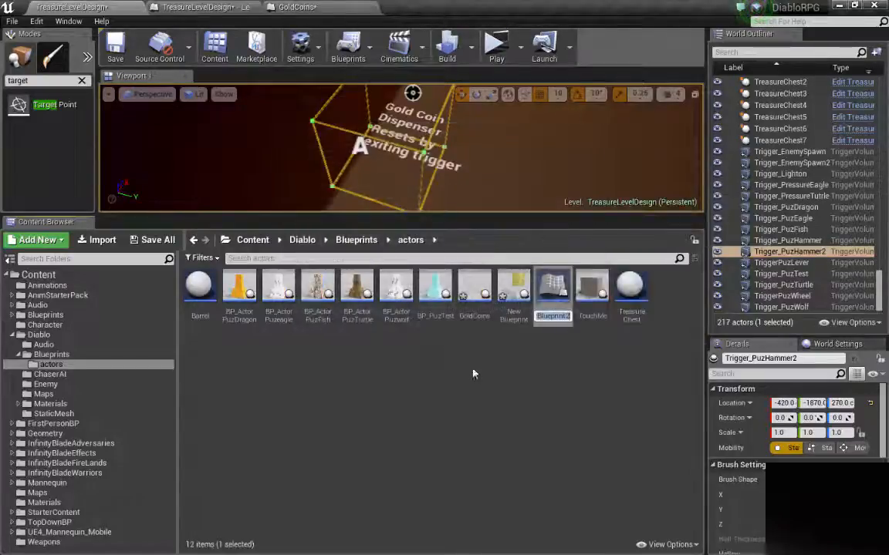
pyautogui.press('Return')
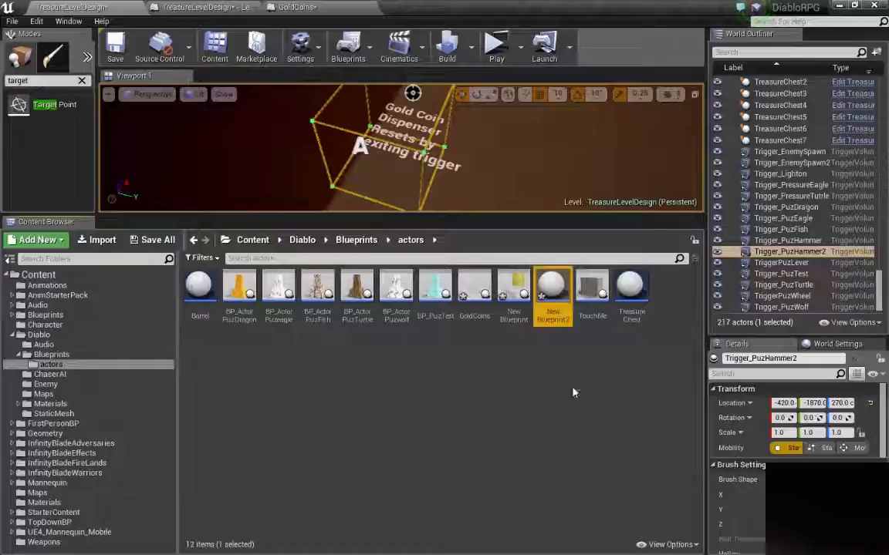
# Step: Open the NewBlueprint2 actor blueprint and add a Static Mesh component named goldcoin
pyautogui.doubleClick(550, 291)
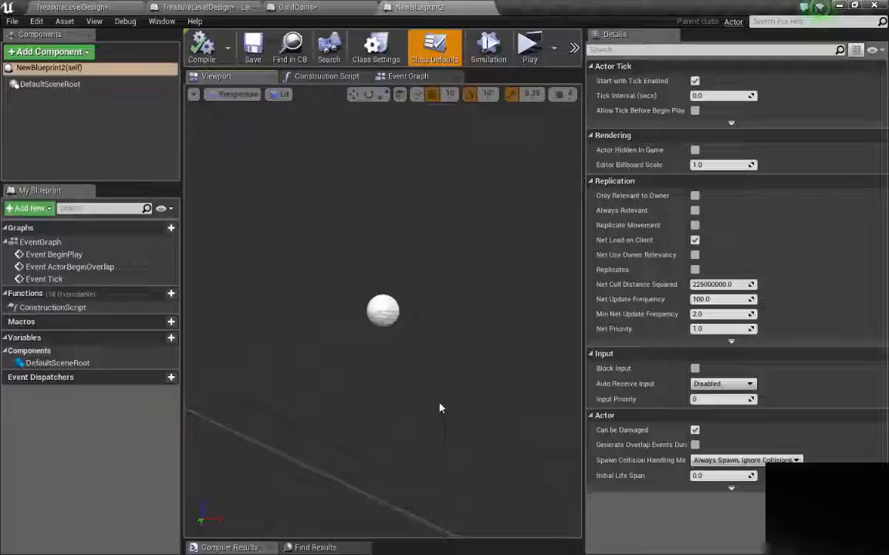
pyautogui.click(48, 52)
pyautogui.write('static')
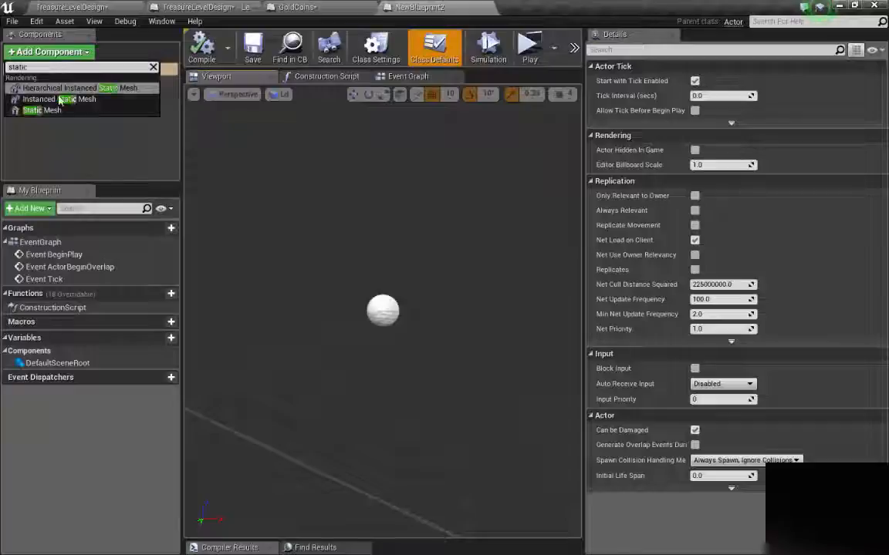
pyautogui.click(43, 111)
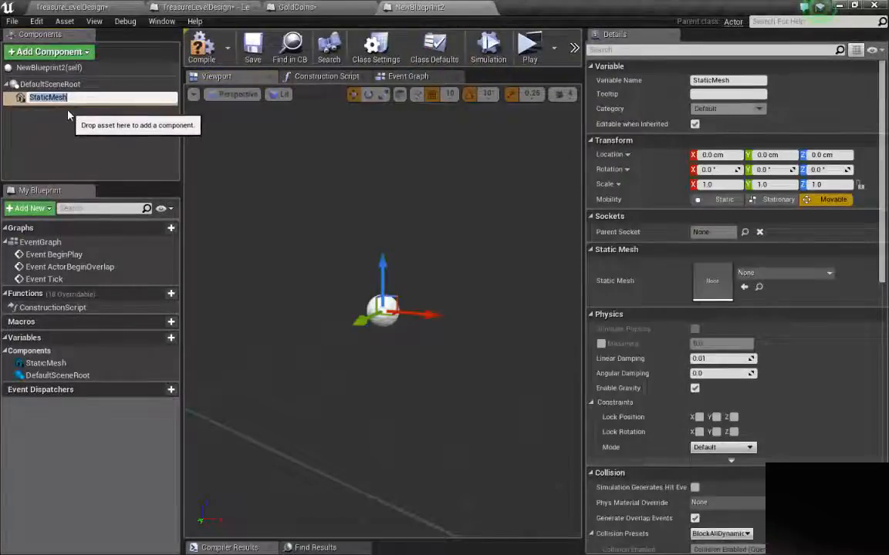
pyautogui.write('goldcoin')
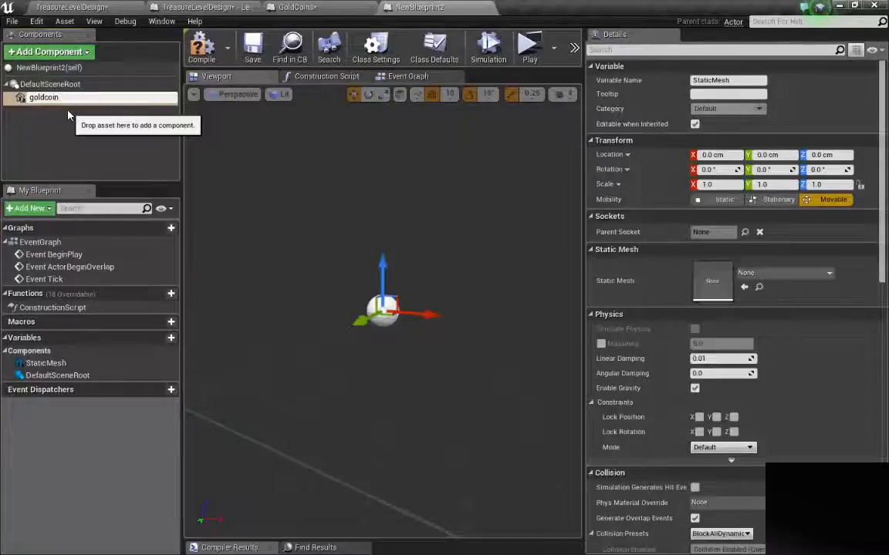
pyautogui.press('Return')
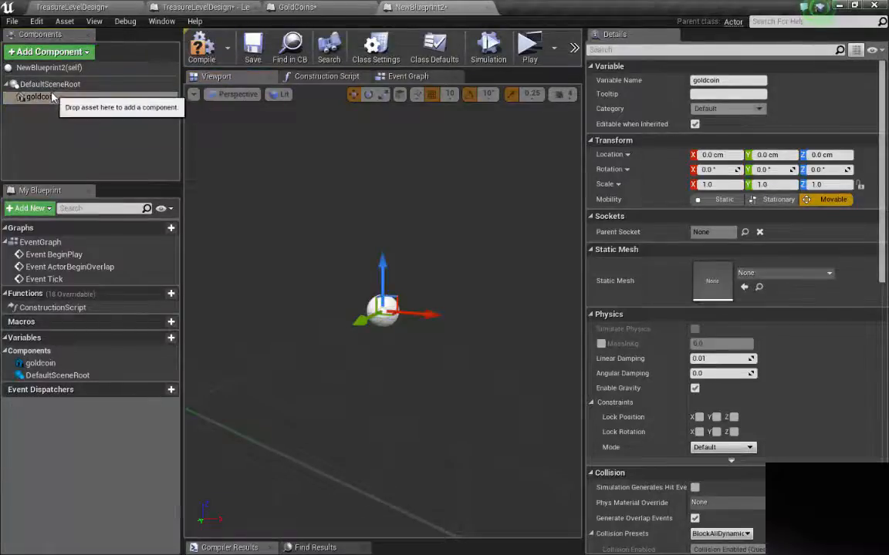
# Step: Assign the SM_GoldCoin static mesh to the goldcoin component
pyautogui.click(42, 97)
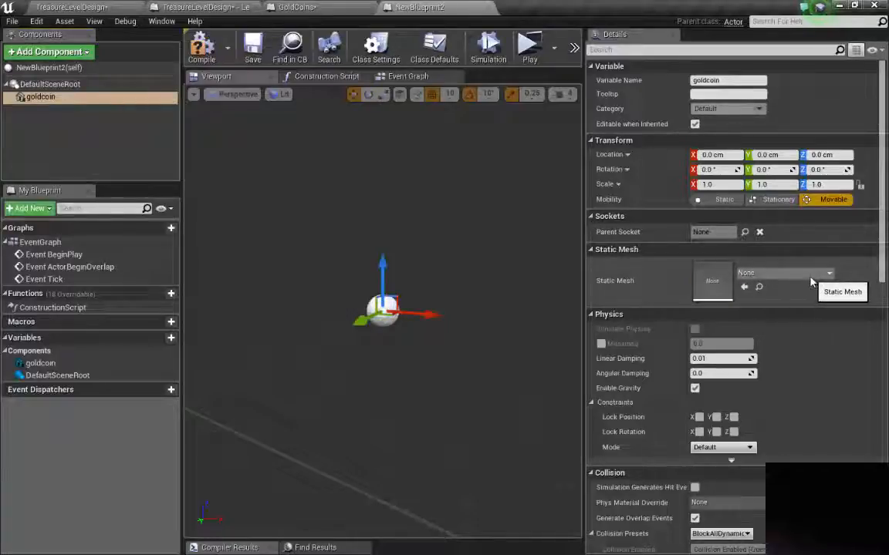
pyautogui.click(782, 273)
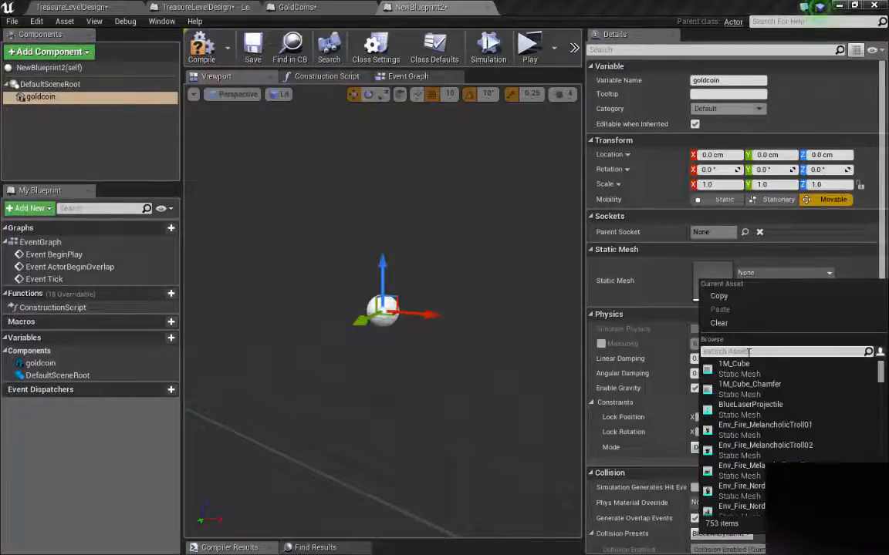
pyautogui.write('goldco')
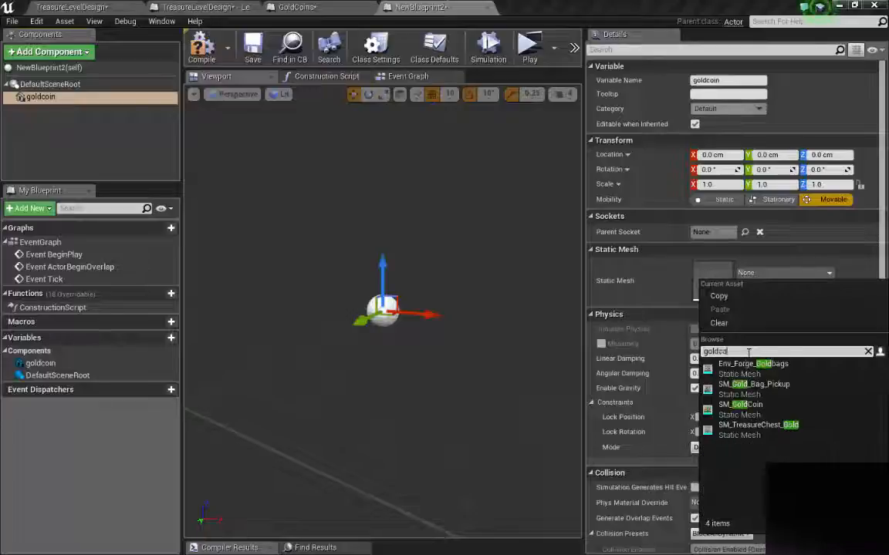
pyautogui.write('in')
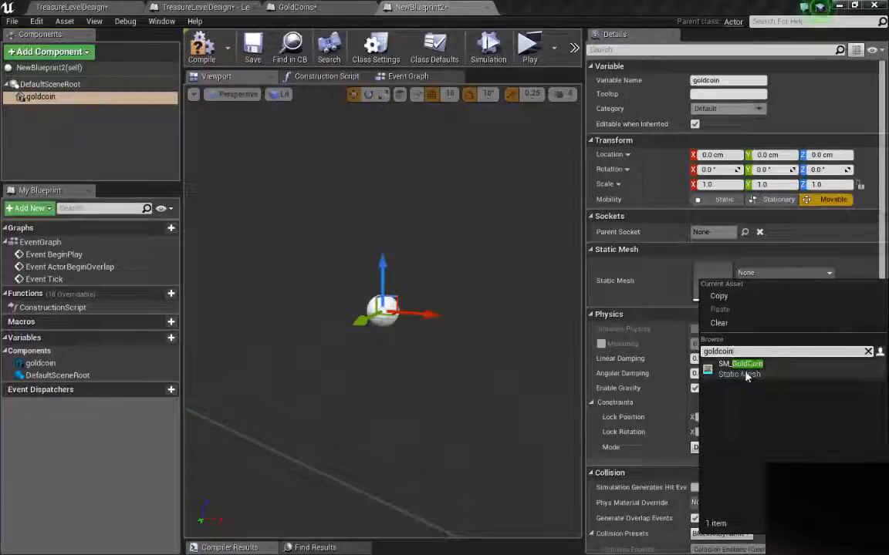
pyautogui.click(745, 376)
pyautogui.moveTo(470, 238); pyautogui.dragTo(439, 247, button='right')
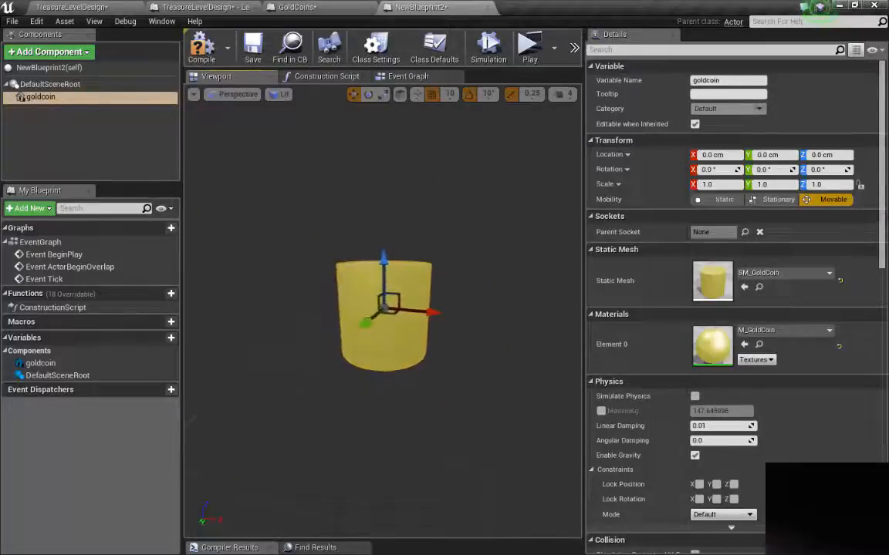
# Step: Flatten and shrink the goldcoin mesh to a scale of about 0.077 in X and Y and 0.032 in Z
pyautogui.press('r')
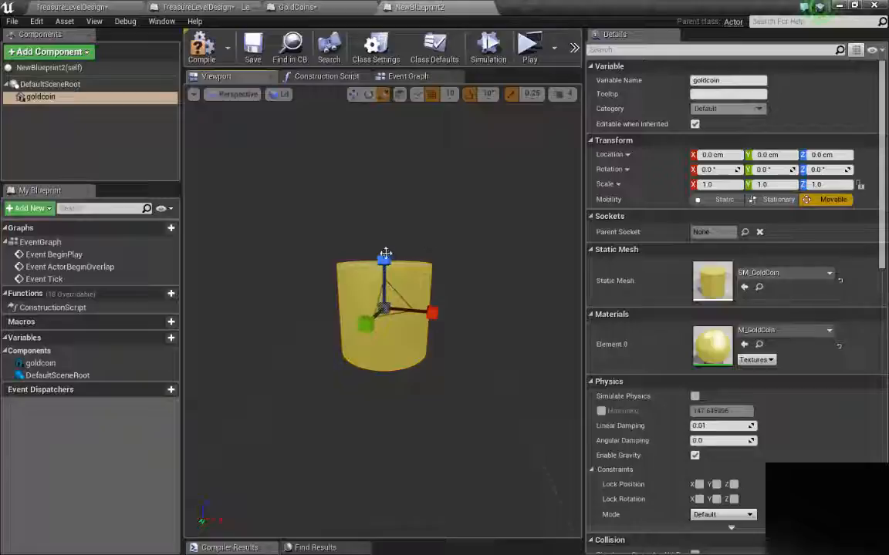
pyautogui.moveTo(385, 253); pyautogui.dragTo(385, 301)
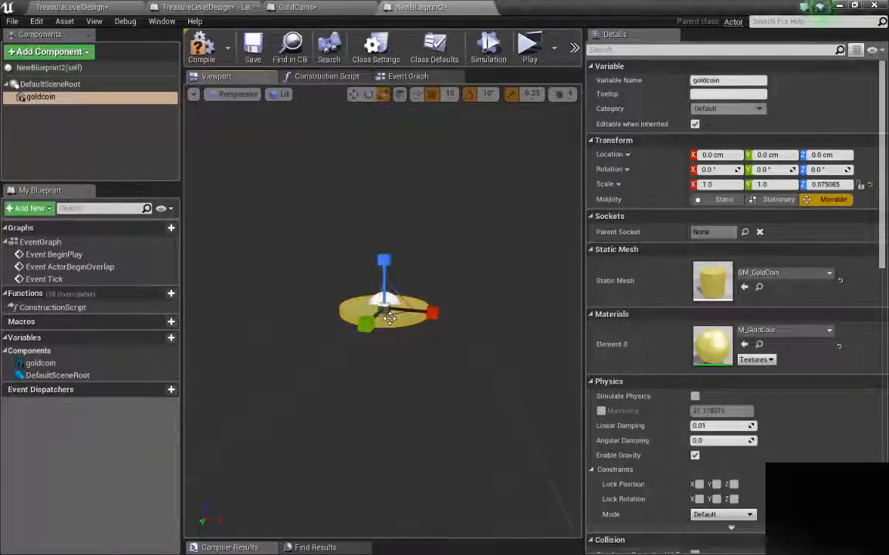
pyautogui.moveTo(390, 320); pyautogui.dragTo(490, 301, button='right')
pyautogui.moveTo(340, 324); pyautogui.dragTo(275, 347, button='right')
pyautogui.moveTo(328, 340)
pyautogui.mouseDown(button='right')
pyautogui.moveTo(339, 331)
pyautogui.moveTo(327, 337)
pyautogui.mouseUp(button='right')
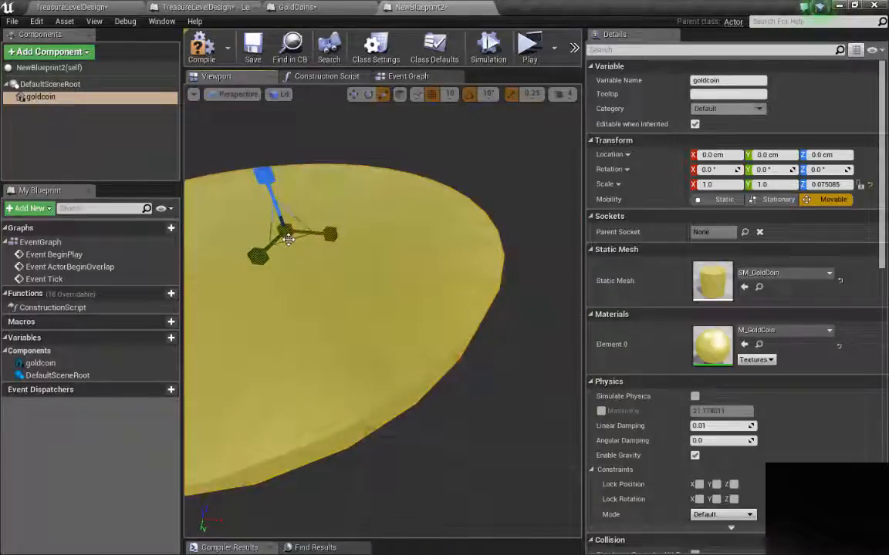
pyautogui.moveTo(291, 239); pyautogui.dragTo(264, 202)
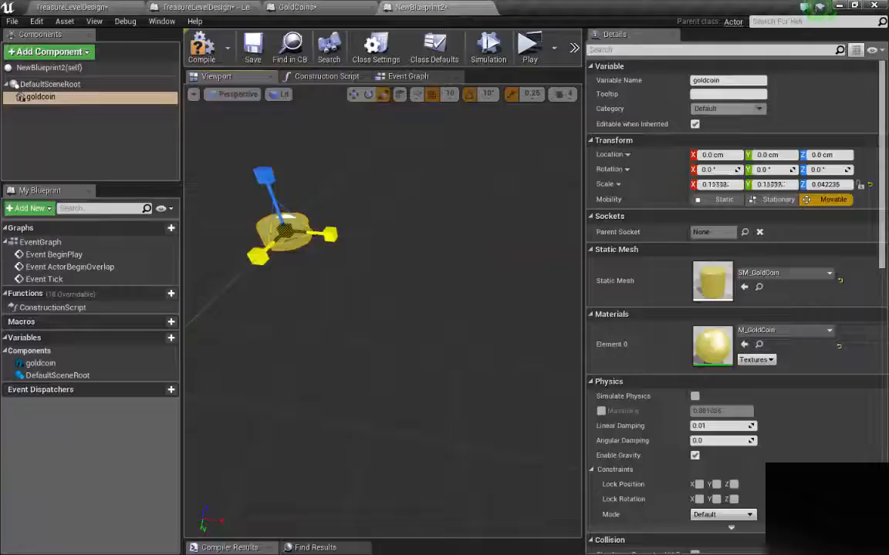
pyautogui.moveTo(285, 166)
pyautogui.mouseDown(button='right')
pyautogui.moveTo(201, 166)
pyautogui.moveTo(286, 166)
pyautogui.mouseUp(button='right')
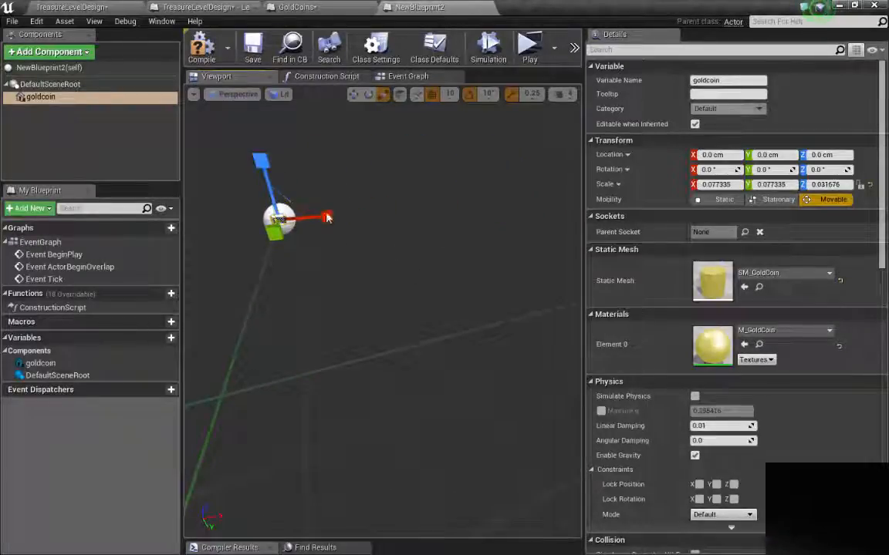
# Step: Move the goldcoin component along the X axis to -30 cm, away from the scene root
pyautogui.moveTo(322, 214); pyautogui.dragTo(256, 218)
pyautogui.moveTo(256, 218); pyautogui.dragTo(301, 293, button='right')
pyautogui.moveTo(287, 253); pyautogui.dragTo(262, 270, button='right')
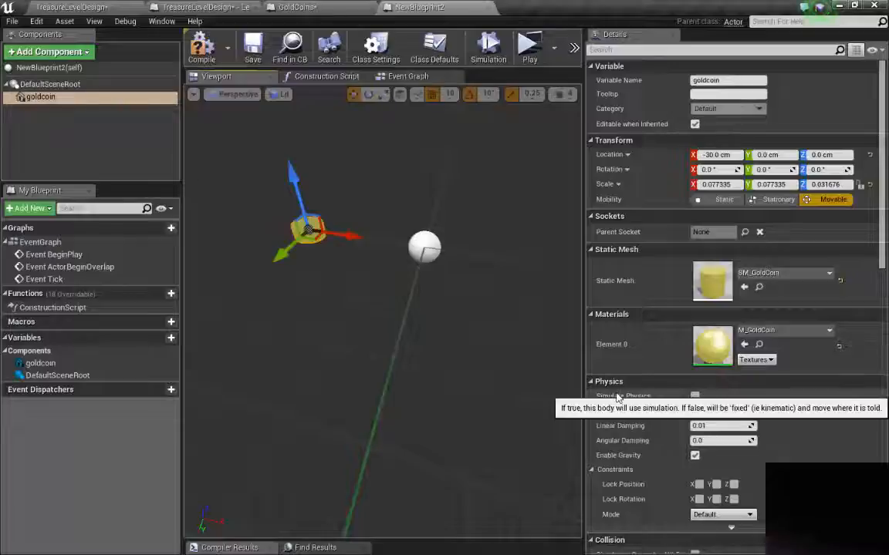
# Step: Enable Simulate Physics on the goldcoin component and override its mass with 0.2 kg
pyautogui.click(694, 396)
pyautogui.scroll(-3, 791, 430)
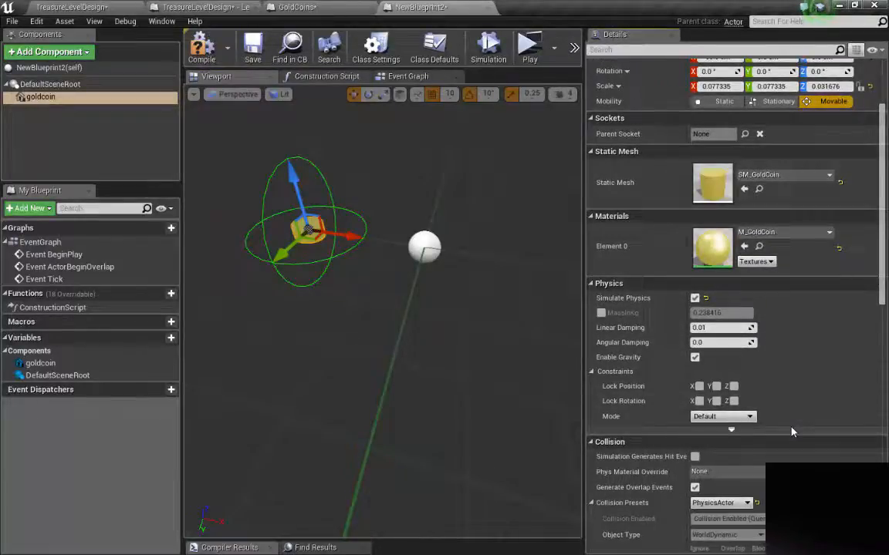
pyautogui.click(694, 357)
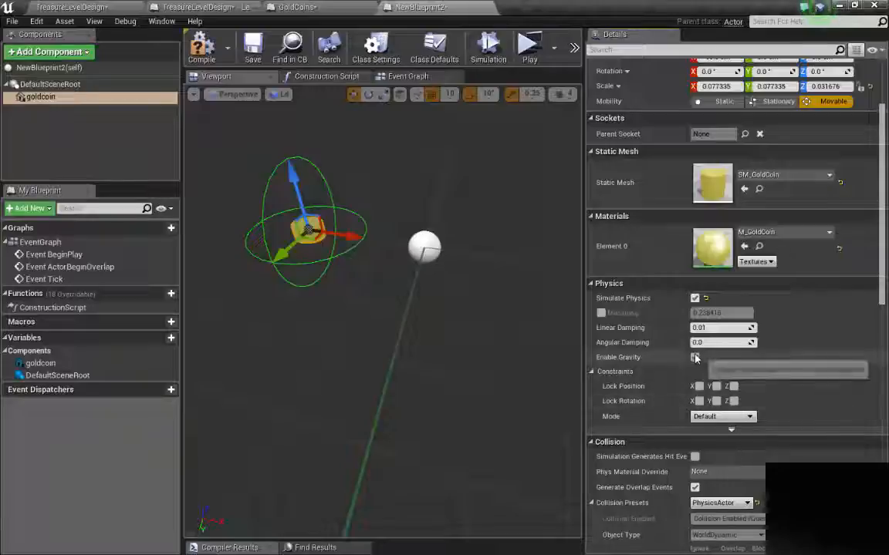
pyautogui.click(601, 313)
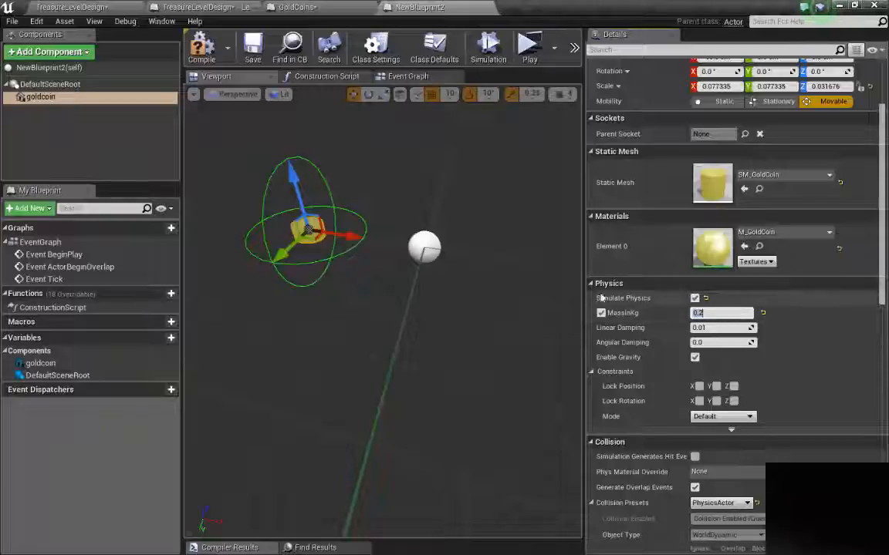
# Step: Move the goldcoin component along the X axis back toward the scene root sphere
pyautogui.moveTo(462, 256); pyautogui.dragTo(452, 256, button='right')
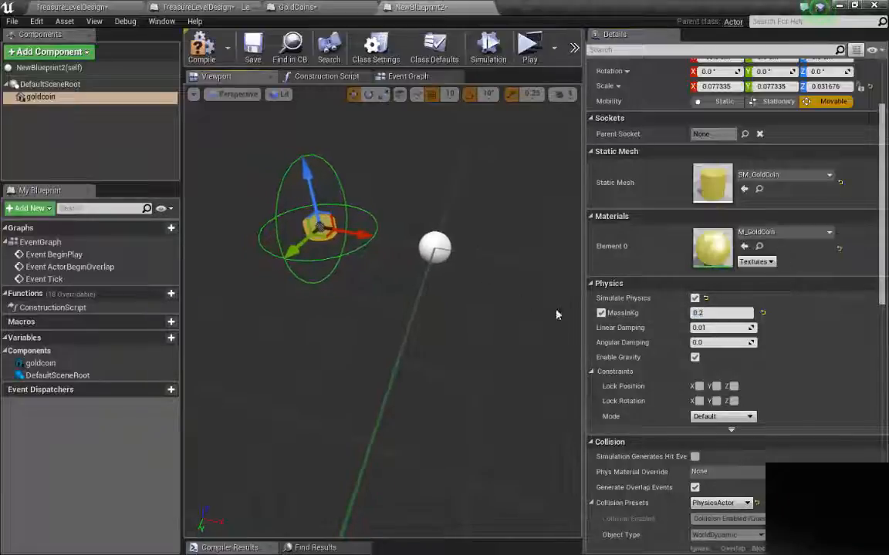
pyautogui.scroll(8, 390, 251)
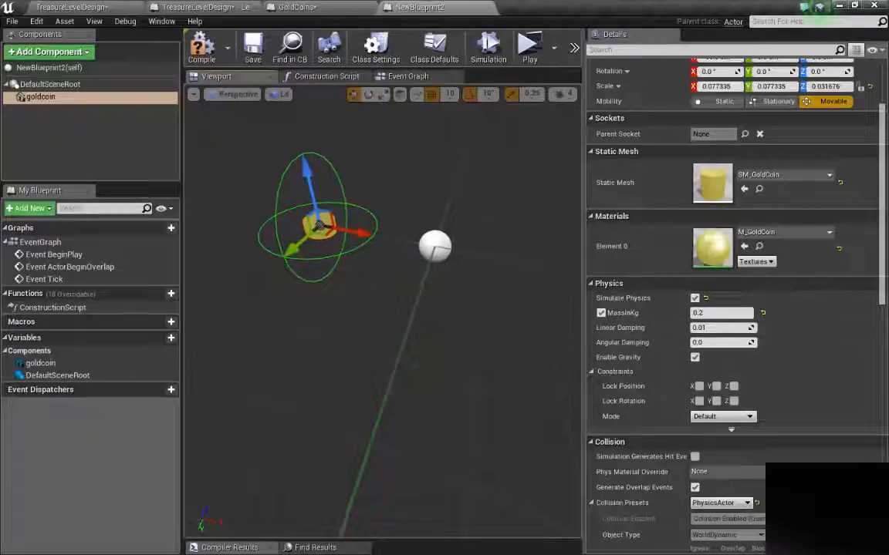
pyautogui.scroll(-10, 390, 251)
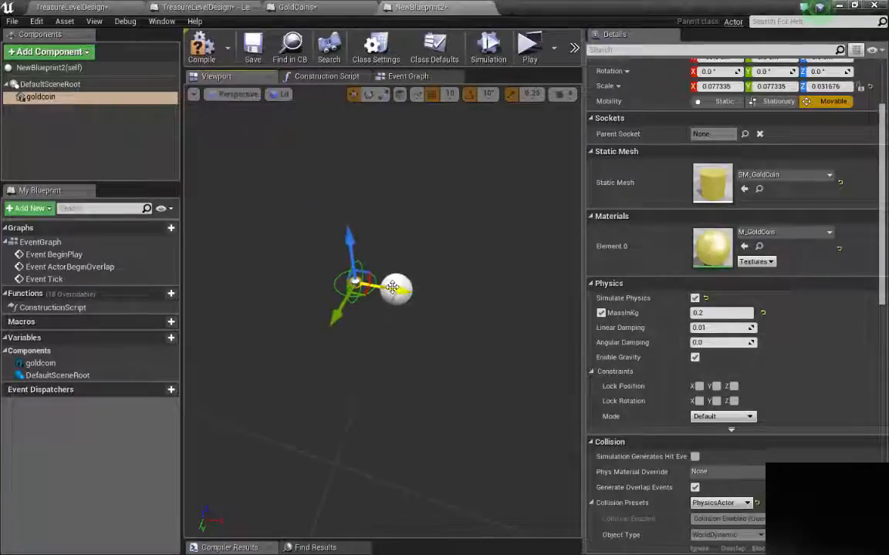
pyautogui.moveTo(392, 287); pyautogui.dragTo(419, 291)
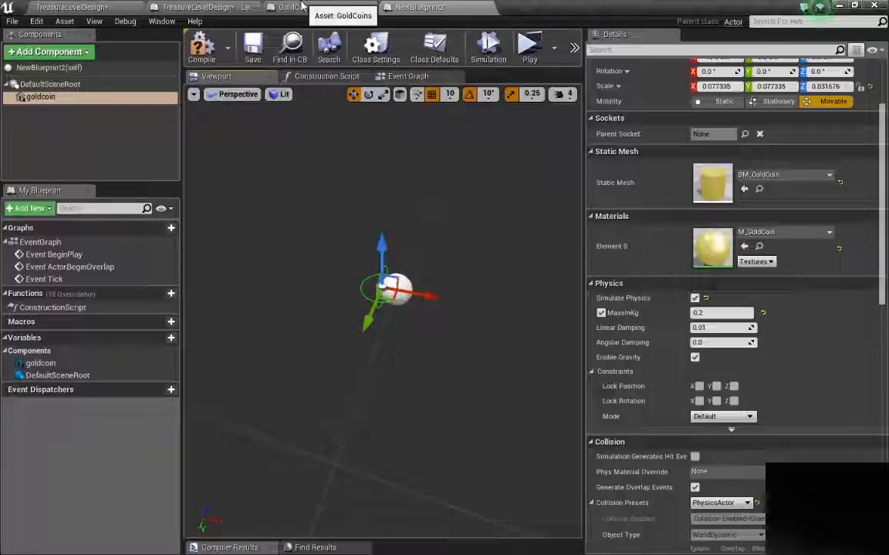
# Step: Enlarge the level editor's viewport, and set the SpawnActor Gold Coins node's class to NewBlueprint2 in the level blueprint
pyautogui.click(77, 7)
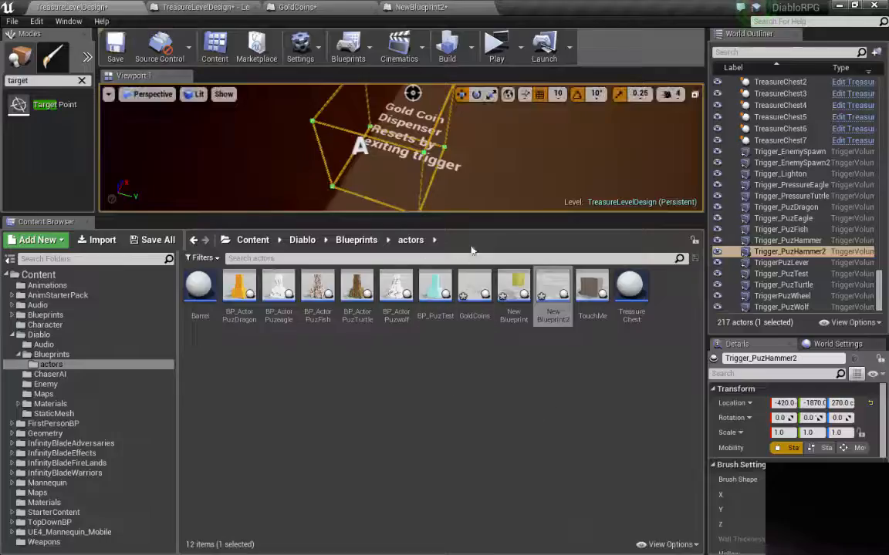
pyautogui.moveTo(475, 217); pyautogui.dragTo(485, 386)
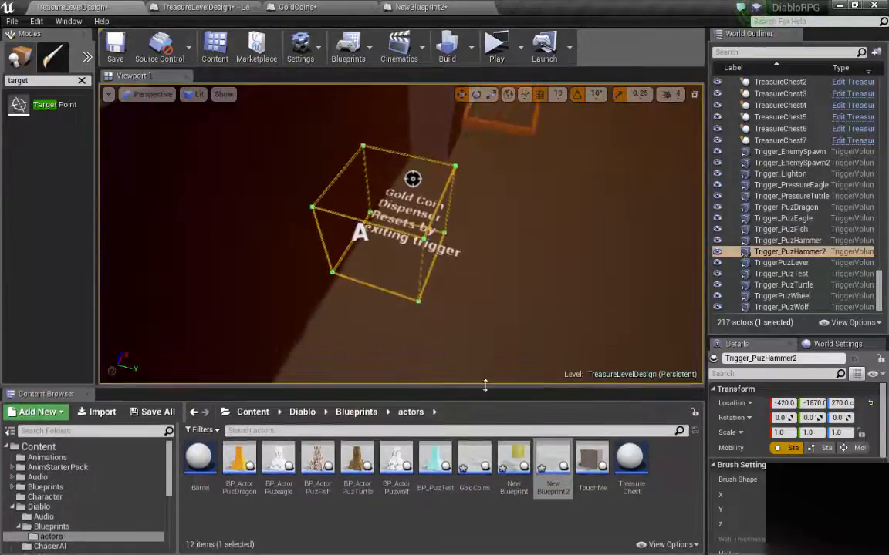
pyautogui.click(202, 7)
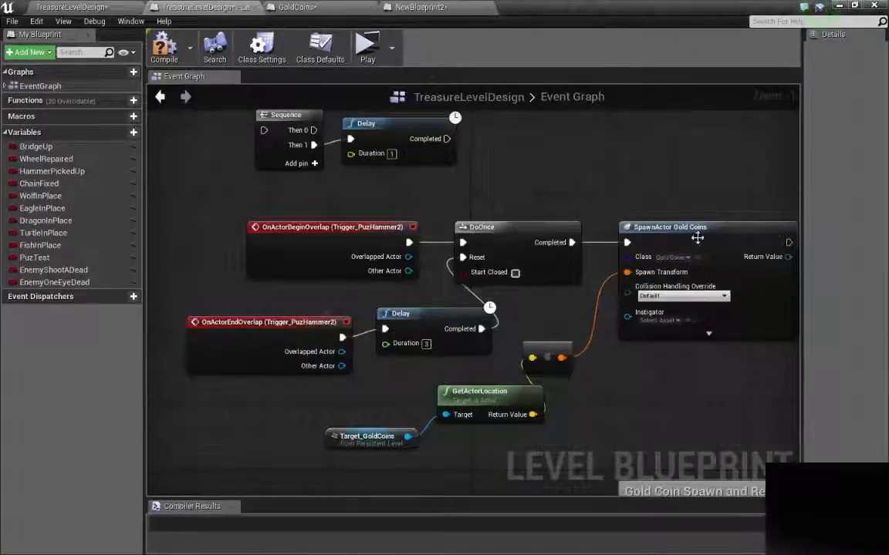
pyautogui.click(673, 257)
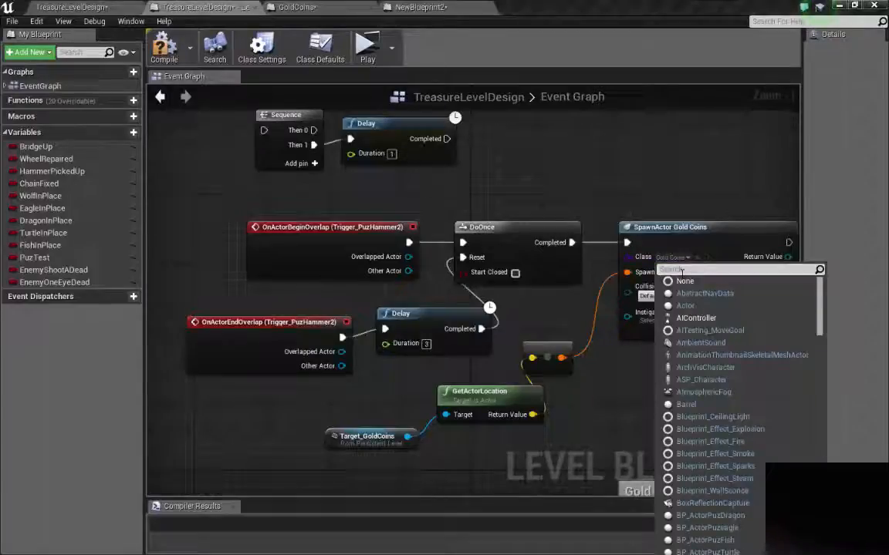
pyautogui.write('newblue')
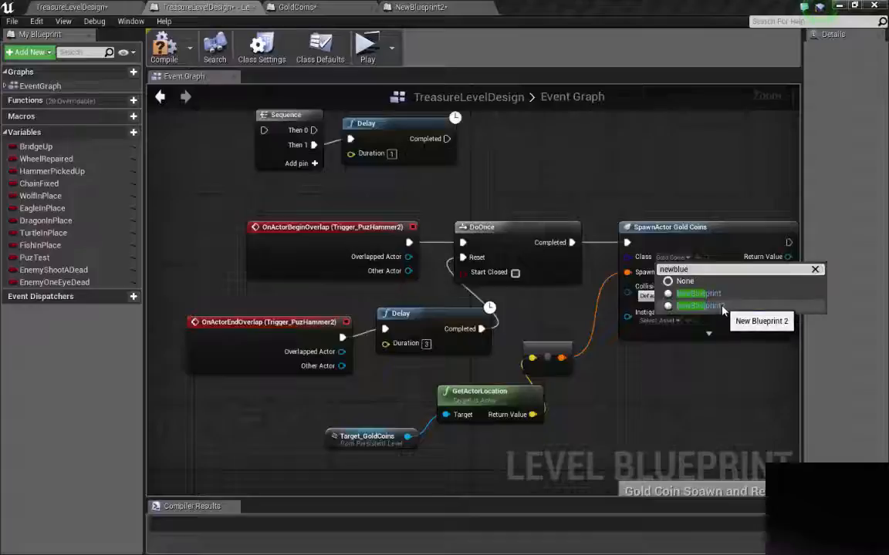
pyautogui.click(698, 306)
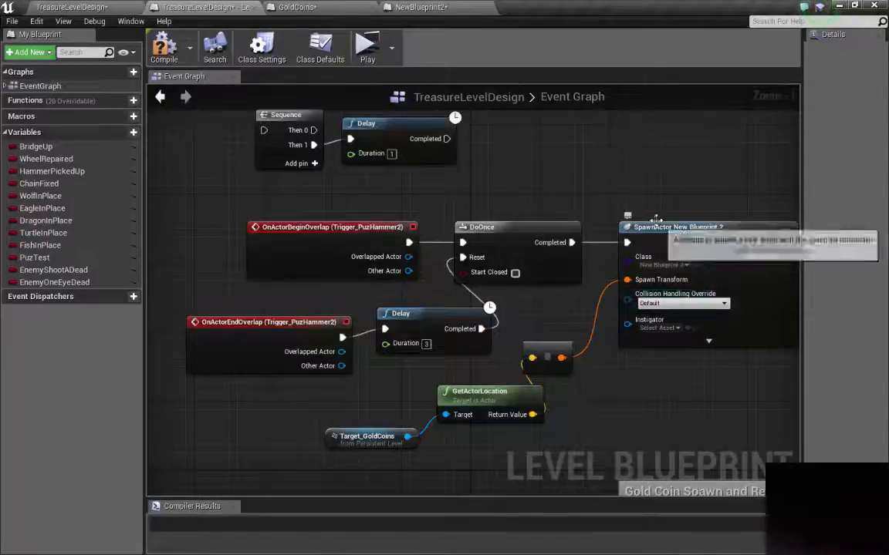
# Step: Save the GoldCoins blueprint, and save and compile NewBlueprint2
pyautogui.click(297, 7)
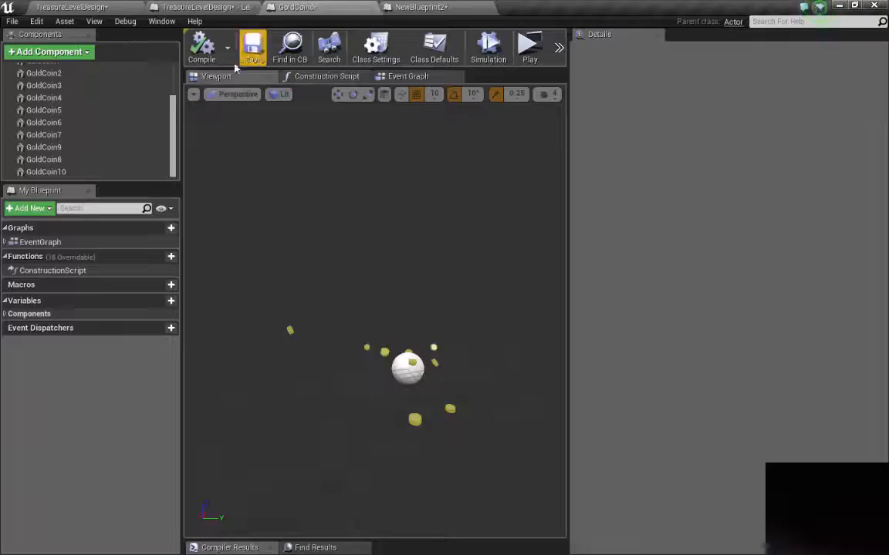
pyautogui.click(262, 57)
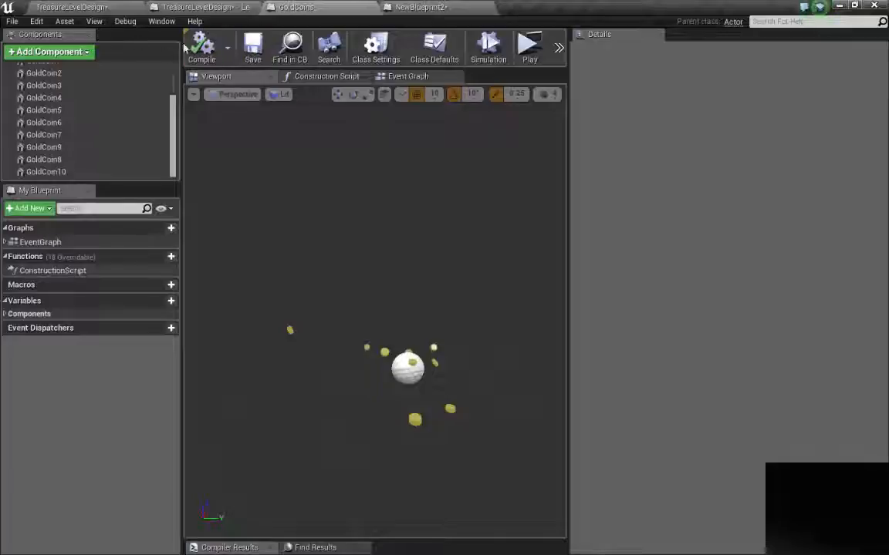
pyautogui.click(421, 7)
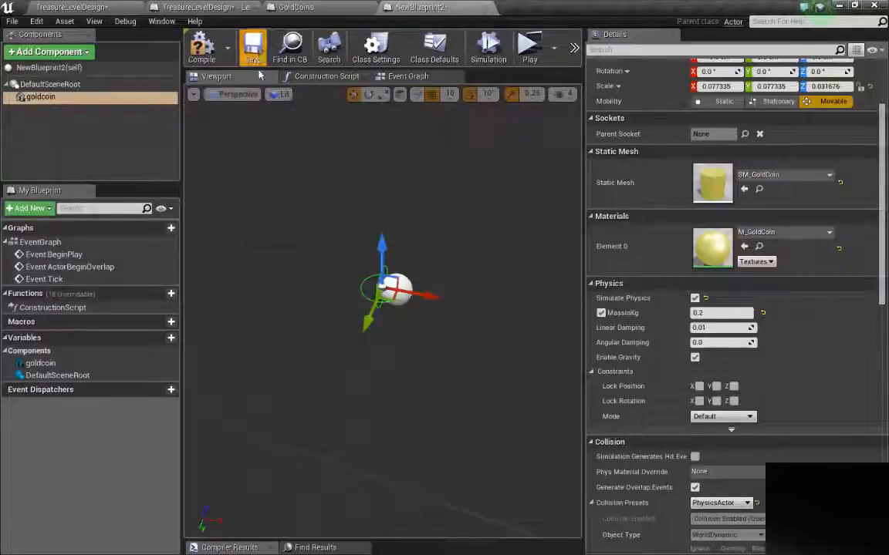
pyautogui.click(203, 60)
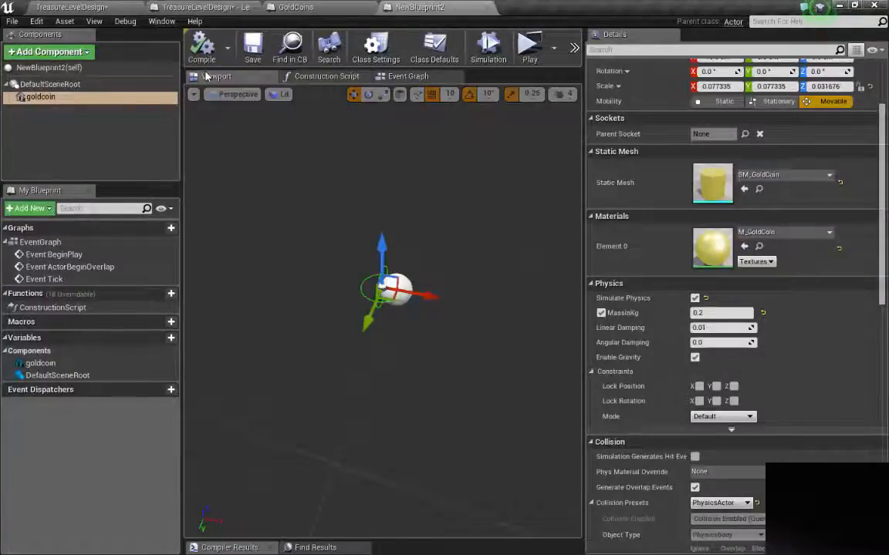
# Step: Play-test the level from the level editor, running the character past the puzzle blocks to the Gold Coin Dispenser trigger
pyautogui.click(97, 8)
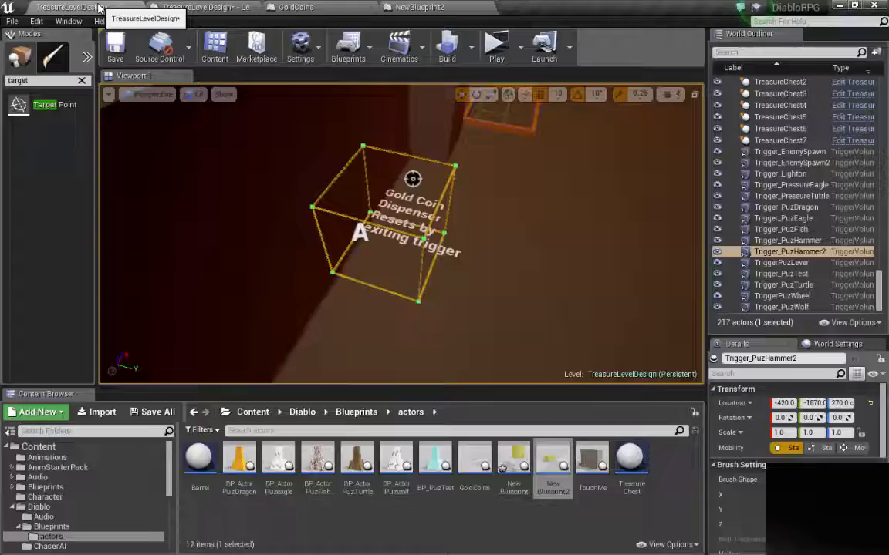
pyautogui.click(497, 60)
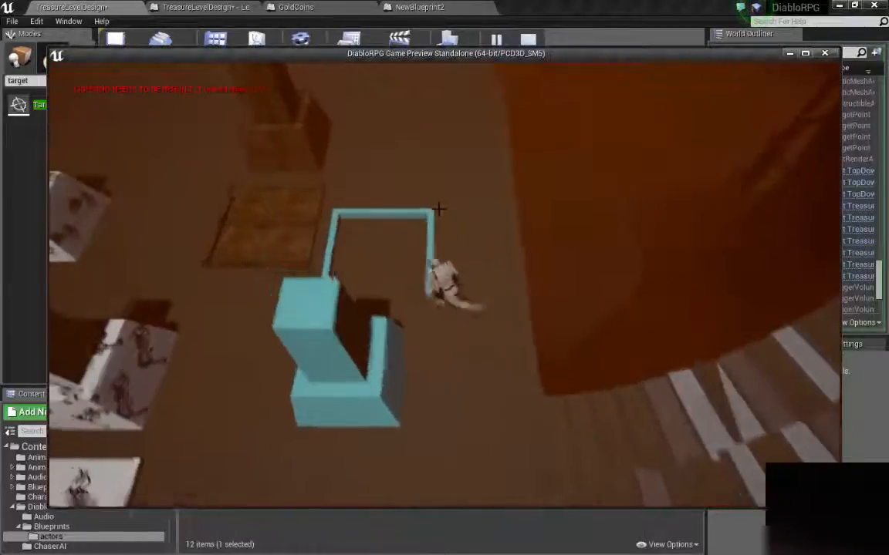
pyautogui.press('a')
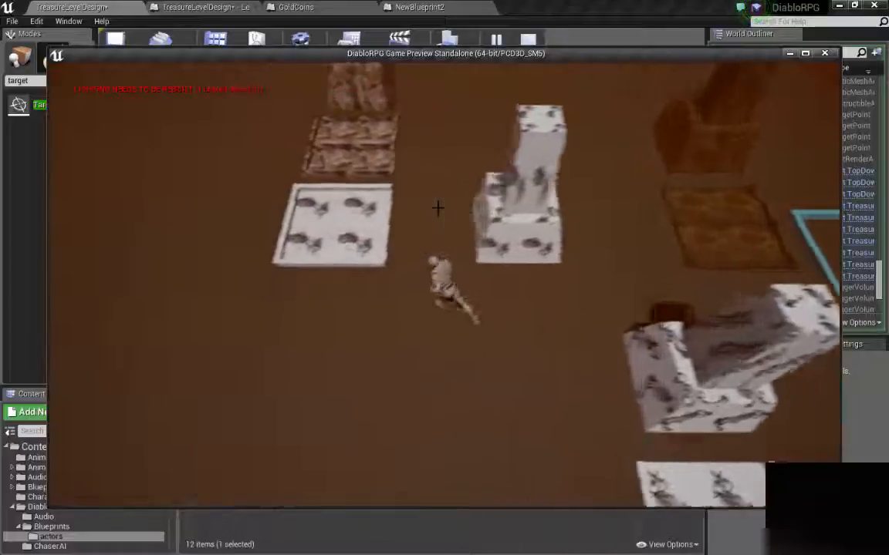
pyautogui.press('a')
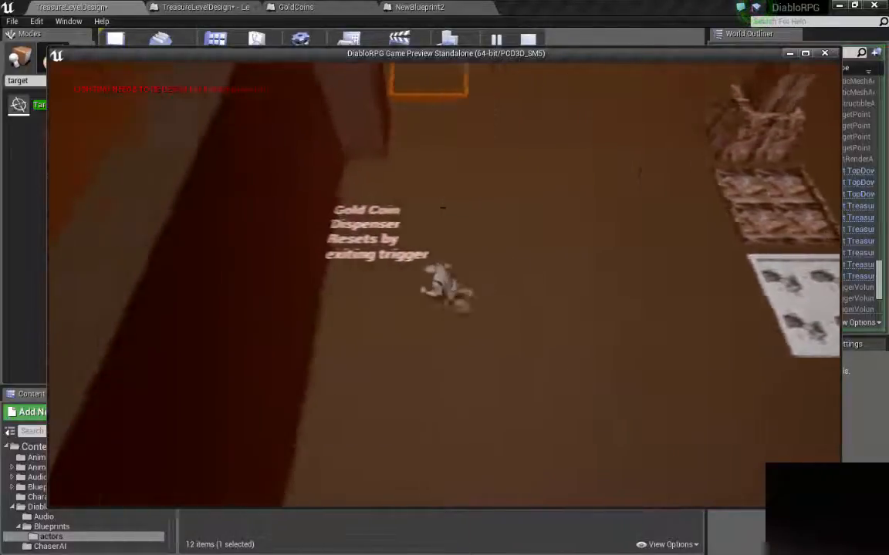
pyautogui.press('a')
pyautogui.press('w')
pyautogui.press('d')
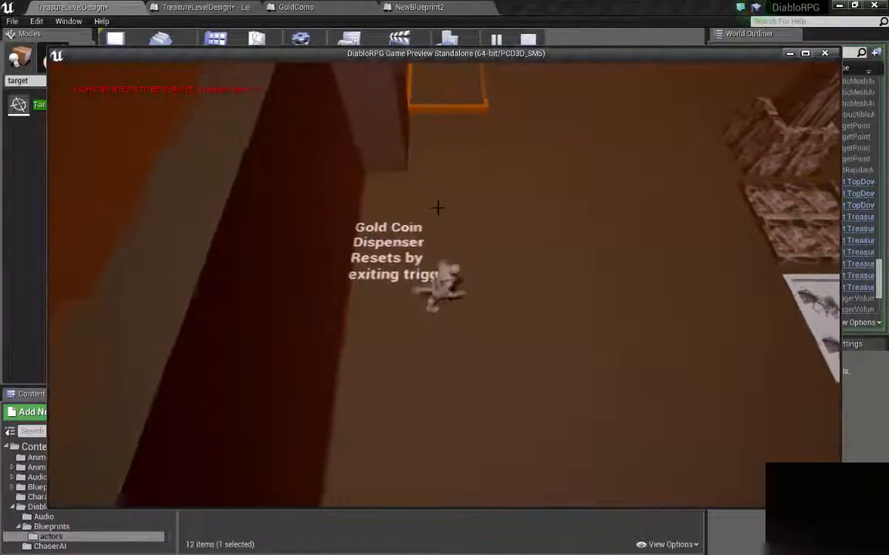
# Step: Move the character in and out of the Gold Coin Dispenser trigger to check coin spawning, and end the play session
pyautogui.press('w')
pyautogui.press('a')
pyautogui.press('s')
pyautogui.press('d')
pyautogui.press('w')
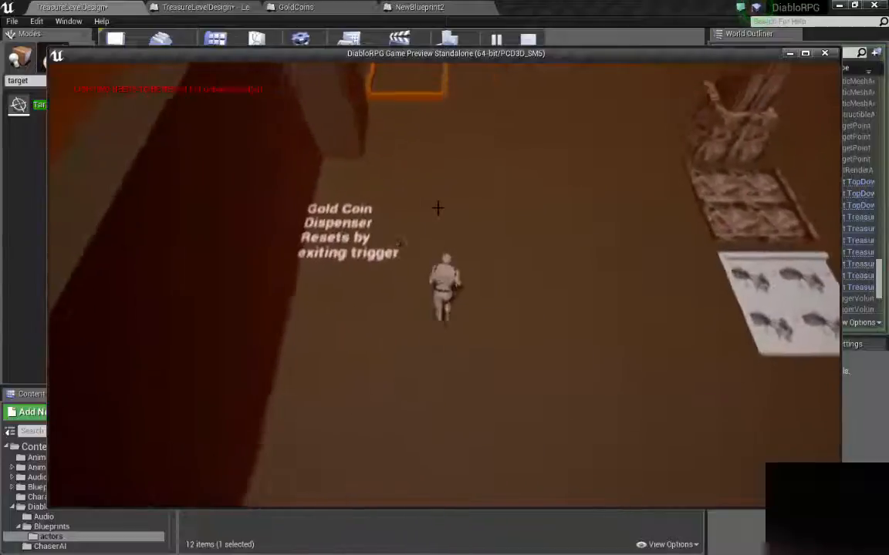
pyautogui.press('a')
pyautogui.press('d')
pyautogui.press('s')
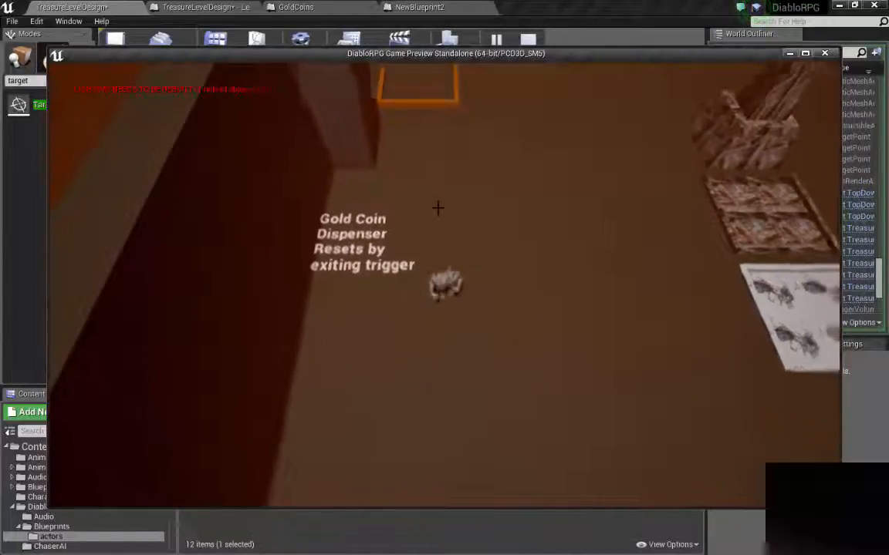
pyautogui.press('a')
pyautogui.press('w')
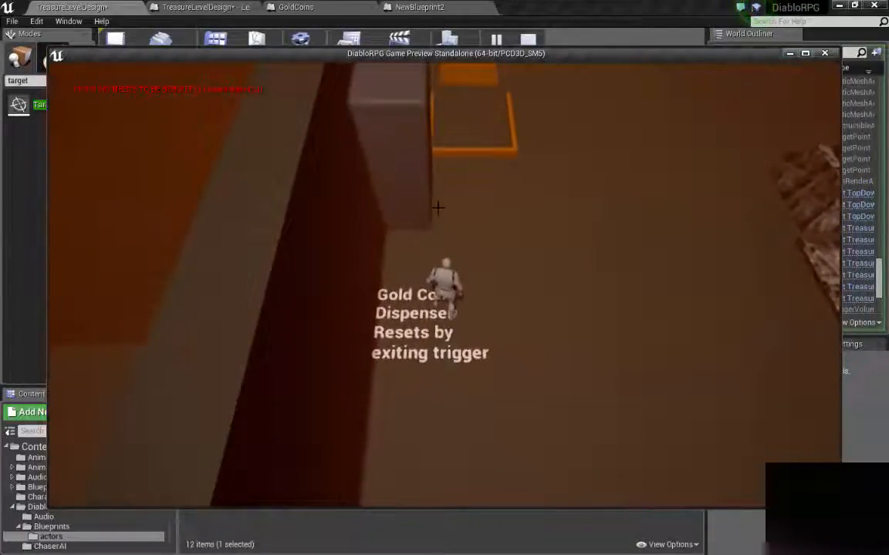
pyautogui.press('d')
pyautogui.press('a')
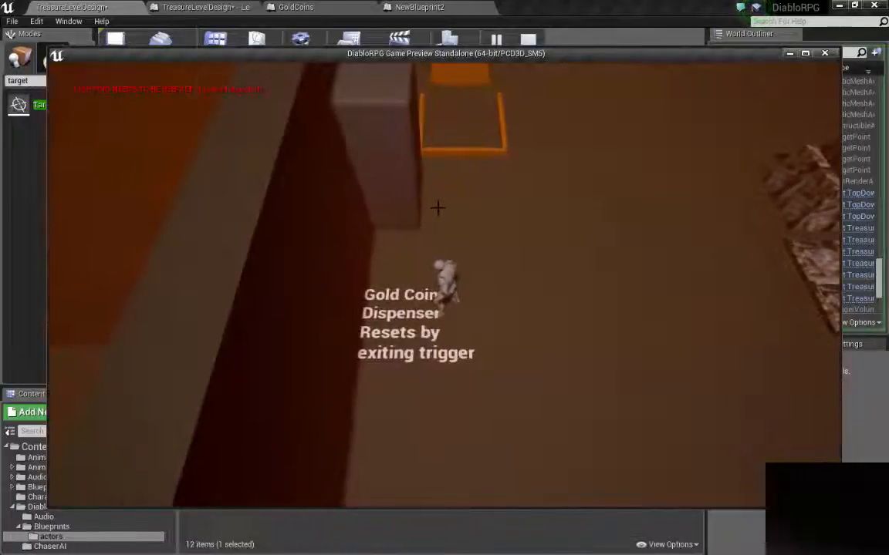
pyautogui.press('s')
pyautogui.press('Escape')
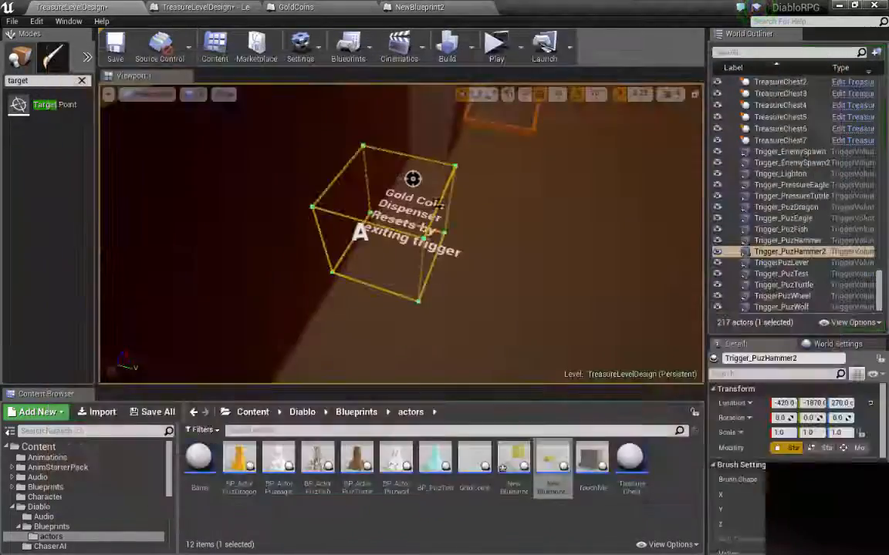
# Step: Set the goldcoin component's scale to 0.1 on X, Y and Z in NewBlueprint2, and compile and save the blueprint
pyautogui.click(418, 7)
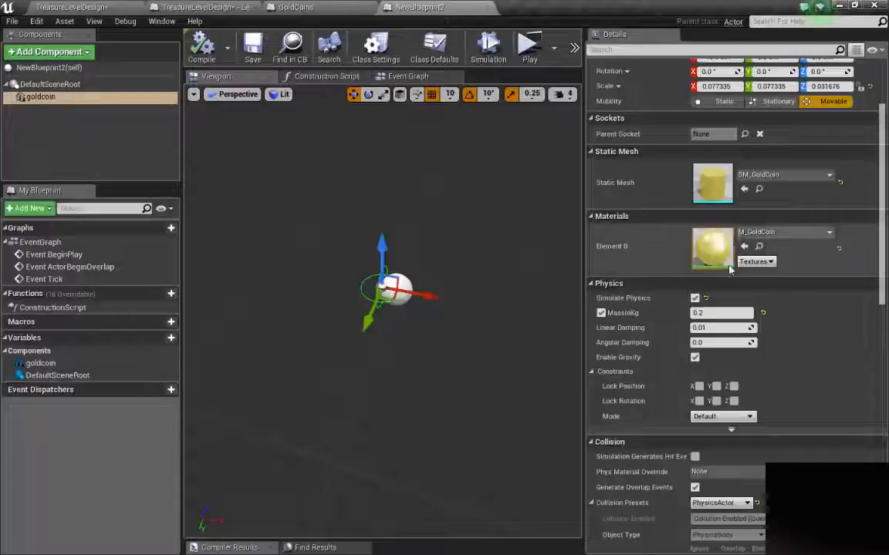
pyautogui.scroll(3, 729, 269)
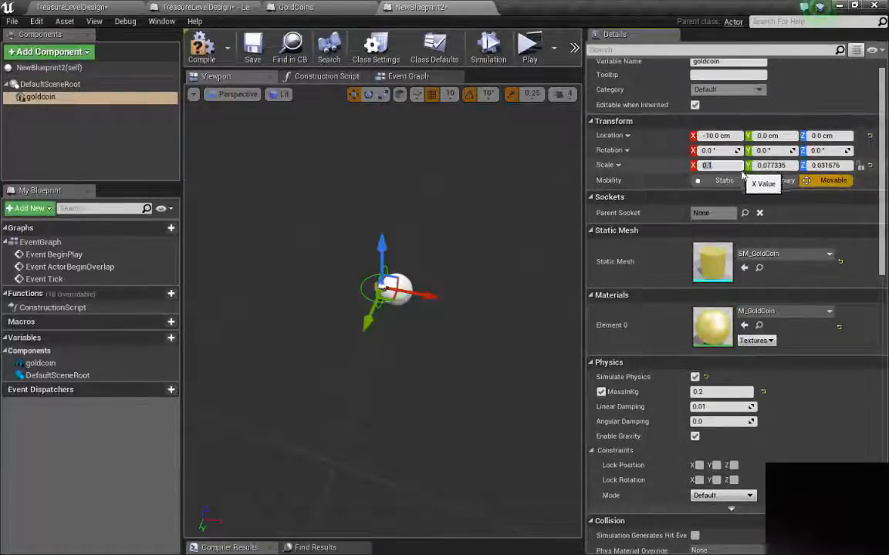
pyautogui.click(789, 165)
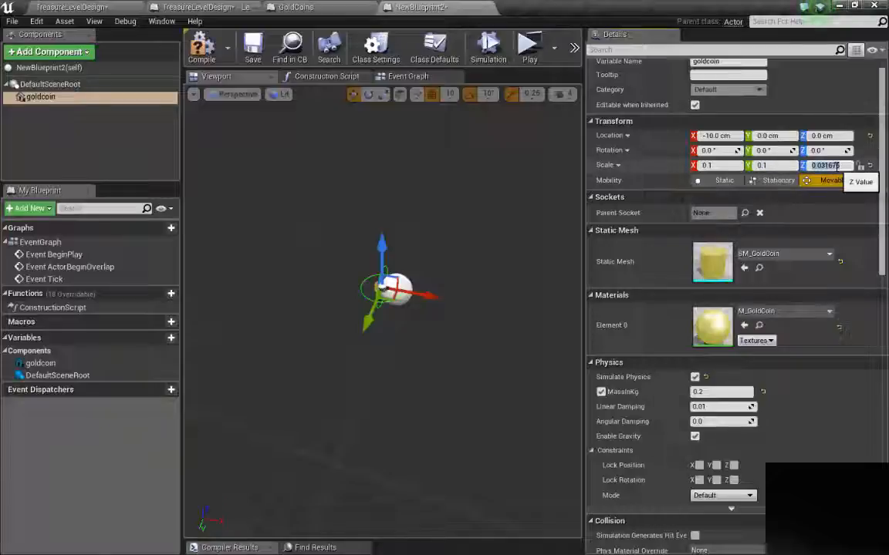
pyautogui.moveTo(463, 339); pyautogui.dragTo(472, 344, button='right')
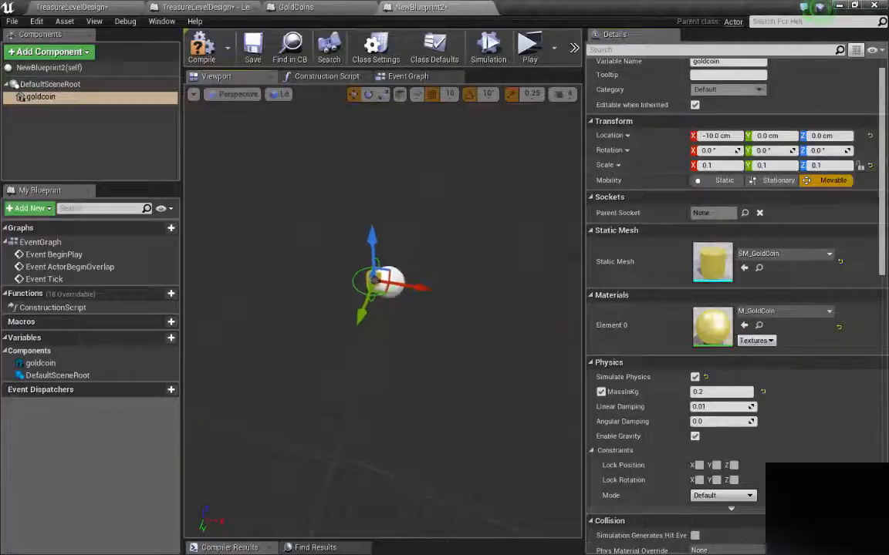
pyautogui.scroll(5, 421, 270)
pyautogui.scroll(-5, 420, 270)
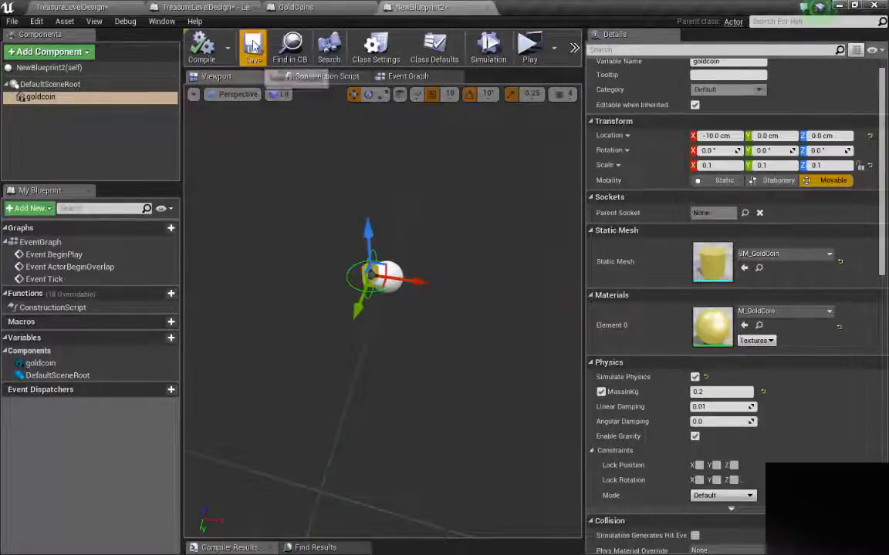
# Step: Play the level again and run the character to the Gold Coin Dispenser to test the rescaled coin
pyautogui.click(94, 9)
pyautogui.click(496, 47)
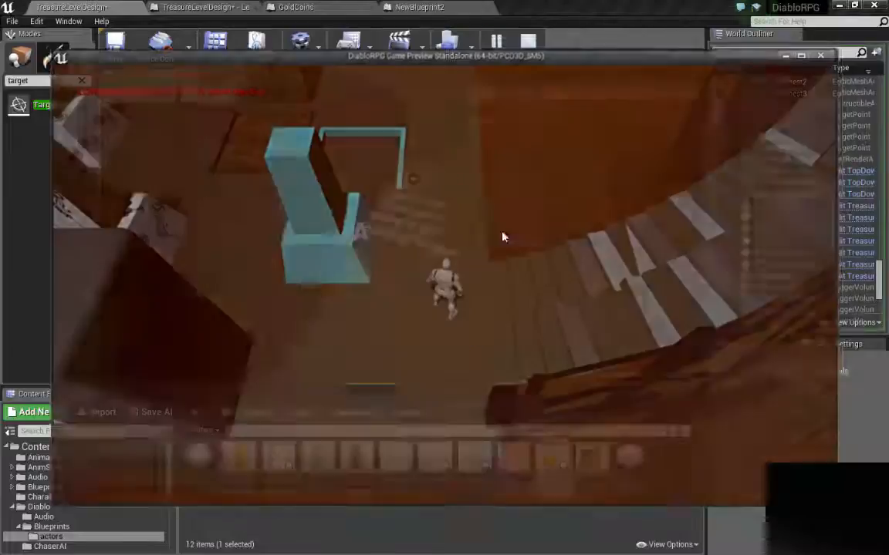
pyautogui.press('a')
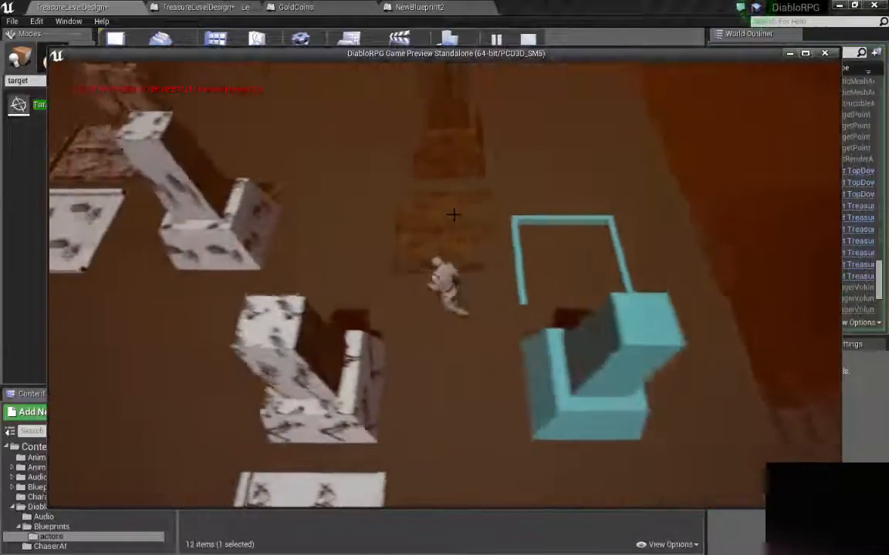
pyautogui.press('a')
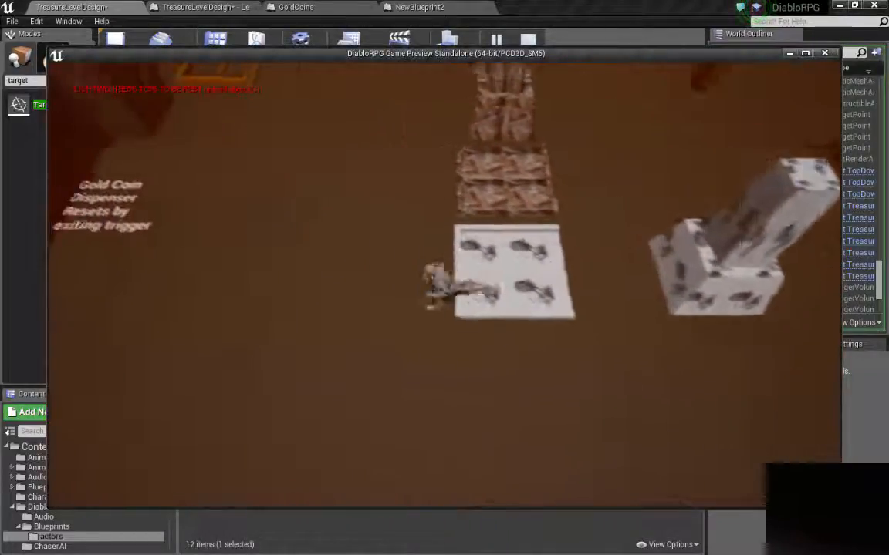
pyautogui.press('a')
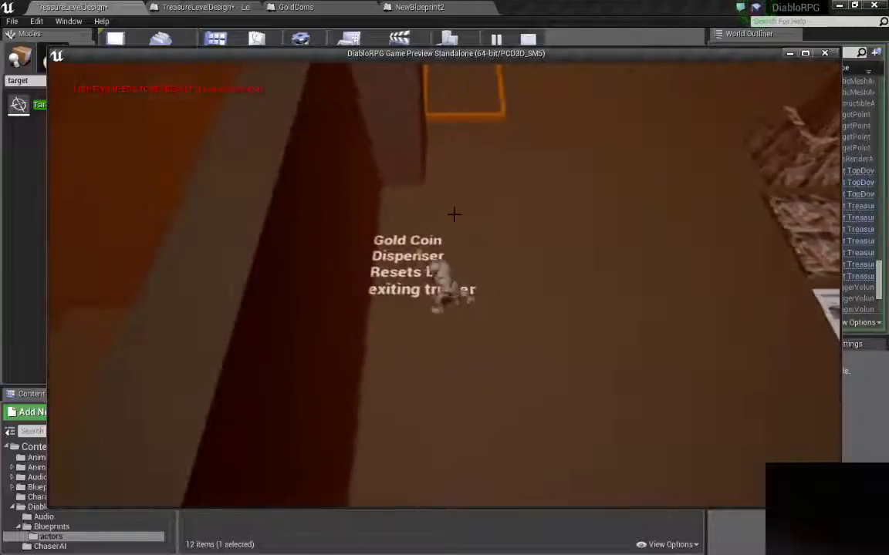
# Step: Repeatedly leave and re-enter the dispenser trigger with the character to test spawning of the resized coins, and stop playing
pyautogui.press('s')
pyautogui.press('d')
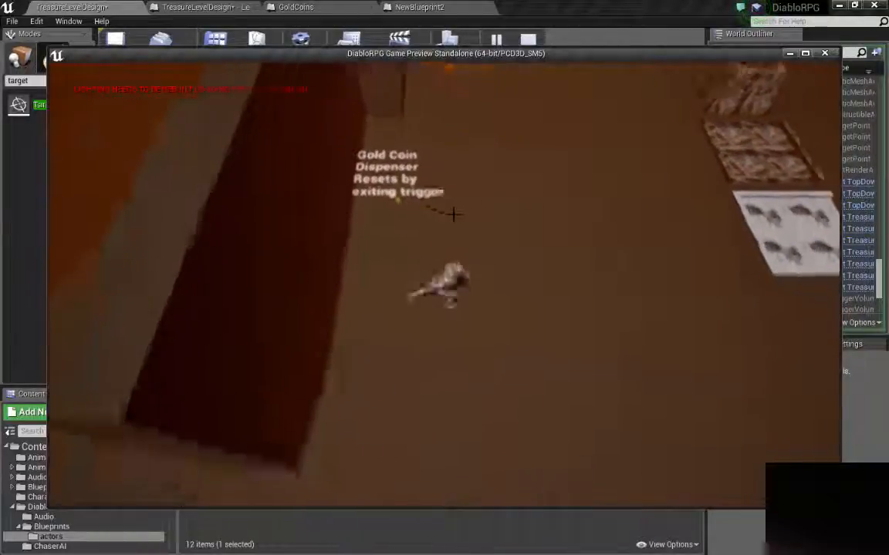
pyautogui.press('w')
pyautogui.press('a')
pyautogui.press('d')
pyautogui.press('s')
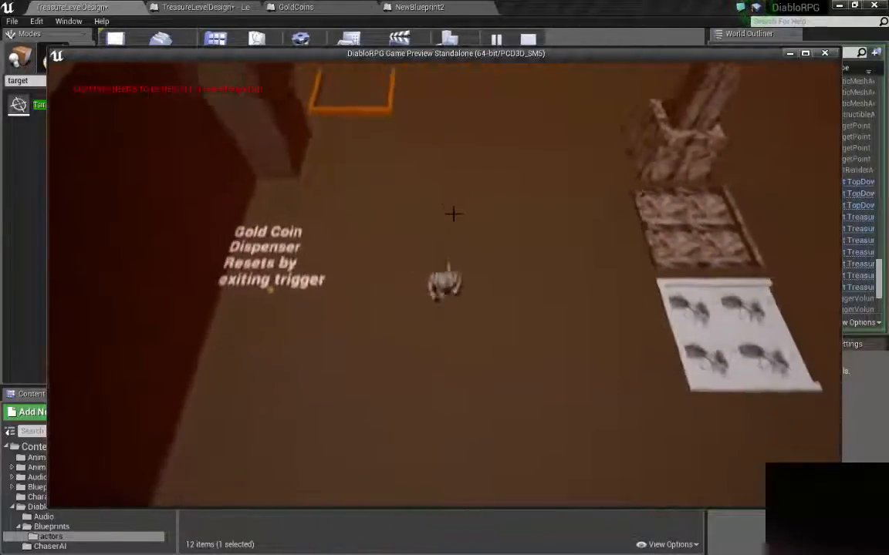
pyautogui.press('a')
pyautogui.press('w')
pyautogui.press('w')
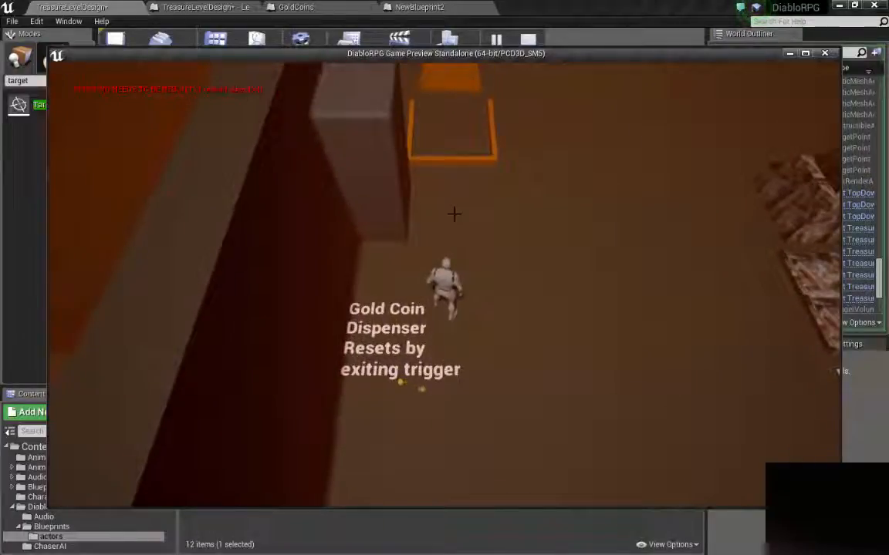
pyautogui.press('d')
pyautogui.press('s')
pyautogui.press('a')
pyautogui.press('w')
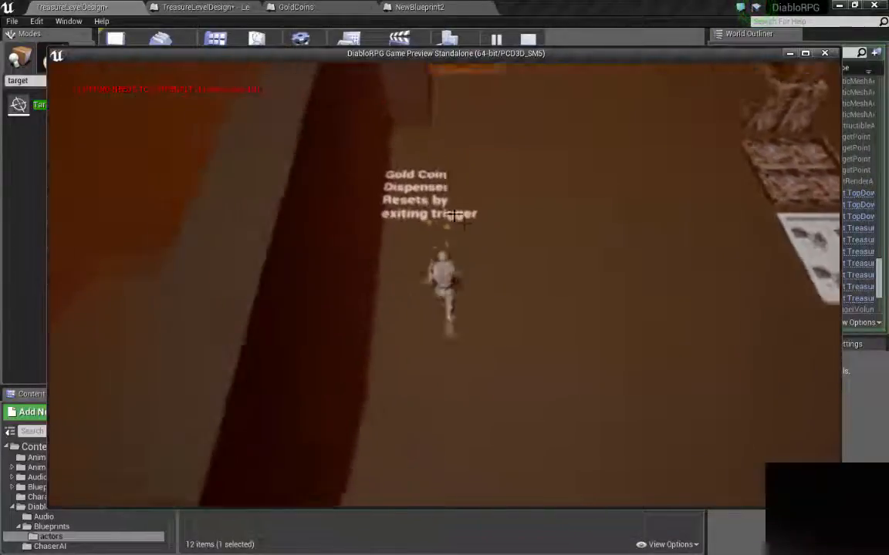
pyautogui.press('d')
pyautogui.press('s')
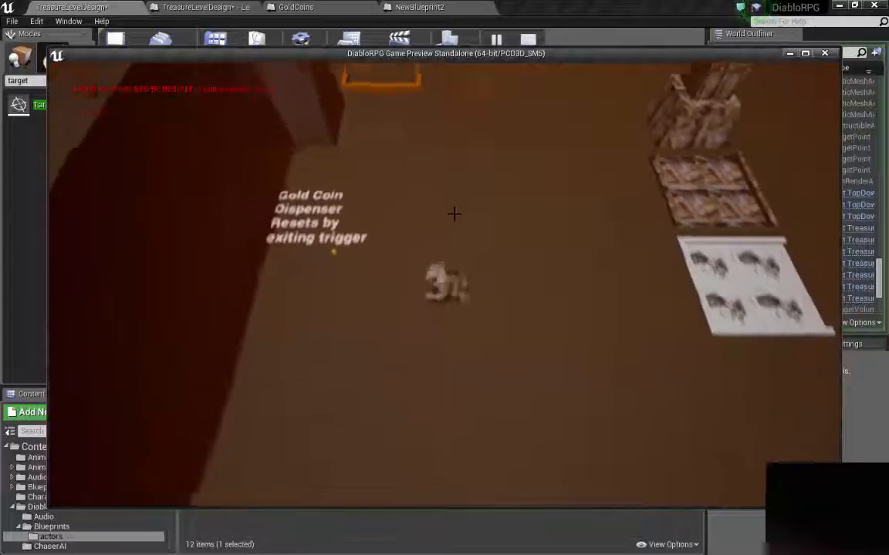
pyautogui.press('a')
pyautogui.press('w')
pyautogui.press('d')
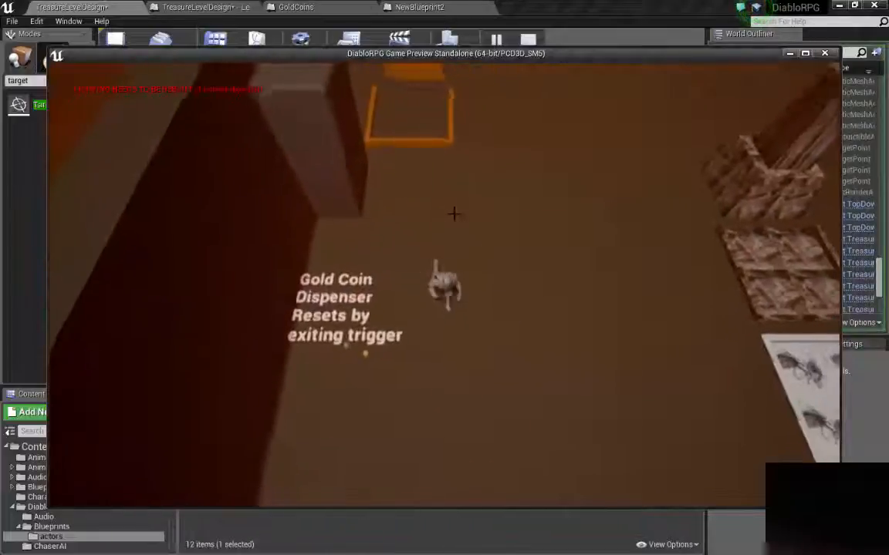
pyautogui.press('s')
pyautogui.press('a')
pyautogui.press('w')
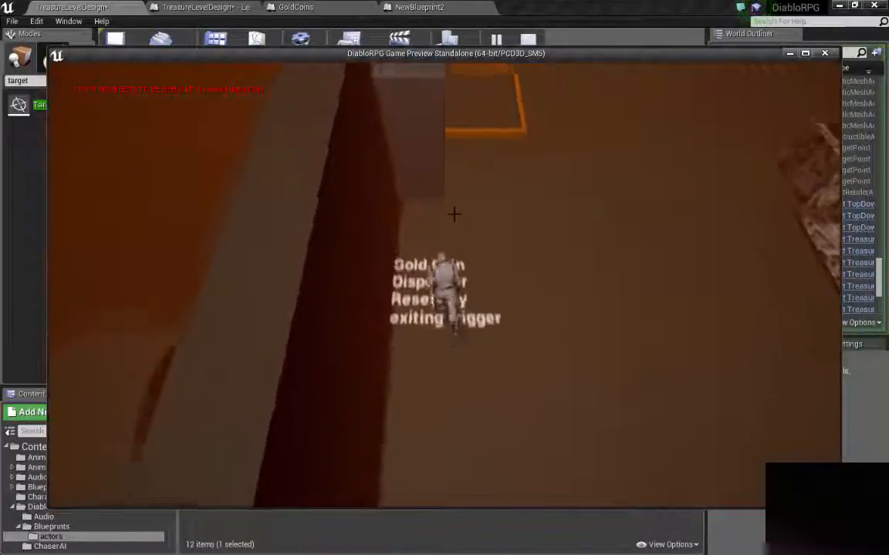
pyautogui.press('d')
pyautogui.press('s')
pyautogui.press('a')
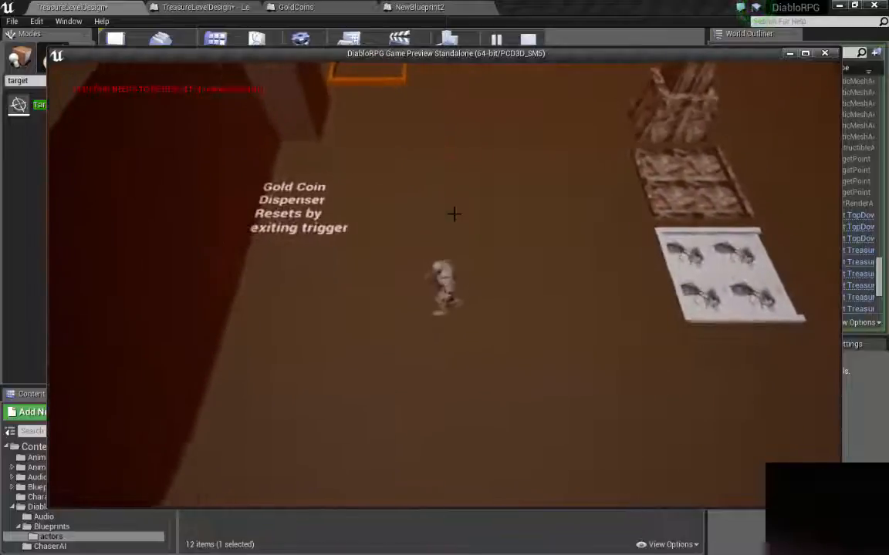
pyautogui.press('a')
pyautogui.press('w')
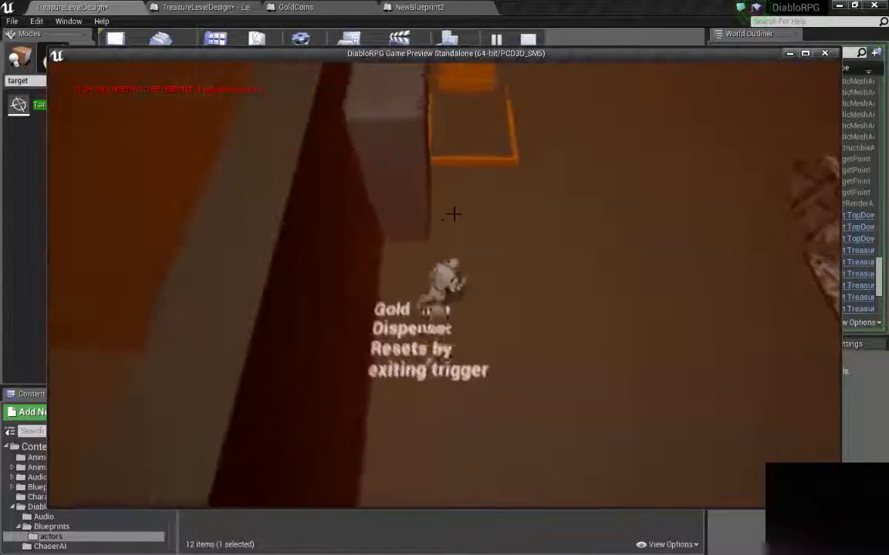
pyautogui.press('d')
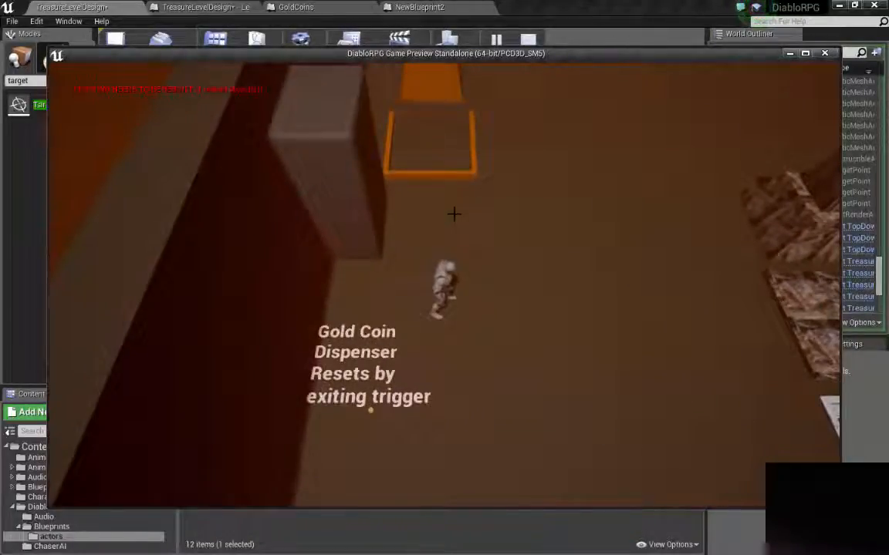
pyautogui.press('Escape')
# Step: Duplicate the goldcoin component in NewBlueprint2 and name the copy goldcoin2
pyautogui.click(420, 7)
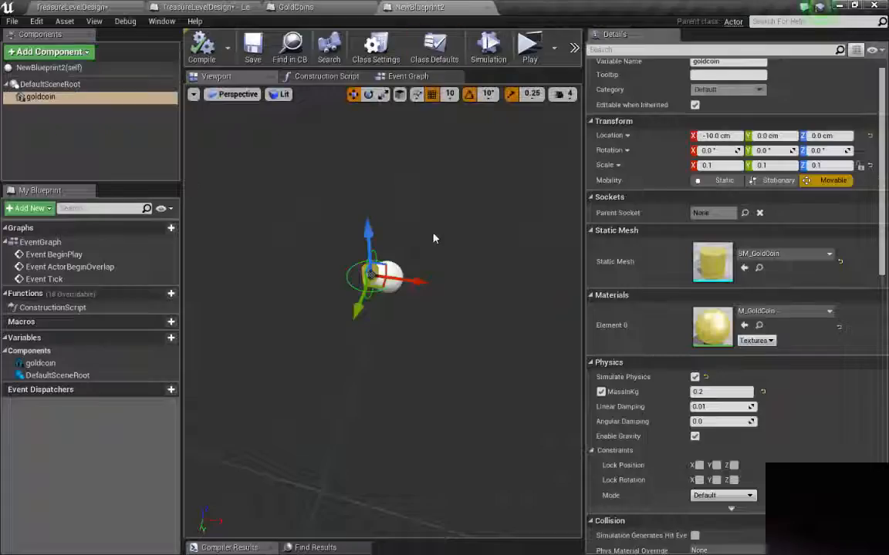
pyautogui.moveTo(433, 235)
pyautogui.mouseDown()
pyautogui.moveTo(432, 246)
pyautogui.moveTo(435, 219)
pyautogui.mouseUp()
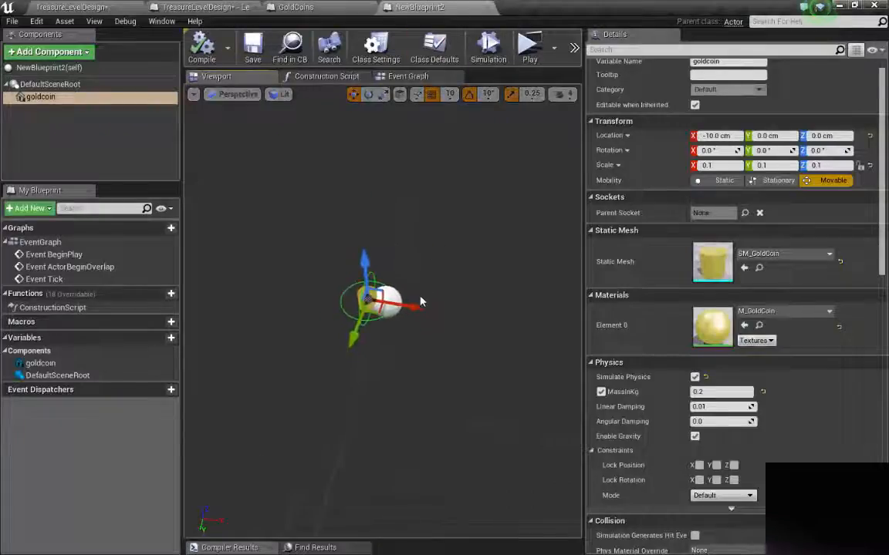
pyautogui.rightClick(44, 97)
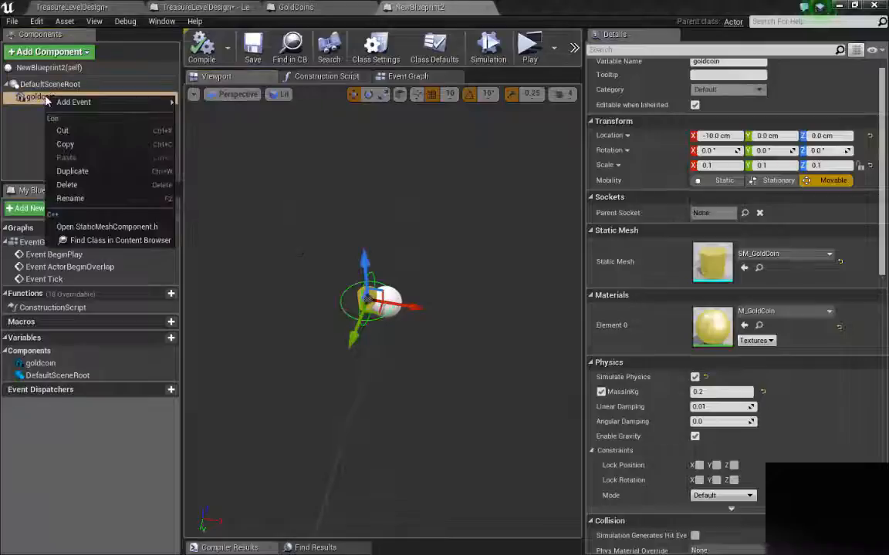
pyautogui.click(66, 170)
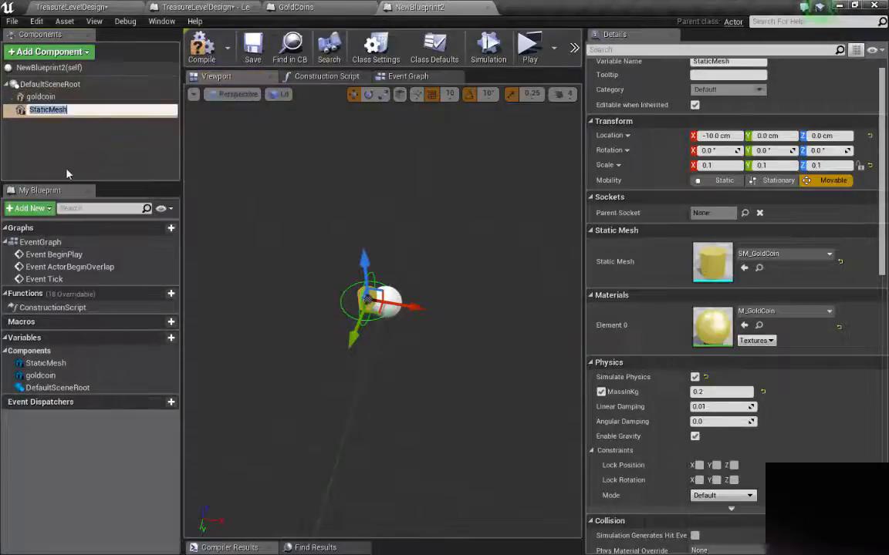
pyautogui.write('gold')
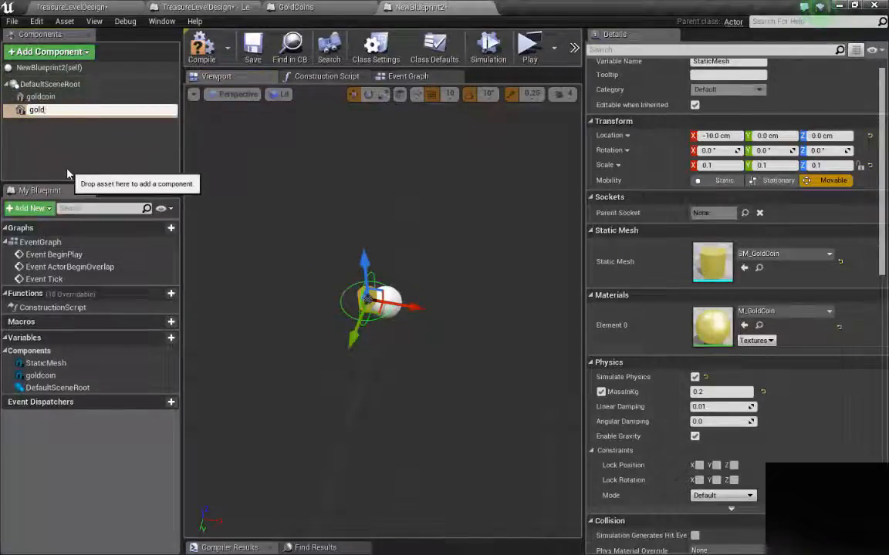
pyautogui.write('coin2')
pyautogui.press('Return')
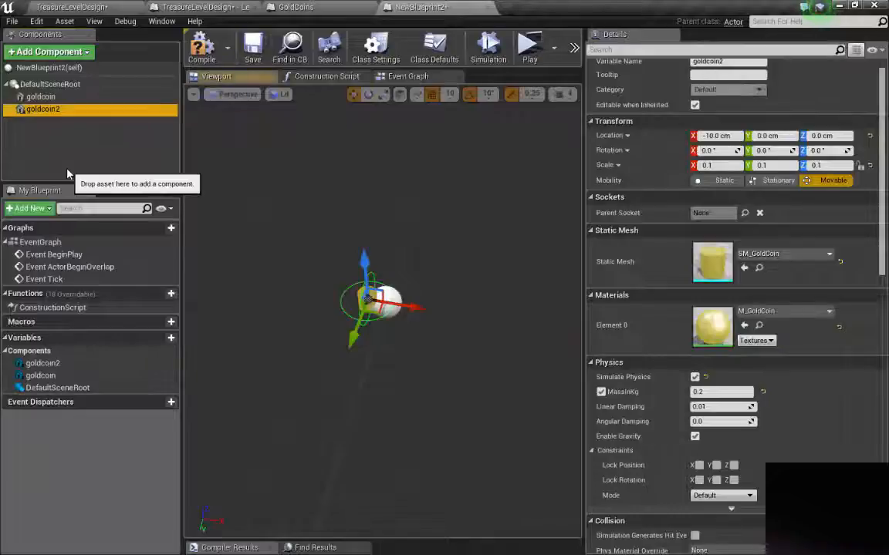
# Step: Move goldcoin2 to X 20, Y 0, Z 30 cm and rotate it freehand to about -41°, 19°, -7°
pyautogui.moveTo(411, 310); pyautogui.dragTo(472, 328)
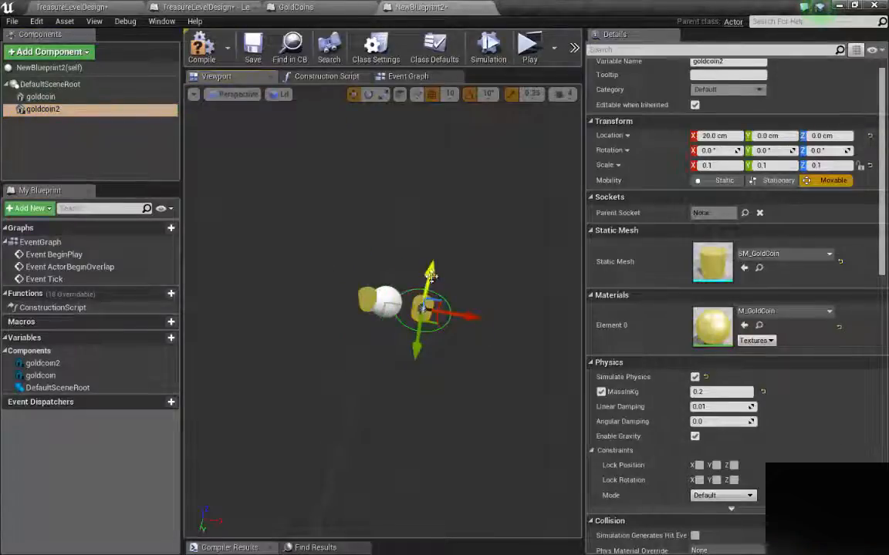
pyautogui.moveTo(430, 276); pyautogui.dragTo(444, 233)
pyautogui.press('e')
pyautogui.keyDown('alt'); pyautogui.moveTo(470, 291); pyautogui.dragTo(539, 287); pyautogui.keyUp('alt')
pyautogui.moveTo(466, 191); pyautogui.dragTo(323, 239)
# Step: Duplicate the goldcoin2 component and name the copy goldcoin3
pyautogui.rightClick(54, 108)
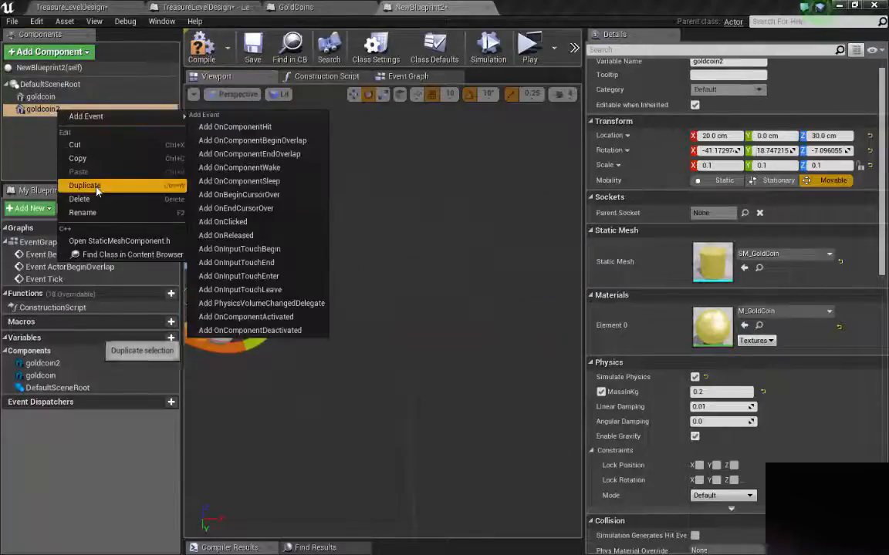
pyautogui.click(86, 169)
pyautogui.press('Return')
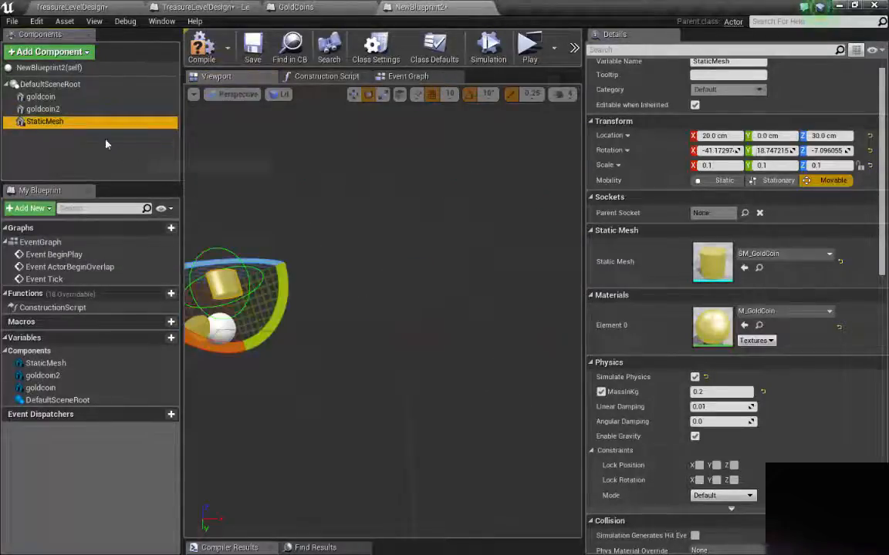
pyautogui.click(61, 124)
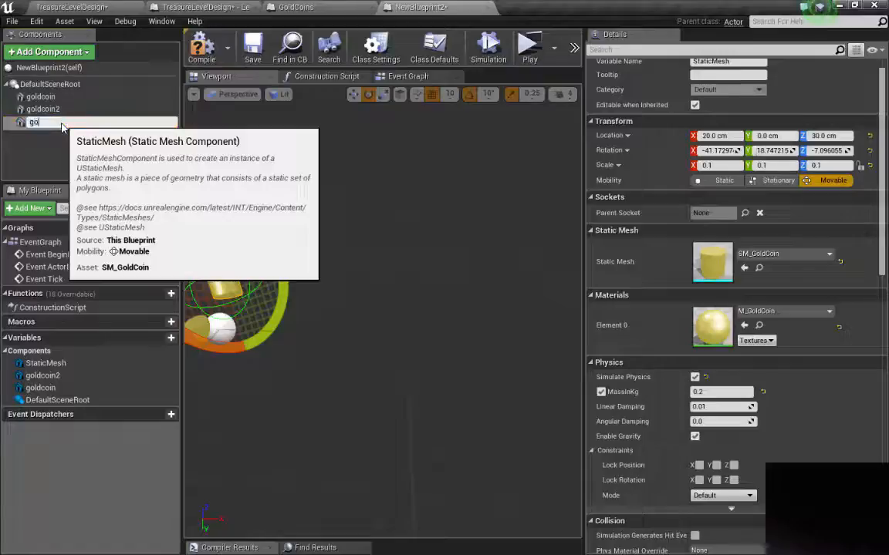
pyautogui.write('goldcoin')
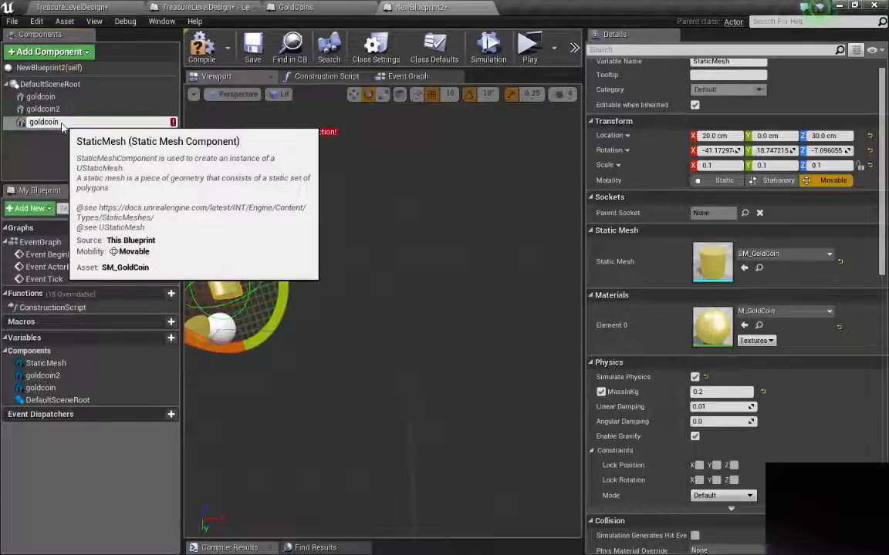
pyautogui.write('3')
pyautogui.press('Return')
# Step: Move goldcoin3 away from the other coins to about X -68, Y -16, Z 33 cm
pyautogui.moveTo(315, 140); pyautogui.dragTo(269, 194, button='right')
pyautogui.scroll(3, 371, 239)
pyautogui.moveTo(339, 224); pyautogui.dragTo(313, 255, button='right')
pyautogui.scroll(-8, 373, 236)
pyautogui.press('w')
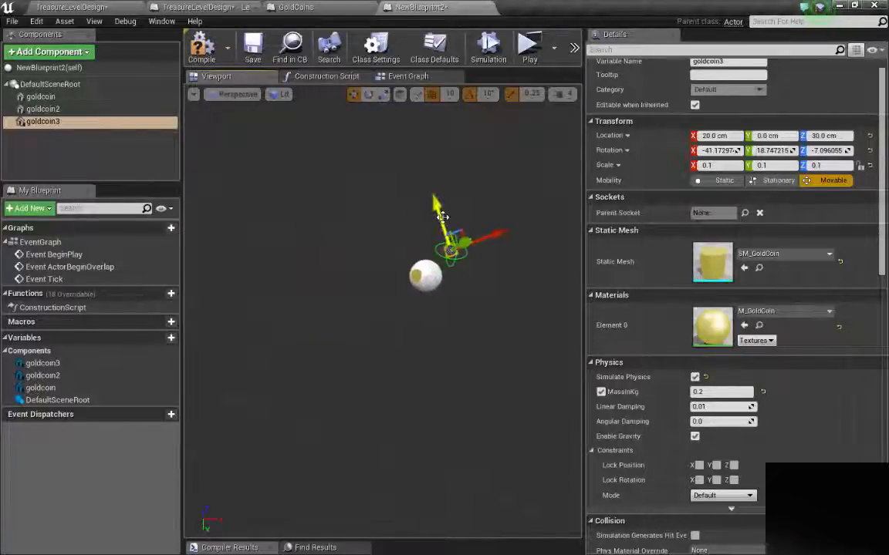
pyautogui.moveTo(442, 216); pyautogui.dragTo(425, 175)
pyautogui.moveTo(477, 195); pyautogui.dragTo(397, 222)
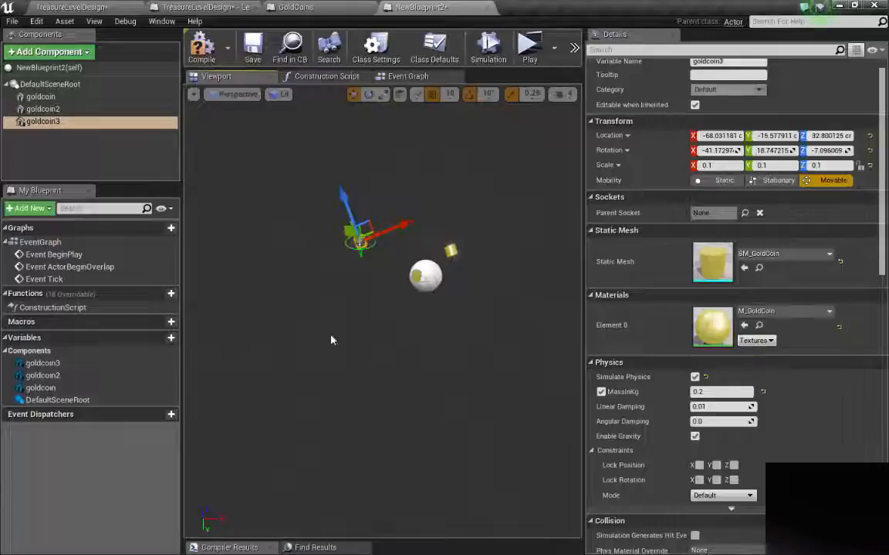
# Step: Rotate goldcoin3 freehand to about -11° on X, 9° on Y and -5° on Z
pyautogui.moveTo(332, 340); pyautogui.dragTo(357, 247, button='right')
pyautogui.press('e')
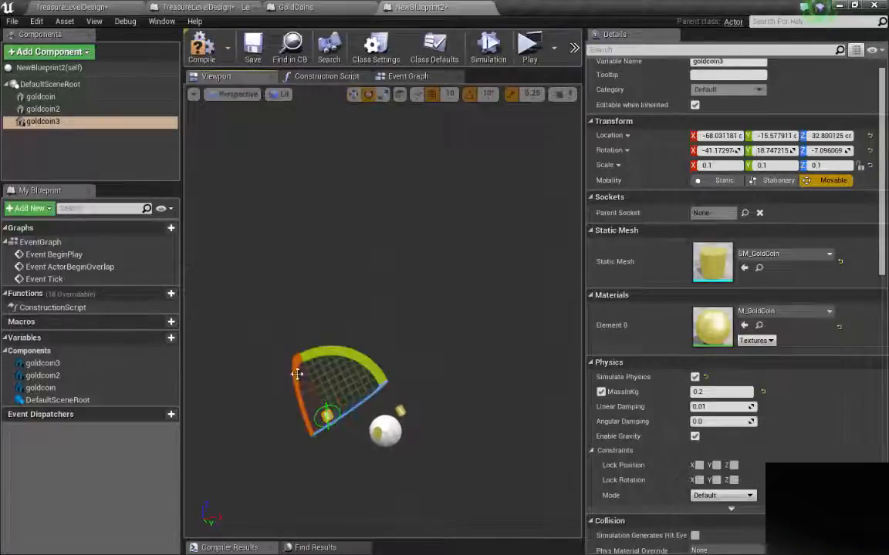
pyautogui.moveTo(296, 374); pyautogui.dragTo(324, 355)
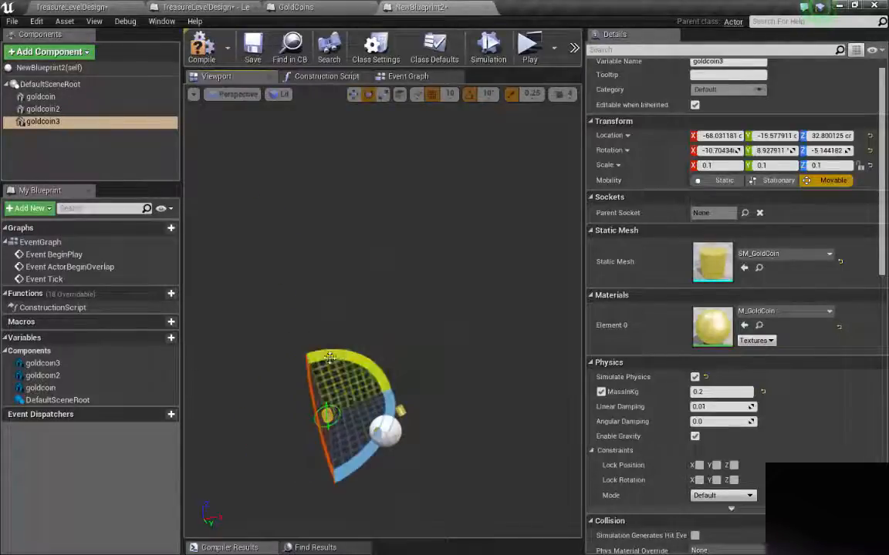
pyautogui.moveTo(329, 357); pyautogui.dragTo(383, 341, button='right')
# Step: Move goldcoin3 closer to the other coins, to about X -48, Y -17, Z 36 cm
pyautogui.press('w')
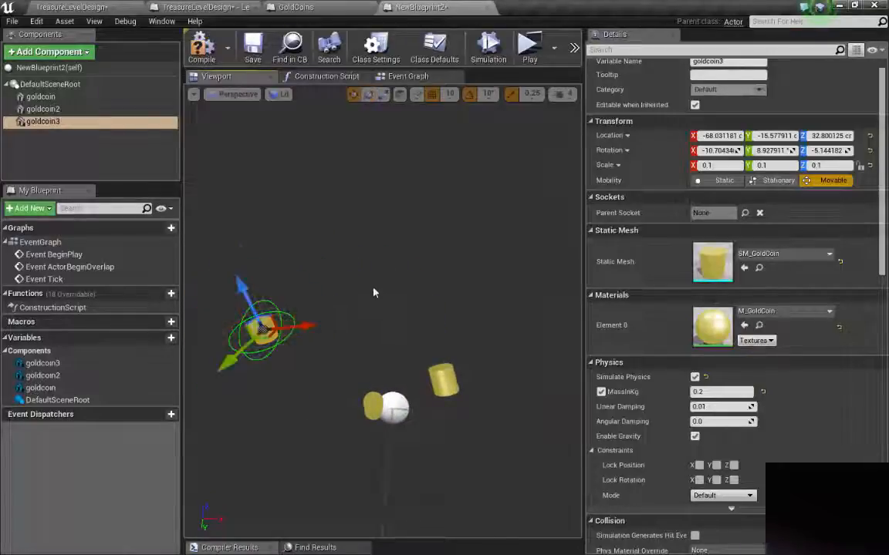
pyautogui.moveTo(373, 292); pyautogui.dragTo(332, 300, button='right')
pyautogui.moveTo(317, 297); pyautogui.dragTo(356, 294)
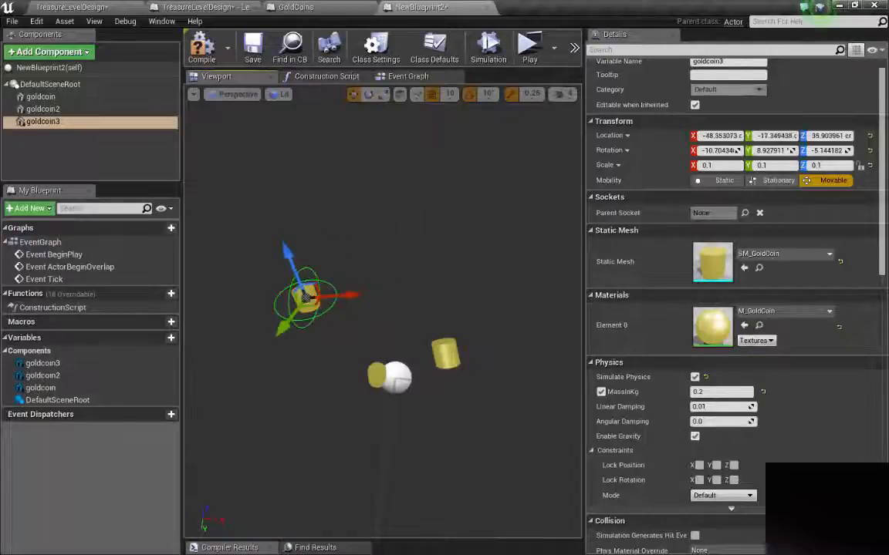
pyautogui.moveTo(432, 299); pyautogui.dragTo(445, 309, button='right')
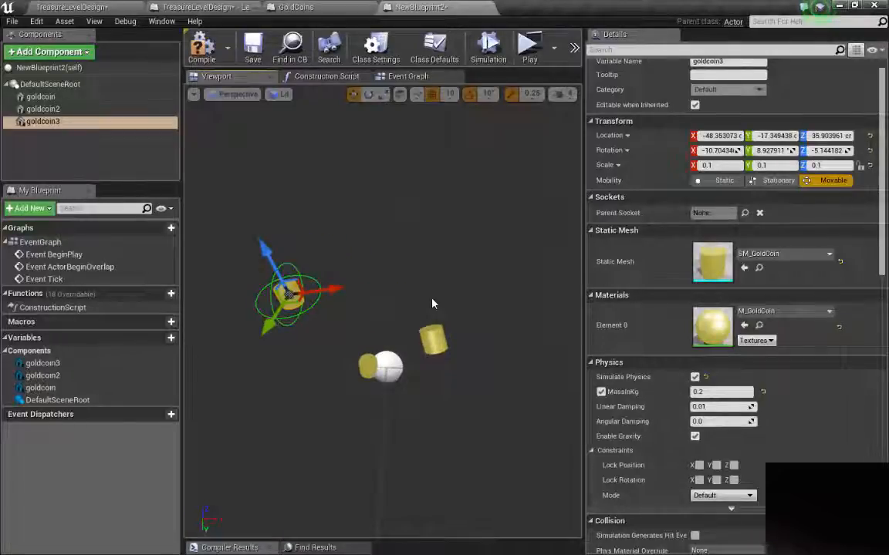
# Step: Set the goldcoin component's collision preset to Custom and its Pawn response to Ignore
pyautogui.click(433, 339)
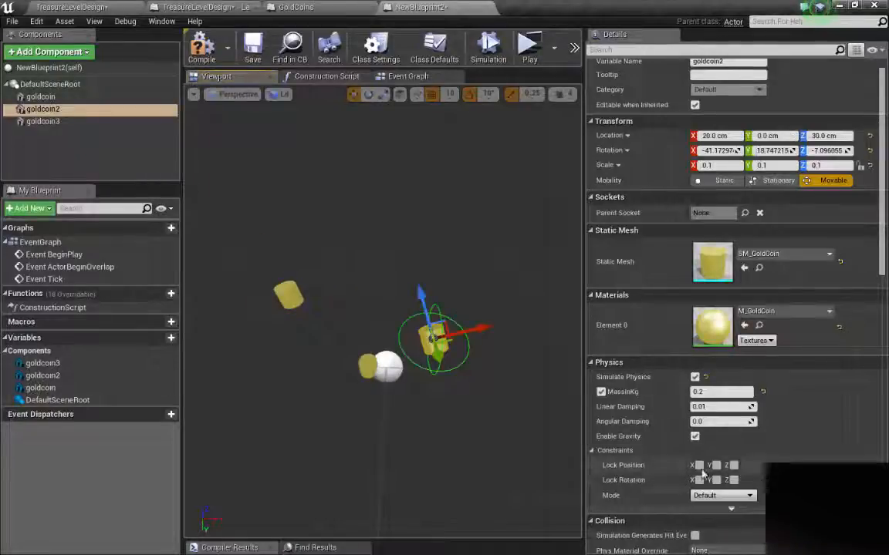
pyautogui.scroll(-5, 717, 436)
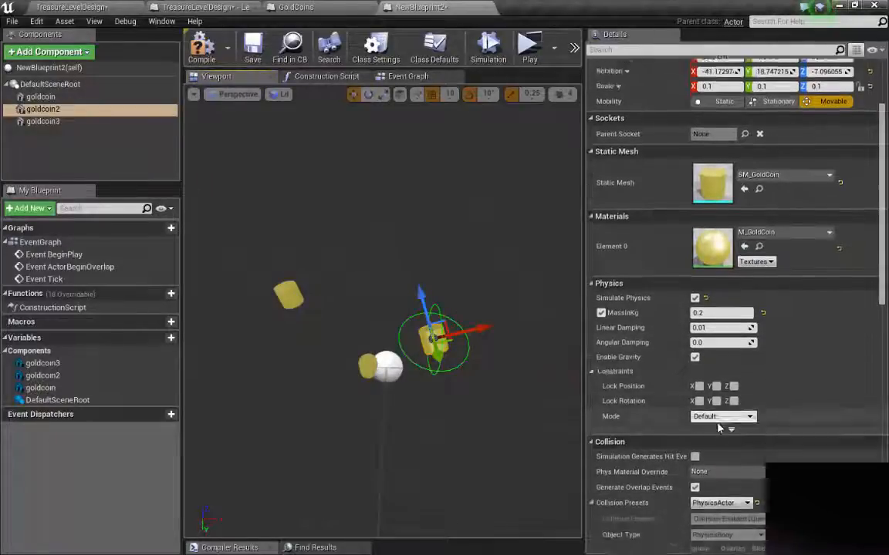
pyautogui.scroll(-3, 718, 429)
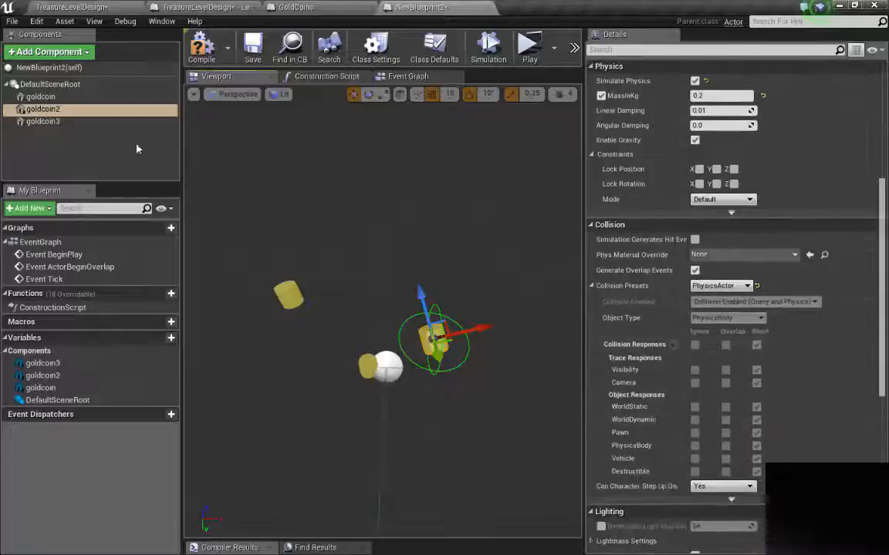
pyautogui.click(41, 97)
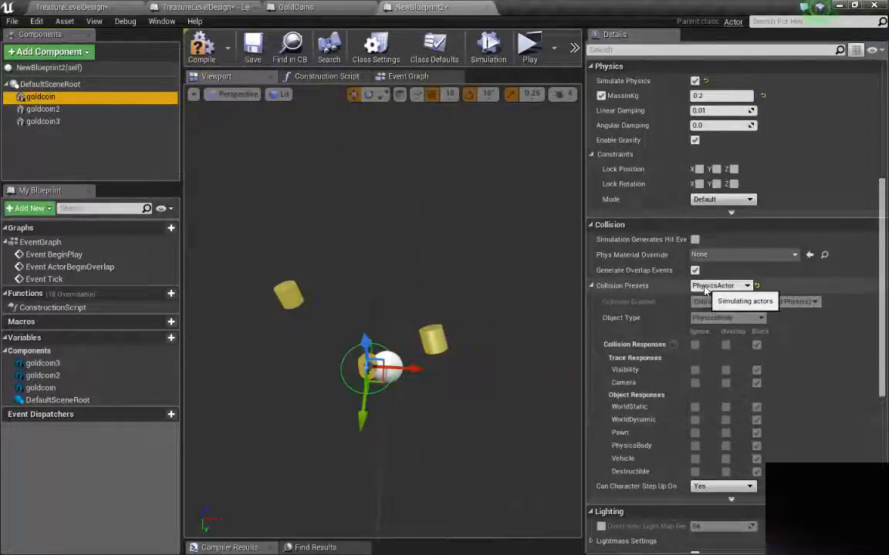
pyautogui.click(705, 287)
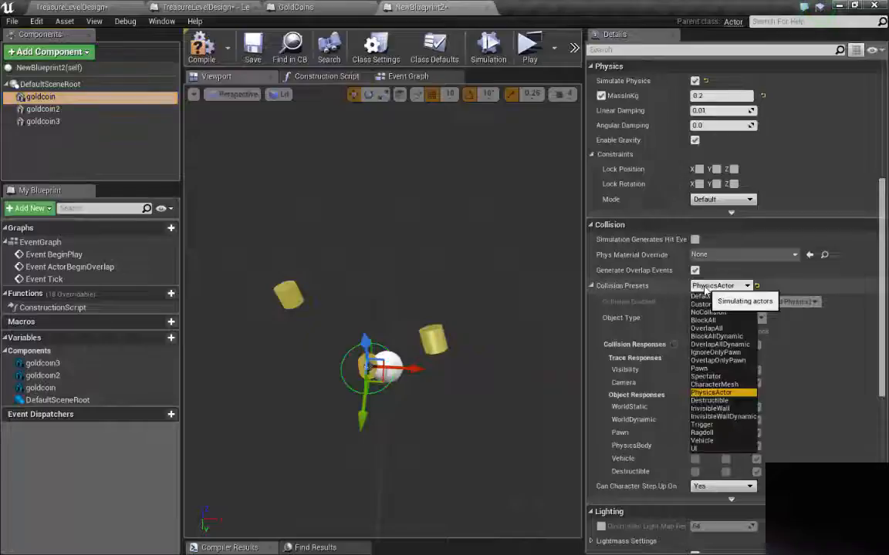
pyautogui.click(705, 305)
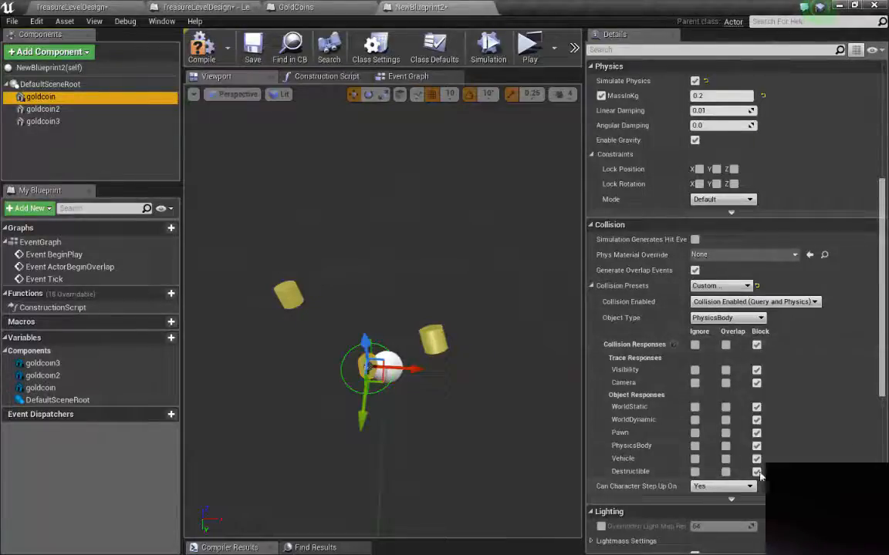
pyautogui.click(694, 433)
# Step: Give goldcoin2 a Custom collision preset and set its Pawn response to Ignore
pyautogui.click(433, 336)
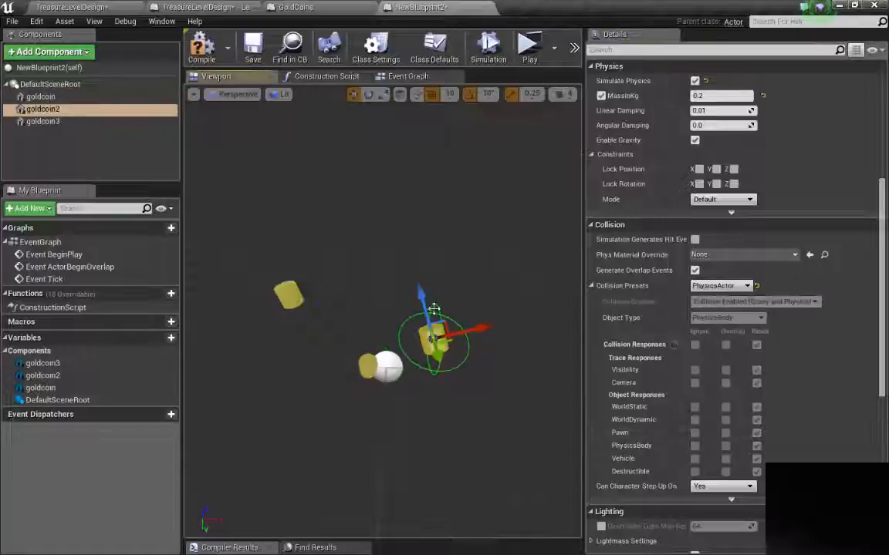
pyautogui.click(715, 305)
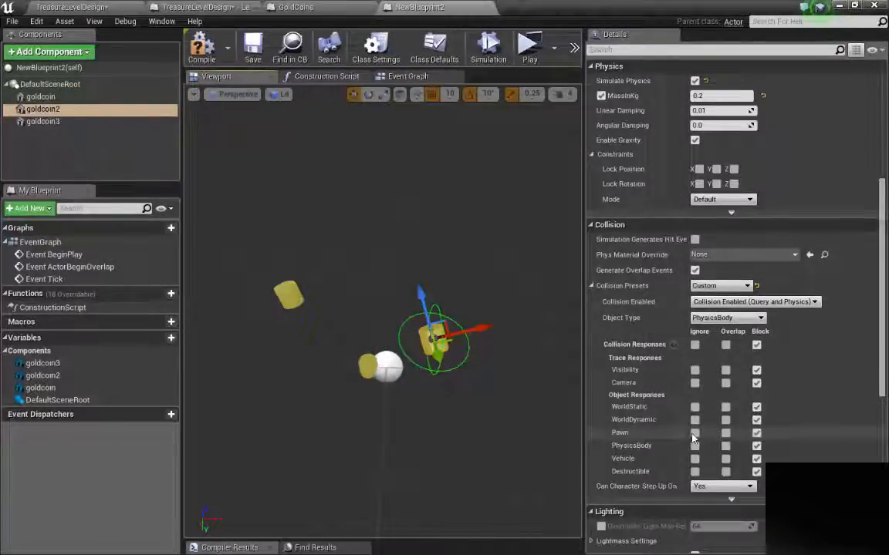
pyautogui.click(694, 433)
# Step: Switch goldcoin3's collision preset to Custom and set its Pawn response to Ignore
pyautogui.click(294, 291)
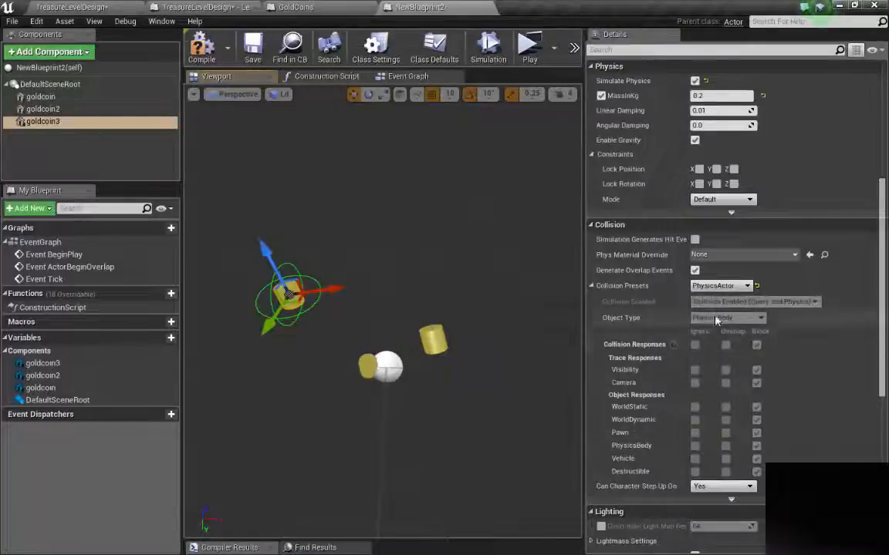
pyautogui.click(722, 286)
pyautogui.click(715, 305)
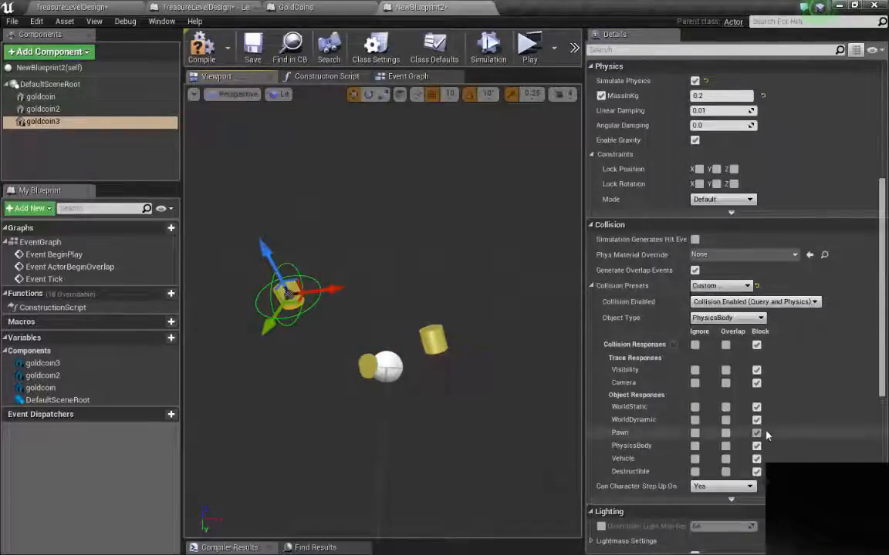
pyautogui.click(694, 433)
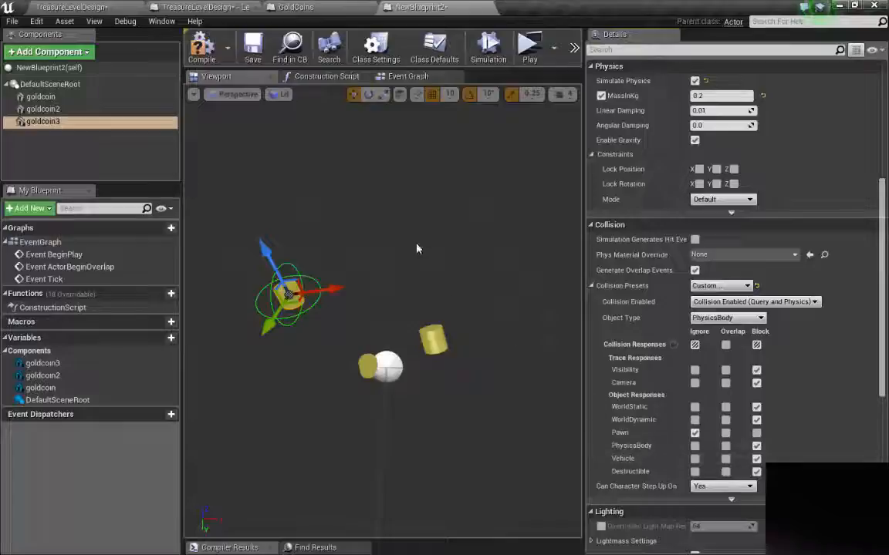
pyautogui.moveTo(417, 249); pyautogui.dragTo(441, 249, button='right')
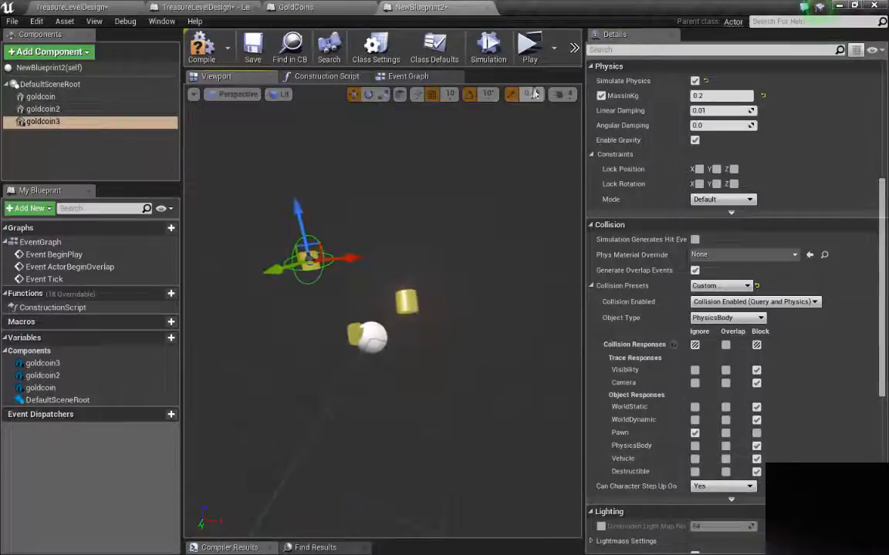
# Step: Play the level and run the character to the Gold Coin Dispenser to test the three-coin blueprint
pyautogui.click(531, 62)
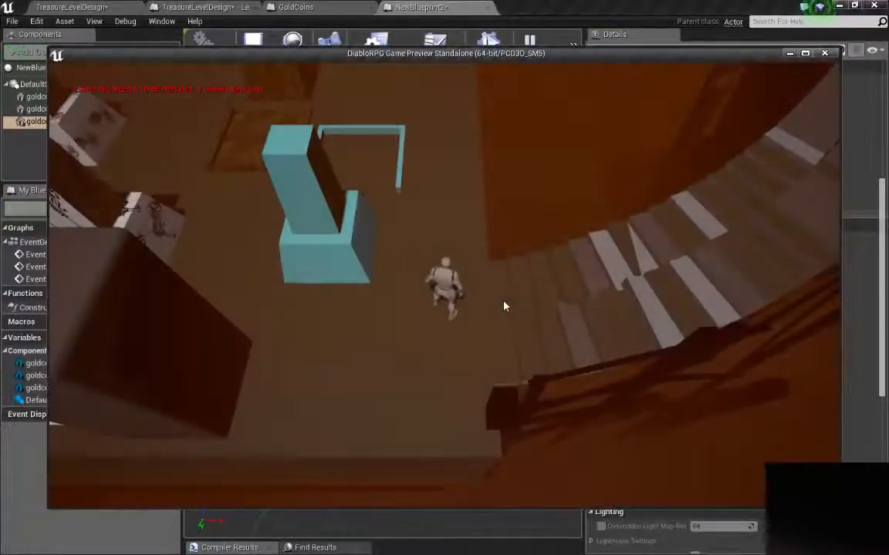
pyautogui.press('a')
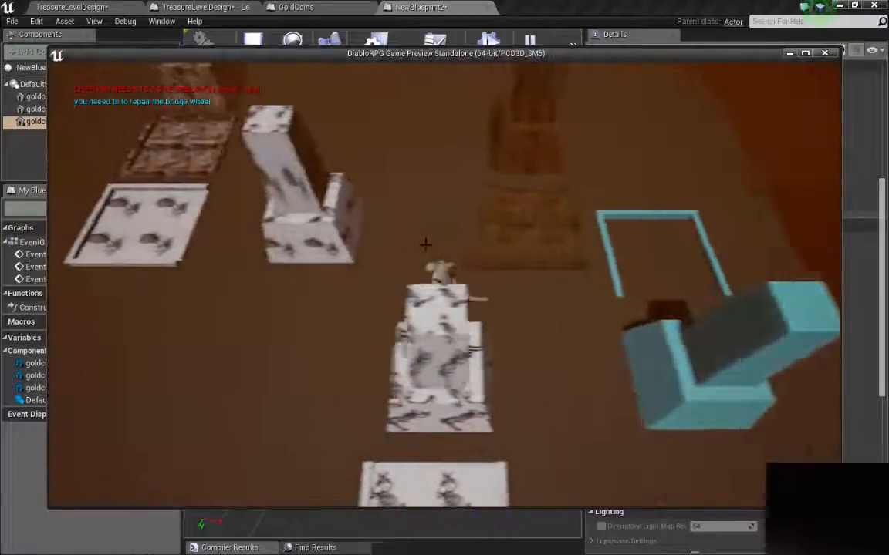
pyautogui.press('a')
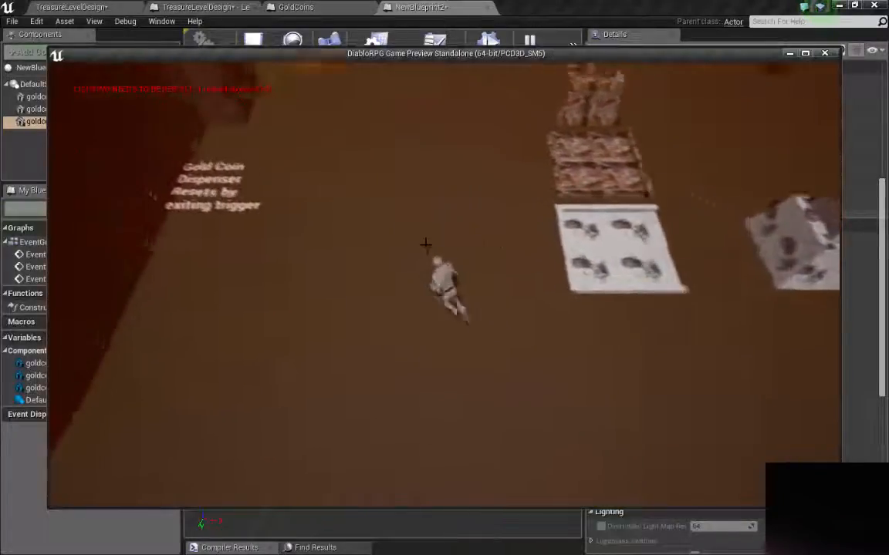
pyautogui.press('w')
pyautogui.press('d')
pyautogui.press('s')
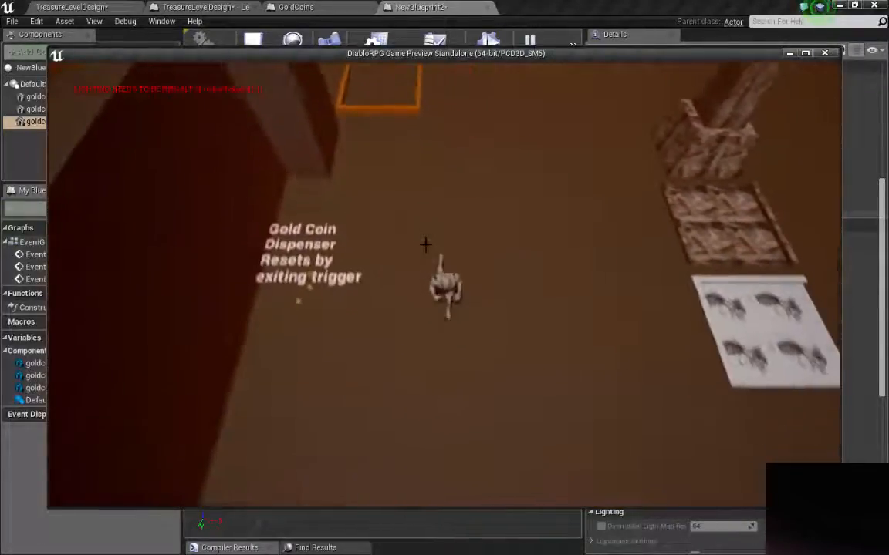
# Step: Repeatedly enter and leave the dispenser trigger to test spawning of the three coins without pawn collision, and stop playing
pyautogui.press('a')
pyautogui.press('w')
pyautogui.press('a')
pyautogui.press('s')
pyautogui.press('d')
pyautogui.press('w')
pyautogui.press('a')
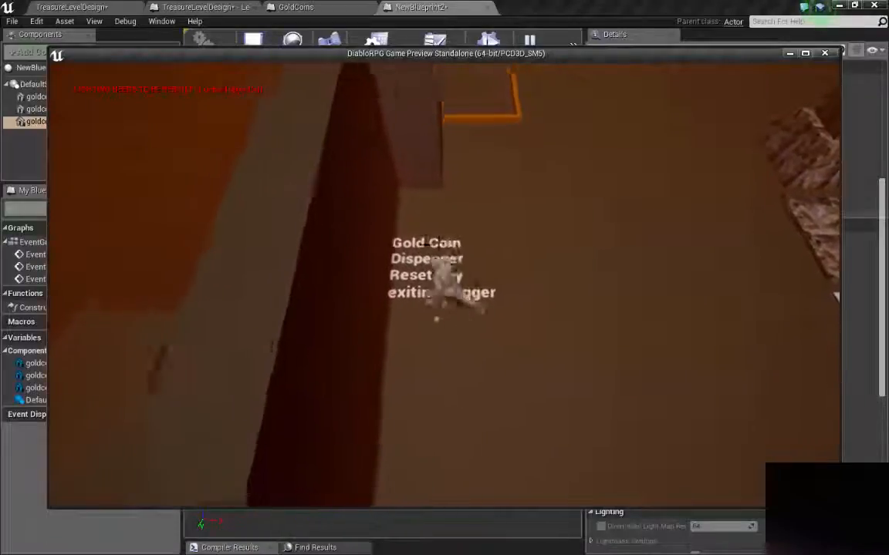
pyautogui.press('s')
pyautogui.press('d')
pyautogui.press('a')
pyautogui.press('w')
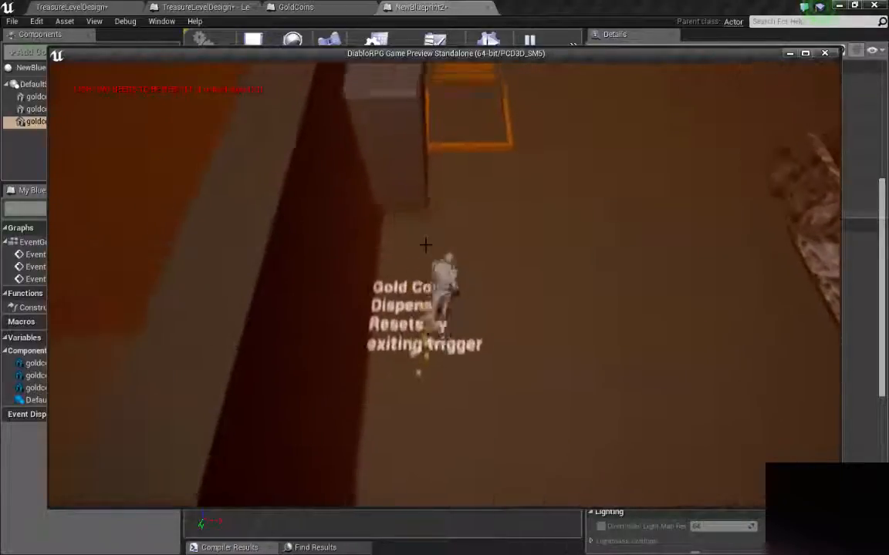
pyautogui.press('d')
pyautogui.press('s')
pyautogui.press('a')
pyautogui.press('w')
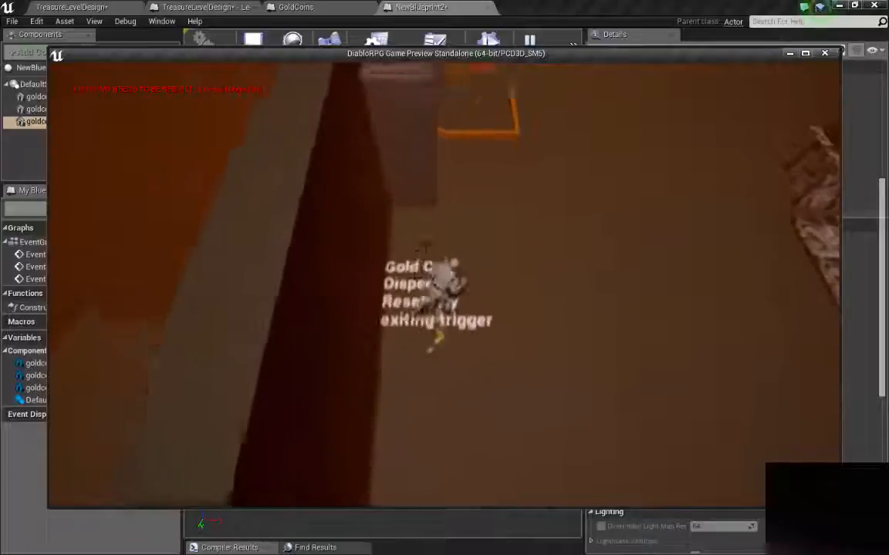
pyautogui.press('d')
pyautogui.press('s')
pyautogui.press('a')
pyautogui.press('w')
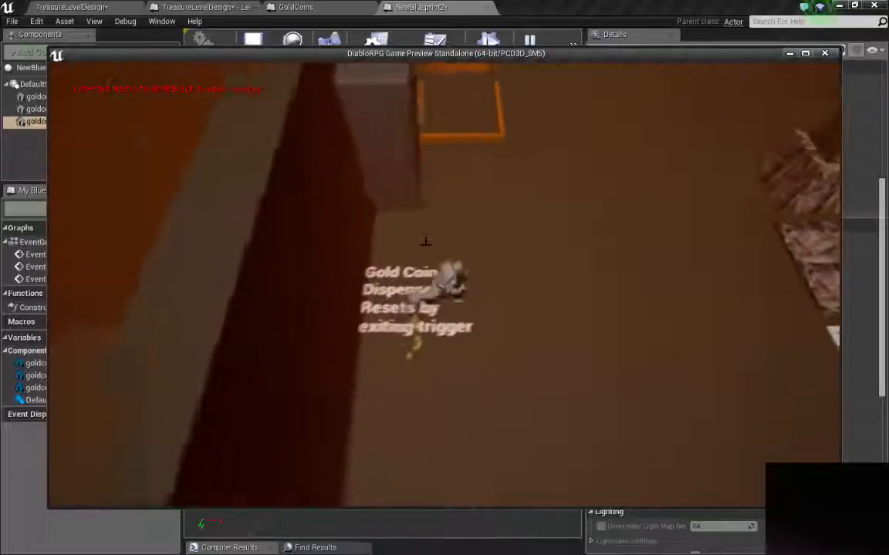
pyautogui.press('d')
pyautogui.press('Escape')
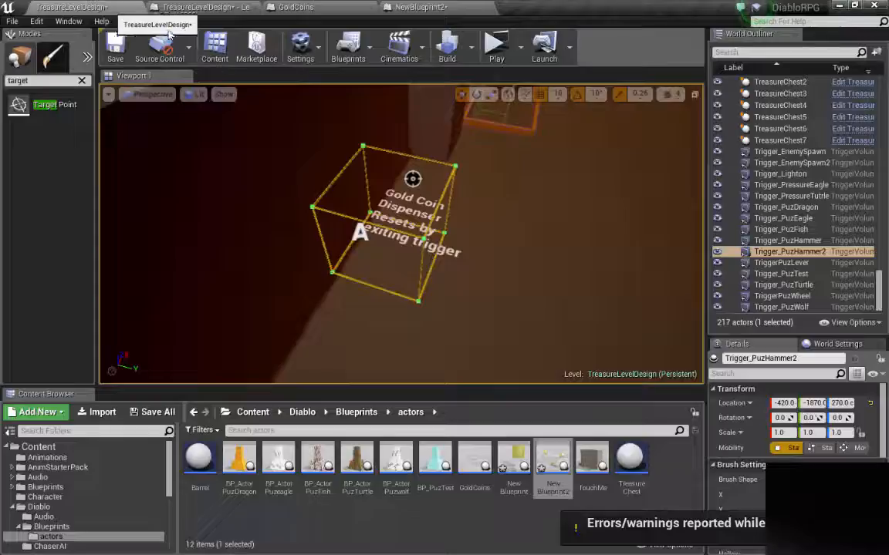
# Step: Dock the level blueprint as the last tab and examine its SpawnActor node and Target_GoldCoins reference
pyautogui.click(77, 8)
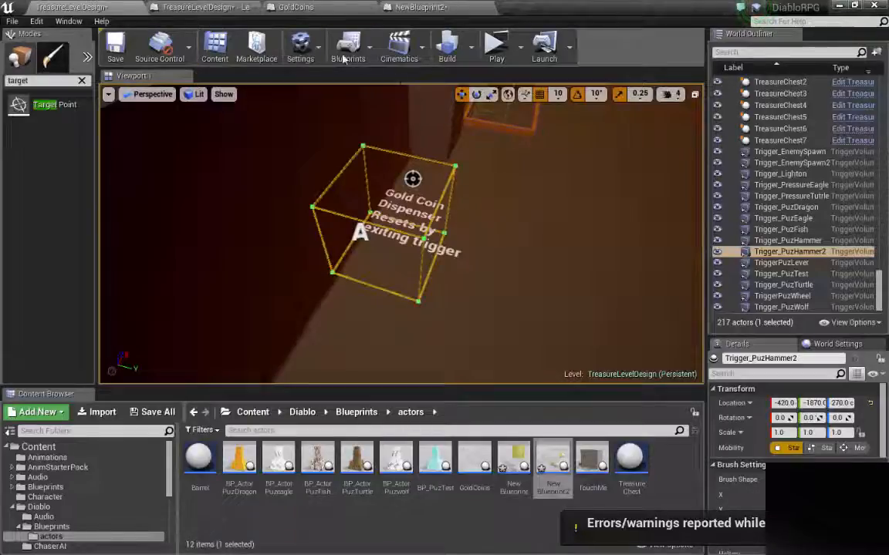
pyautogui.click(216, 10)
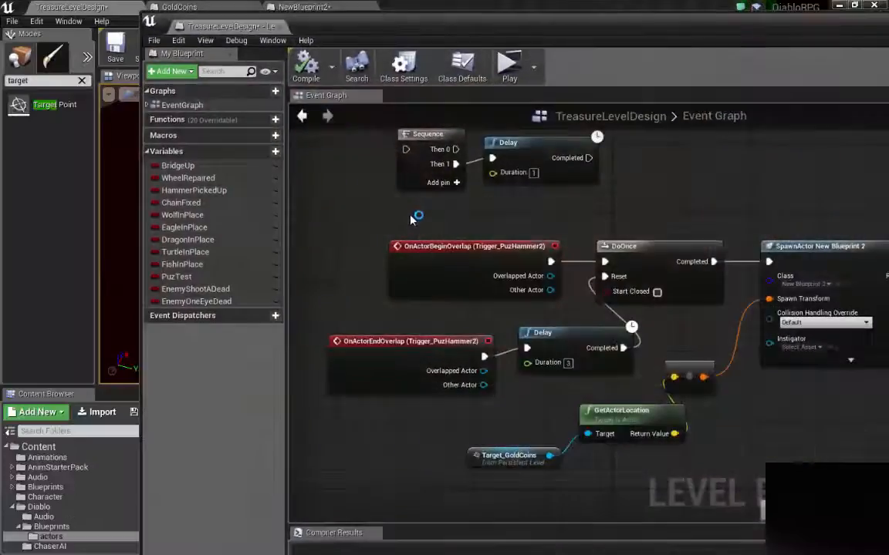
pyautogui.moveTo(266, 27); pyautogui.dragTo(423, 9)
pyautogui.scroll(-3, 521, 321)
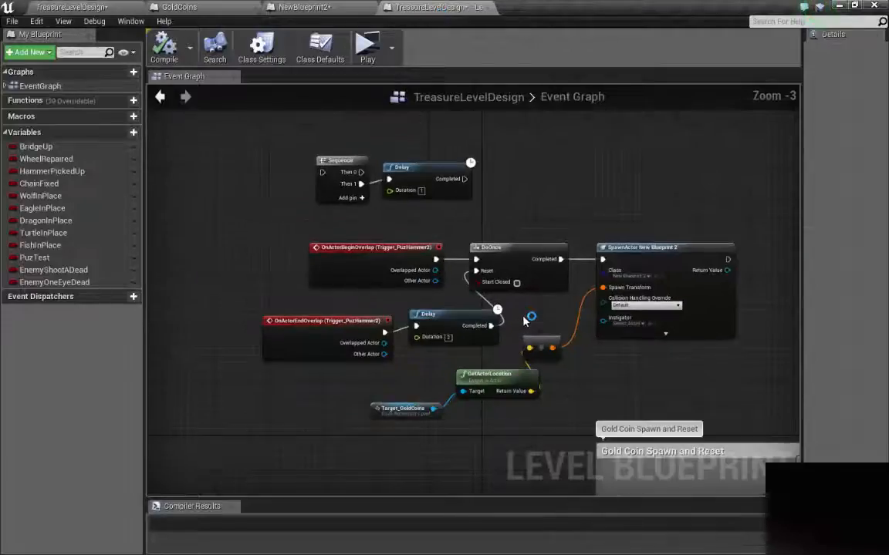
pyautogui.scroll(2, 524, 321)
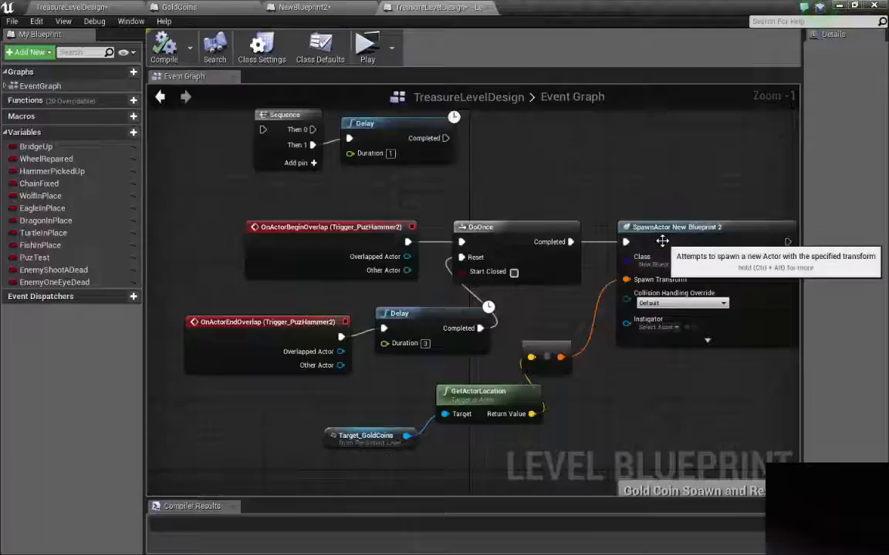
pyautogui.click(661, 241)
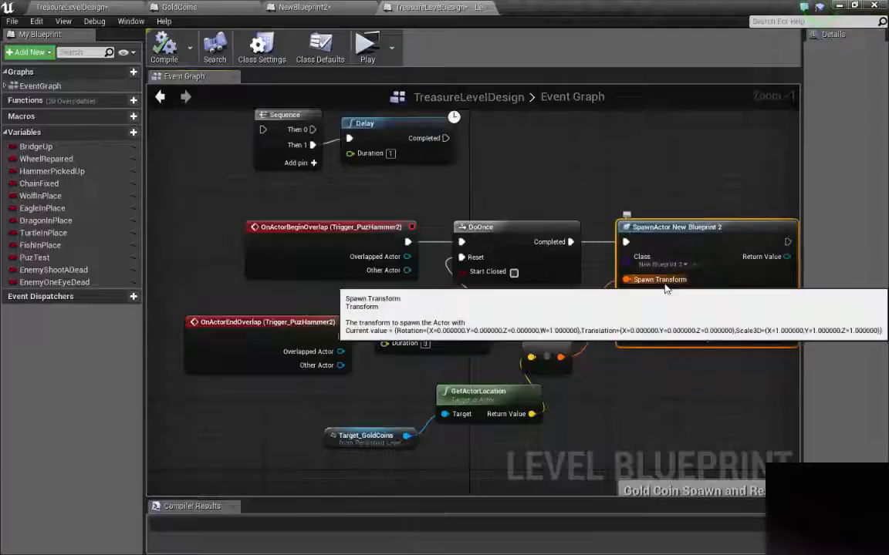
pyautogui.click(348, 438)
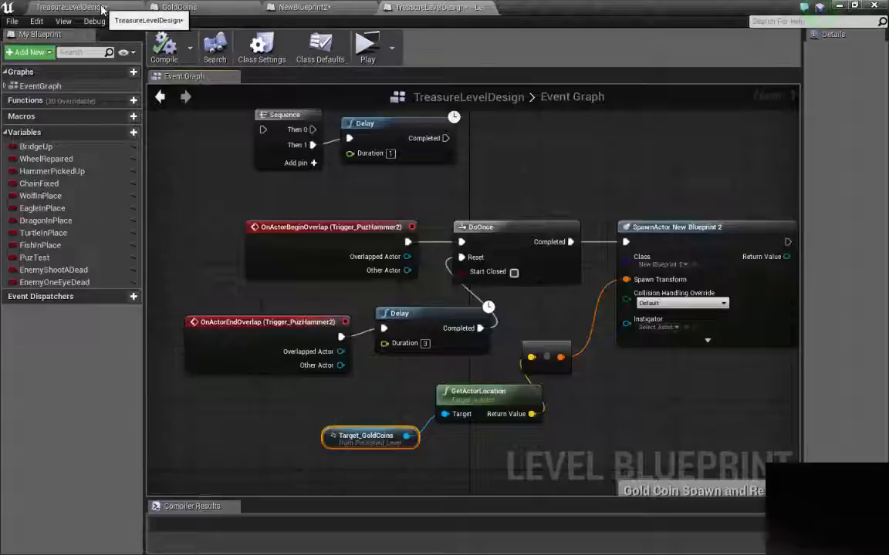
# Step: Place an extra Target Point beside the Gold Coin Dispenser trigger in the level and delete it again
pyautogui.click(72, 7)
pyautogui.click(417, 209)
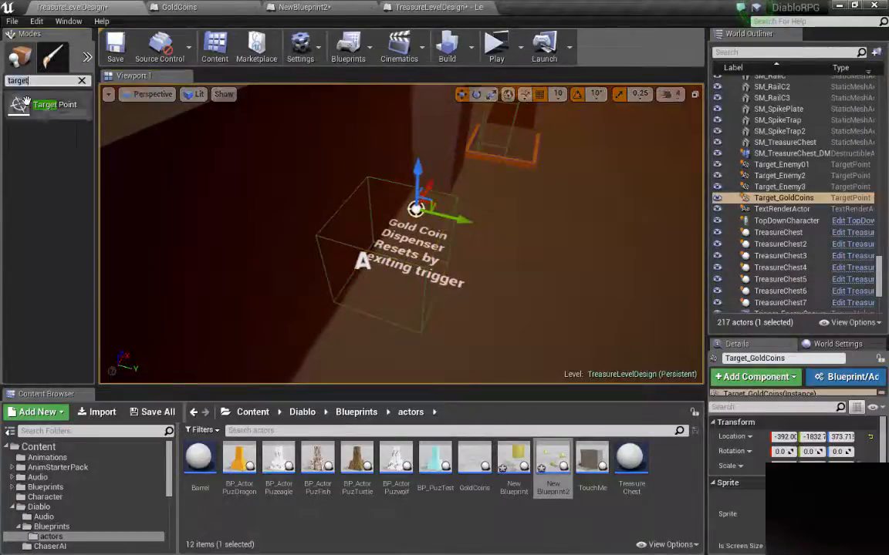
pyautogui.moveTo(48, 105); pyautogui.dragTo(439, 186)
pyautogui.moveTo(508, 228); pyautogui.dragTo(494, 253)
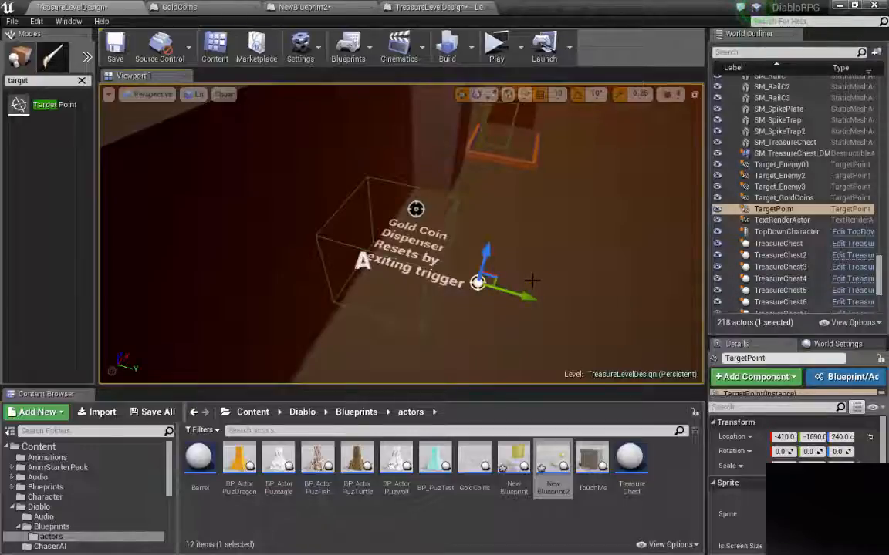
pyautogui.press('Delete')
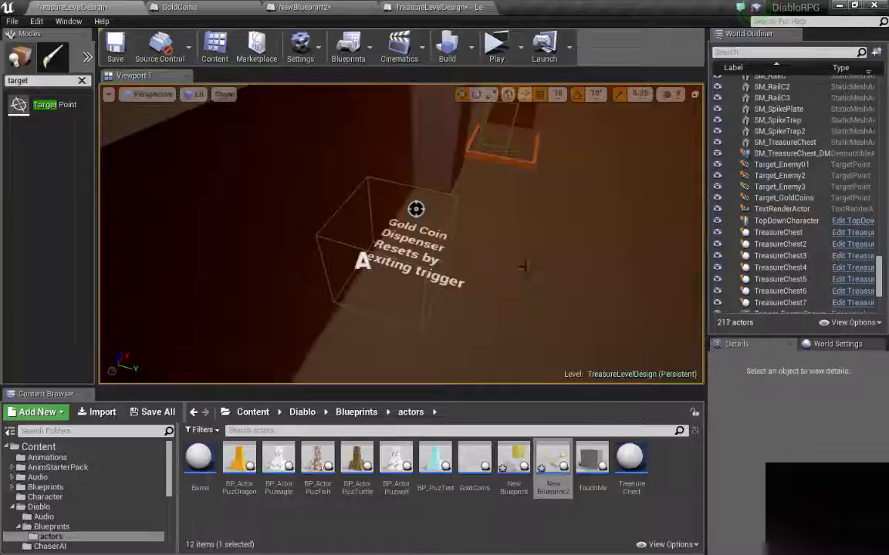
# Step: With Target_GoldCoins selected in the level, delete the location, conversion and target nodes feeding Spawn Transform in the level blueprint
pyautogui.click(416, 208)
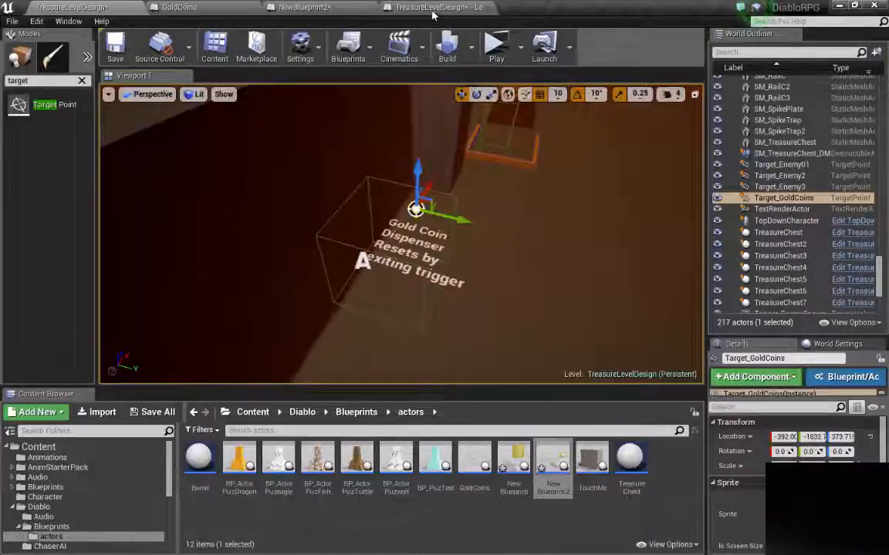
pyautogui.click(397, 8)
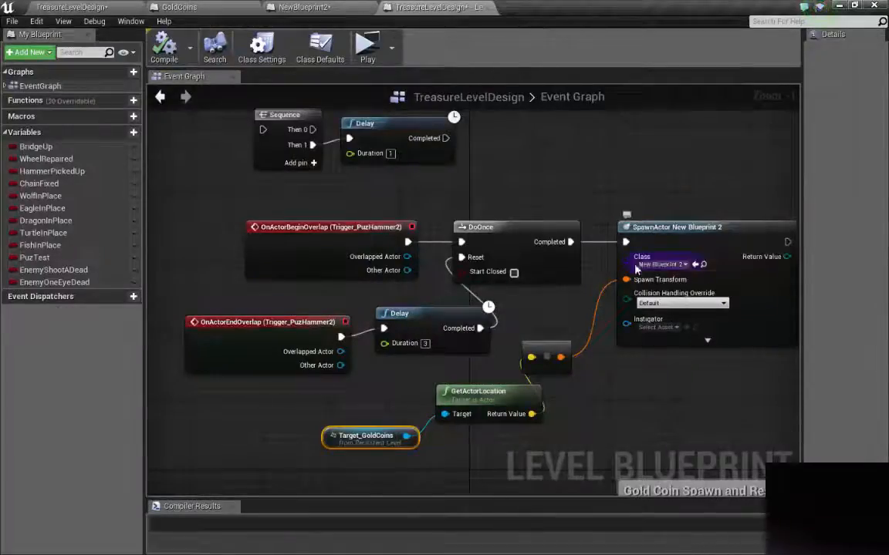
pyautogui.click(494, 393)
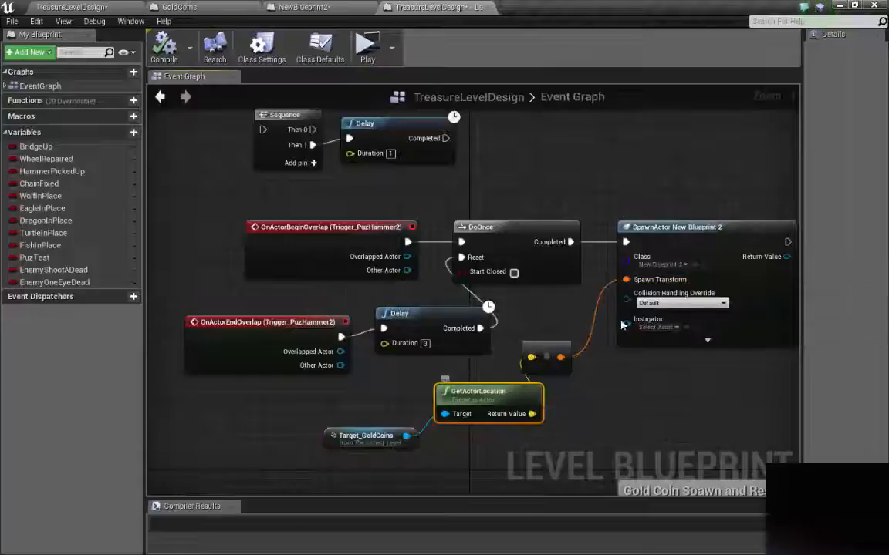
pyautogui.click(538, 354)
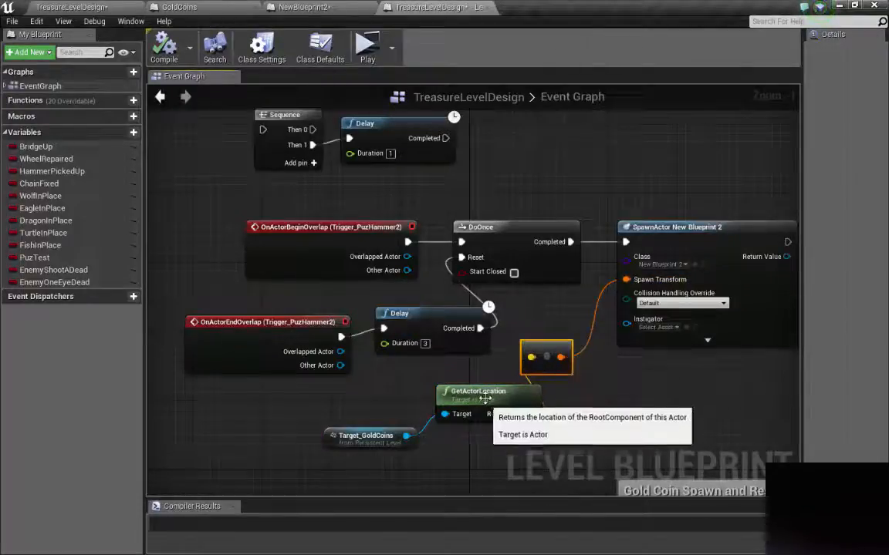
pyautogui.press('Delete')
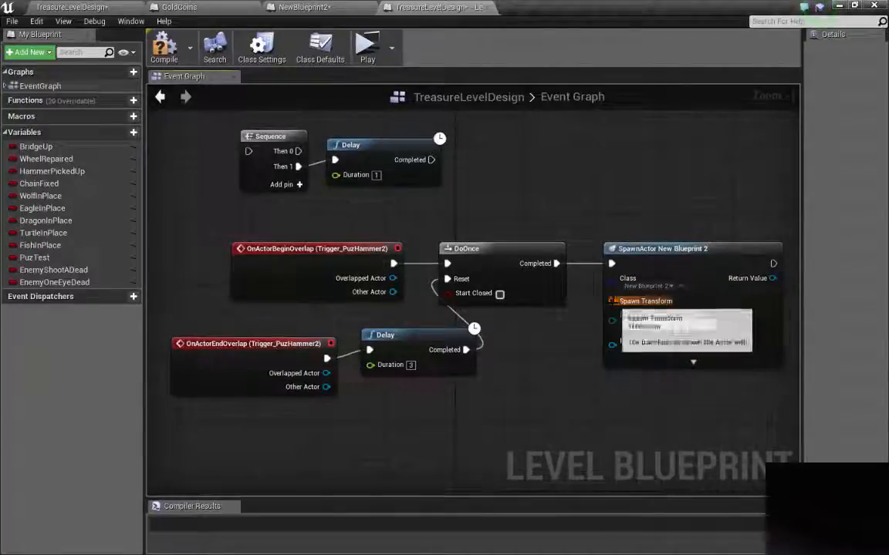
# Step: Add a GetActorLocation node feeding the SpawnActor node's Spawn Transform and place it below the three-second Delay
pyautogui.moveTo(610, 301); pyautogui.dragTo(553, 374)
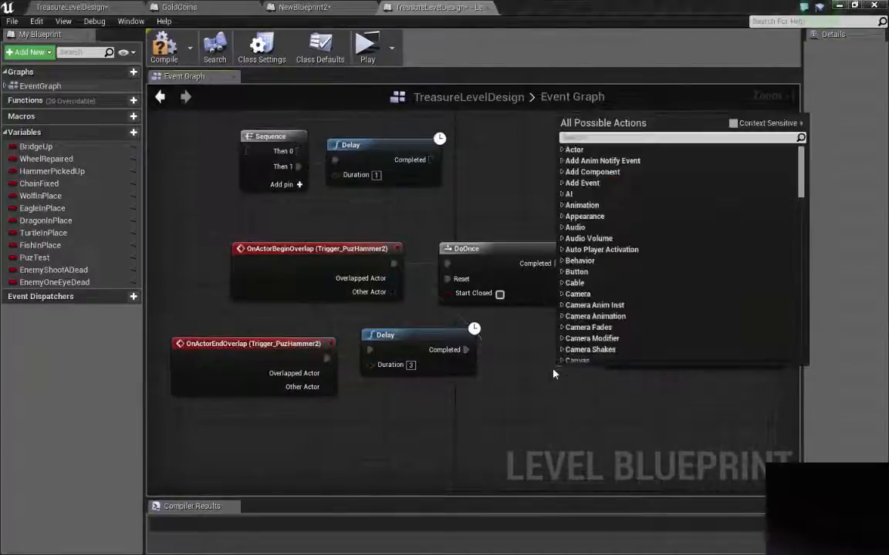
pyautogui.write('getaactor')
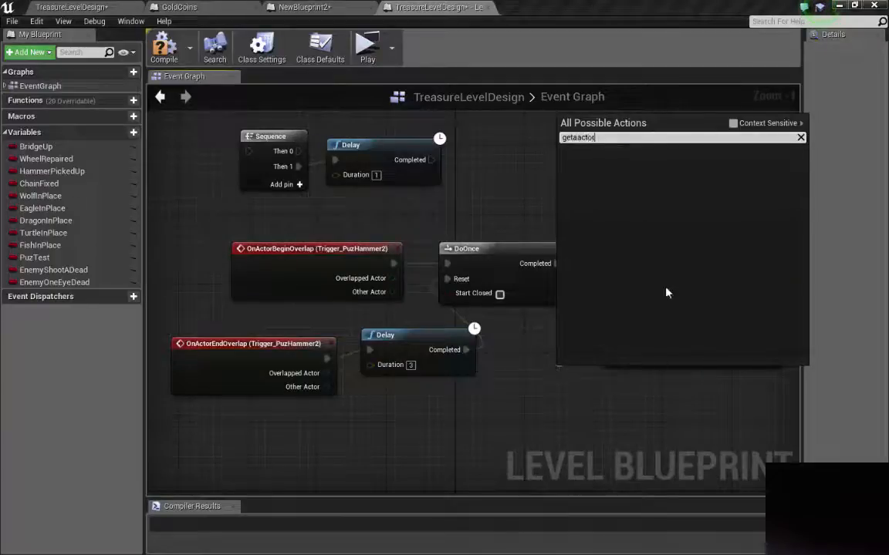
pyautogui.press('BackSpace')
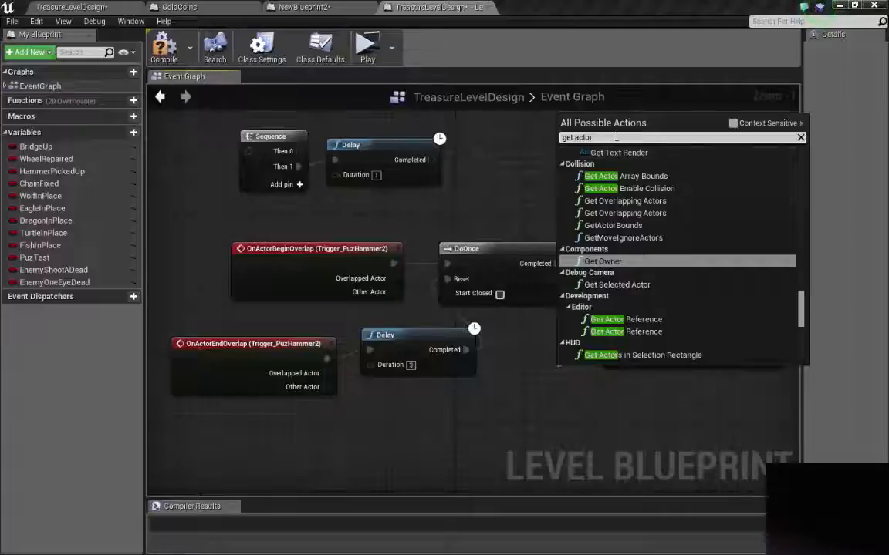
pyautogui.write('locat')
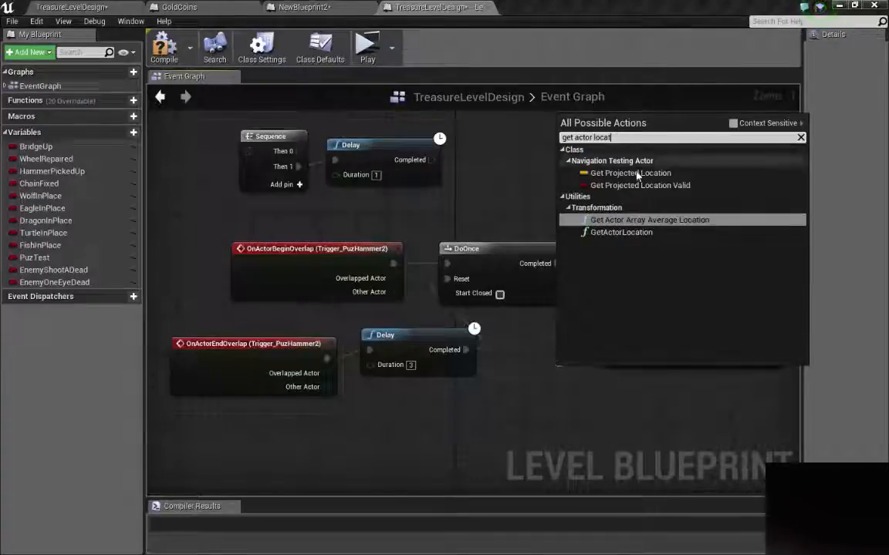
pyautogui.click(621, 232)
pyautogui.moveTo(598, 379); pyautogui.dragTo(424, 408)
# Step: Create a reference to Target_GoldCoins with Context Sensitive enabled and connect it to GetActorLocation's Target
pyautogui.click(101, 12)
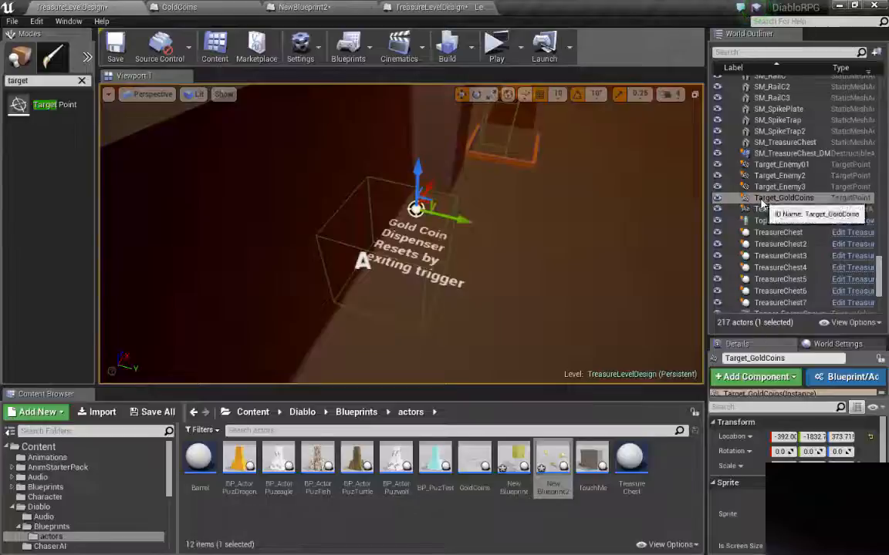
pyautogui.click(432, 7)
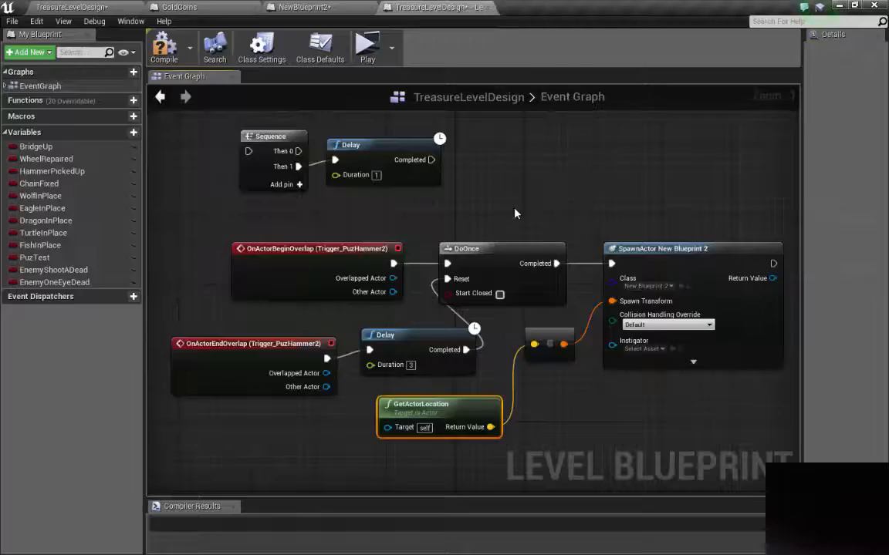
pyautogui.rightClick(515, 213)
pyautogui.click(691, 219)
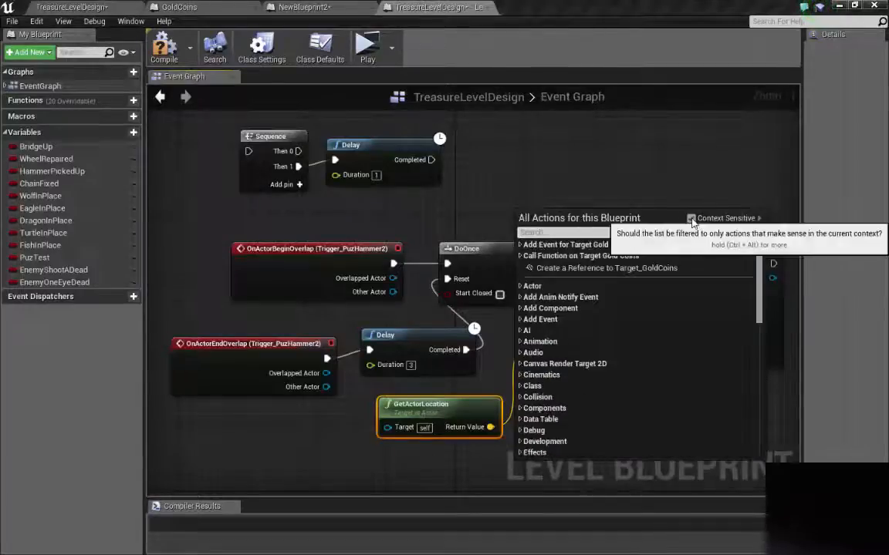
pyautogui.click(587, 268)
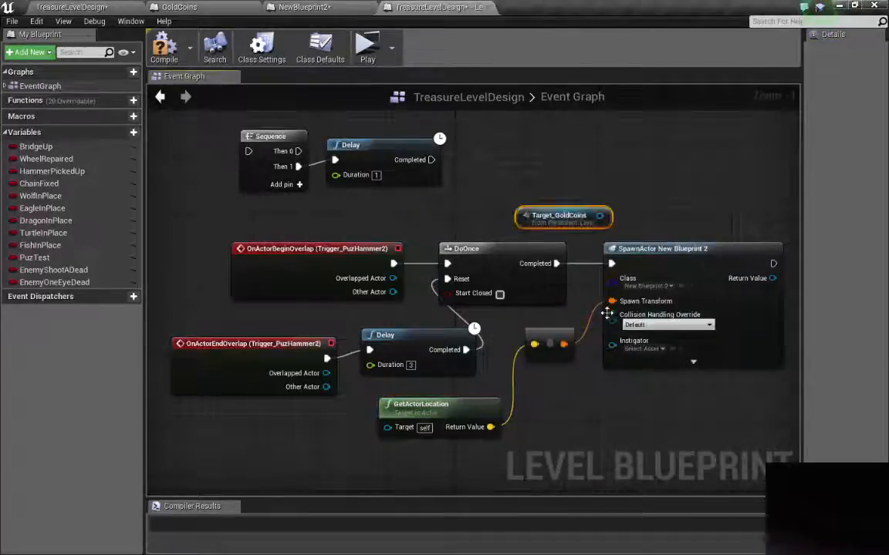
pyautogui.moveTo(593, 219); pyautogui.dragTo(387, 429)
# Step: Play the level and run the character to the Gold Coin Dispenser to test the rebuilt spawn nodes
pyautogui.scroll(-2, 544, 359)
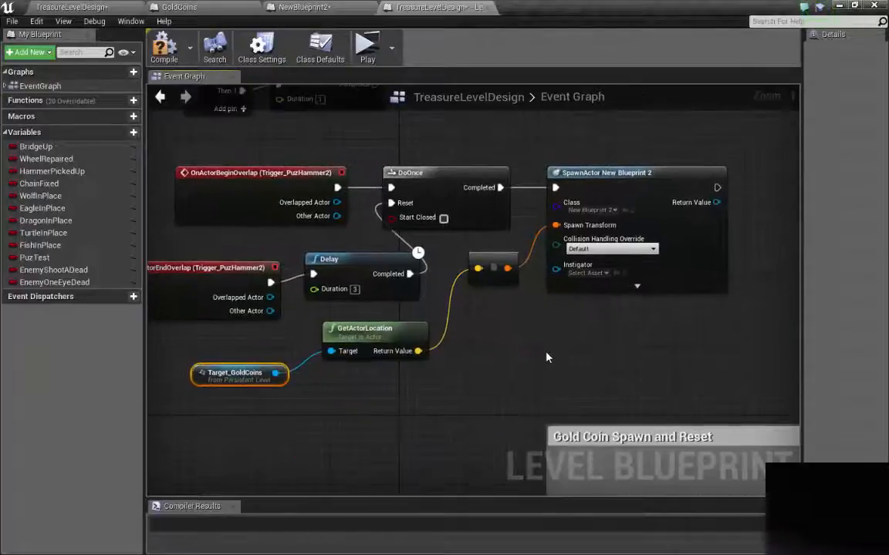
pyautogui.scroll(-1, 545, 358)
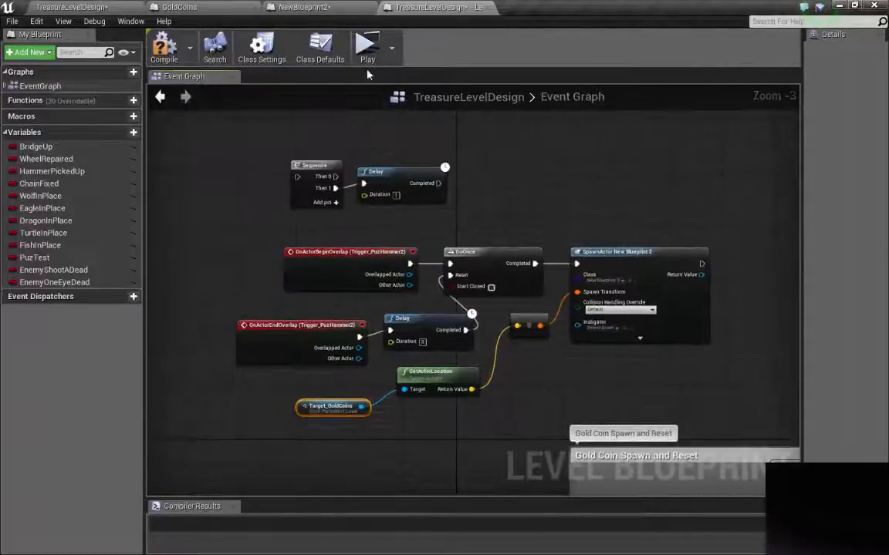
pyautogui.click(367, 44)
pyautogui.click(460, 244)
pyautogui.press('w')
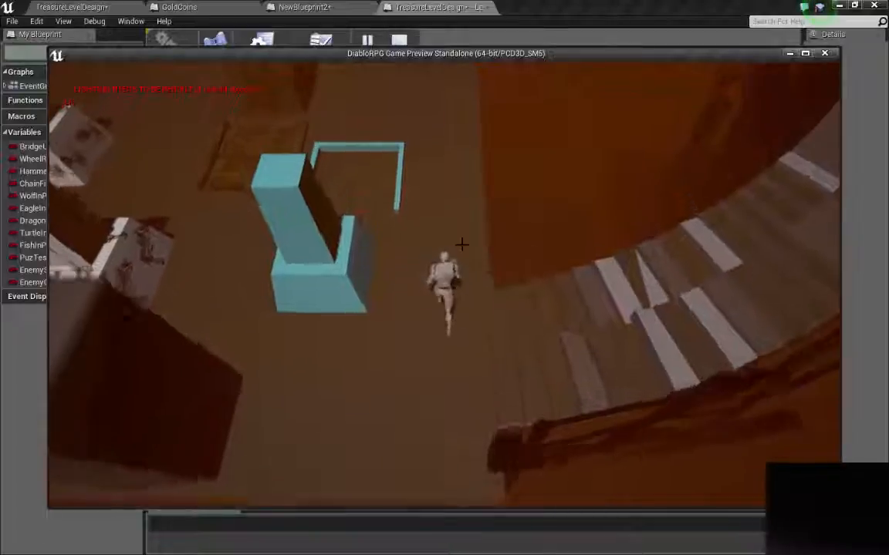
pyautogui.press('a')
pyautogui.press('a')
pyautogui.press('s')
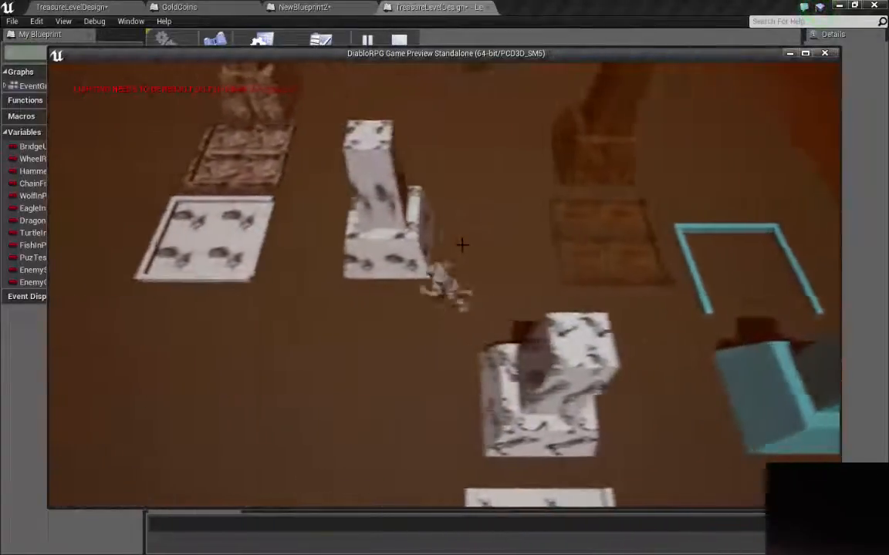
pyautogui.press('a')
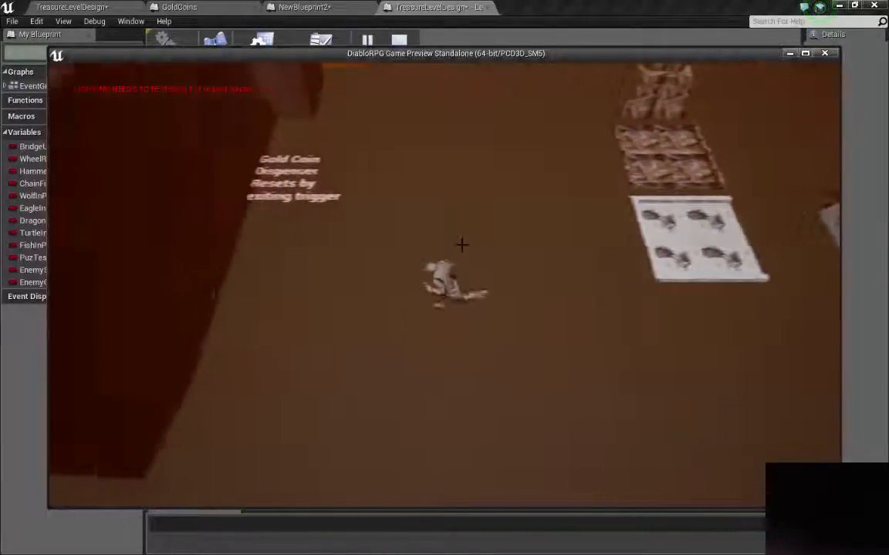
# Step: Run the character through and out of the dispenser trigger to test coin spawning, and stop playing
pyautogui.press('w')
pyautogui.press('w')
pyautogui.press('d')
pyautogui.press('s')
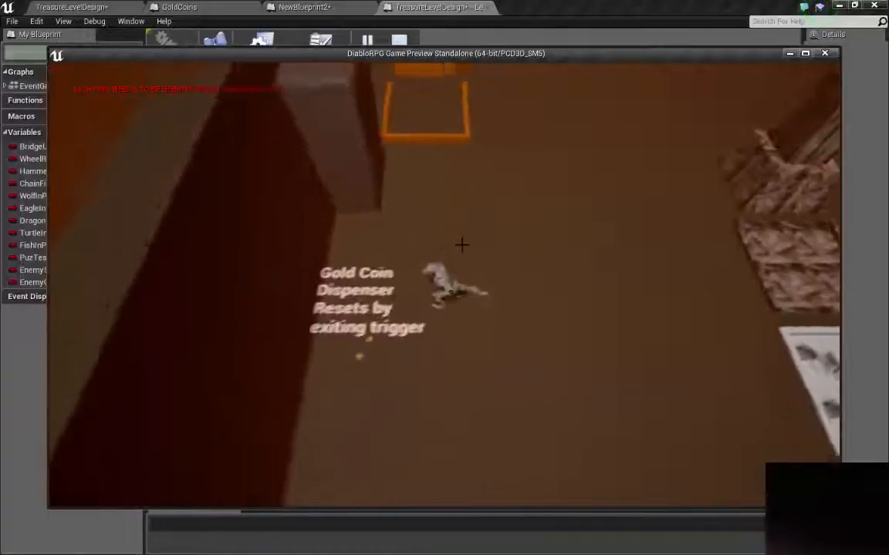
pyautogui.press('a')
pyautogui.press('d')
pyautogui.press('a')
pyautogui.press('w')
pyautogui.press('d')
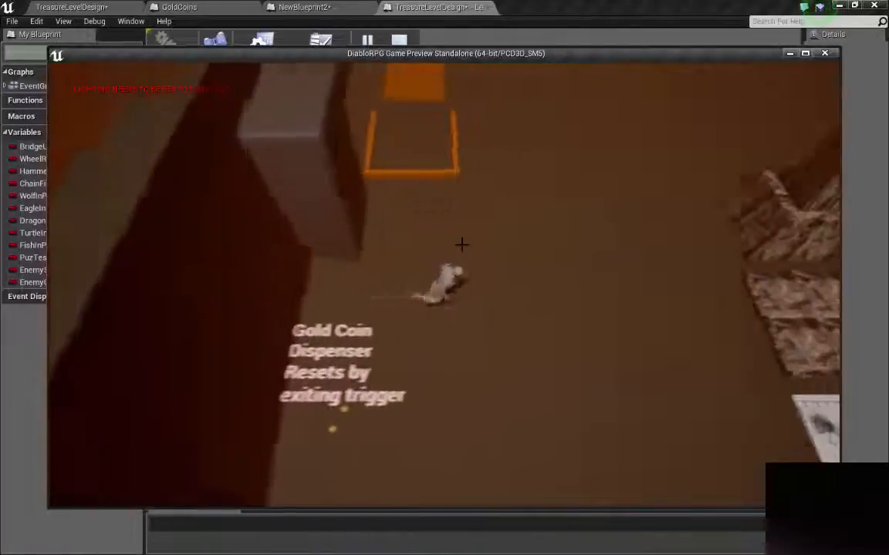
pyautogui.press('a')
pyautogui.press('s')
pyautogui.press('d')
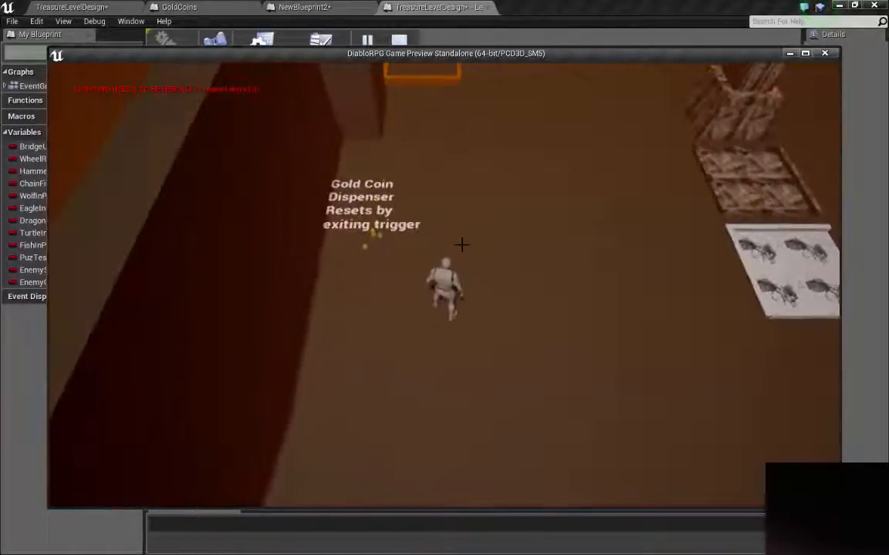
pyautogui.press('Escape')
# Step: Compare the older Gold Coin Spawn and Reset group in the level blueprint with the new trigger-driven spawn nodes
pyautogui.click(209, 7)
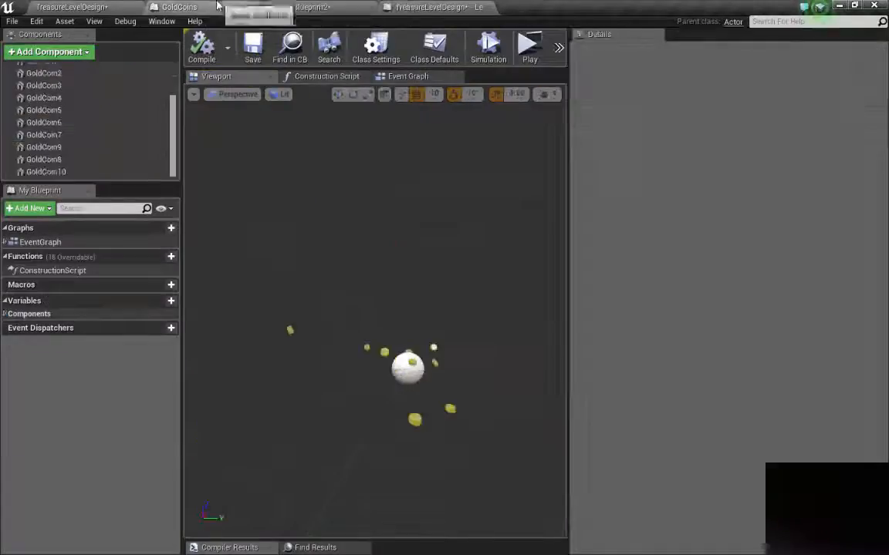
pyautogui.click(84, 7)
pyautogui.click(440, 7)
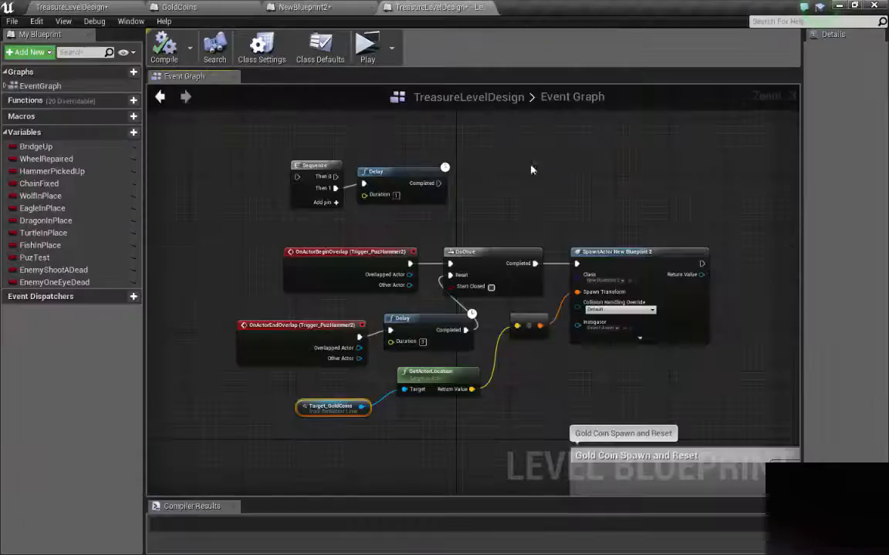
pyautogui.scroll(-6, 531, 170)
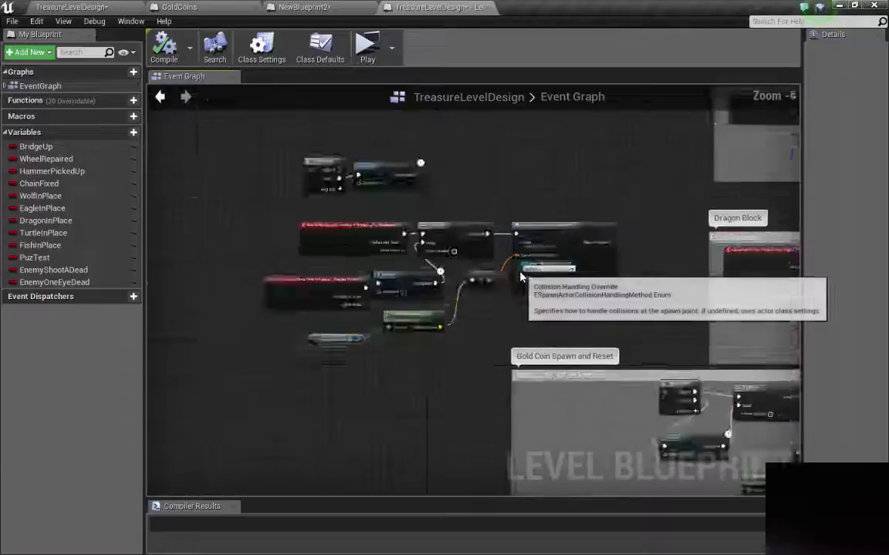
pyautogui.scroll(2, 519, 278)
pyautogui.moveTo(557, 347); pyautogui.dragTo(254, 98, button='right')
pyautogui.moveTo(607, 219); pyautogui.dragTo(527, 194, button='right')
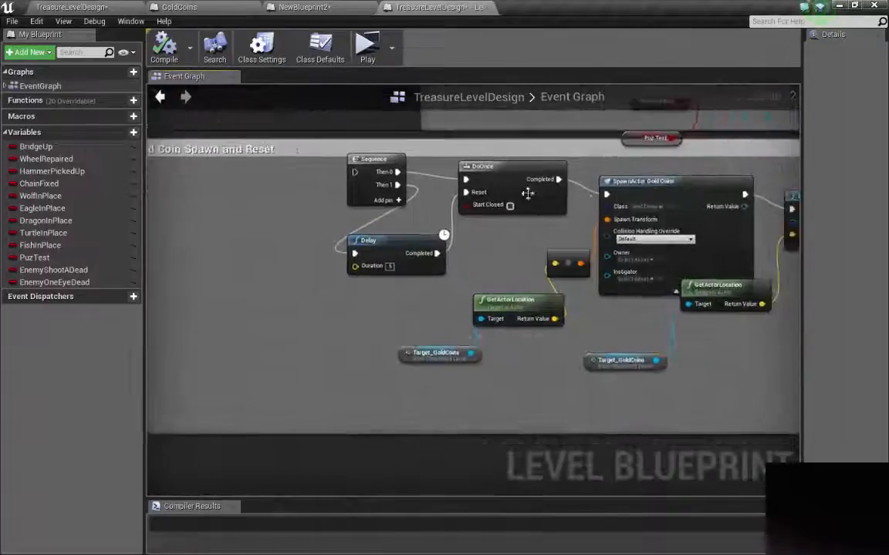
pyautogui.click(688, 200)
pyautogui.moveTo(492, 249); pyautogui.dragTo(612, 388, button='right')
pyautogui.click(618, 198)
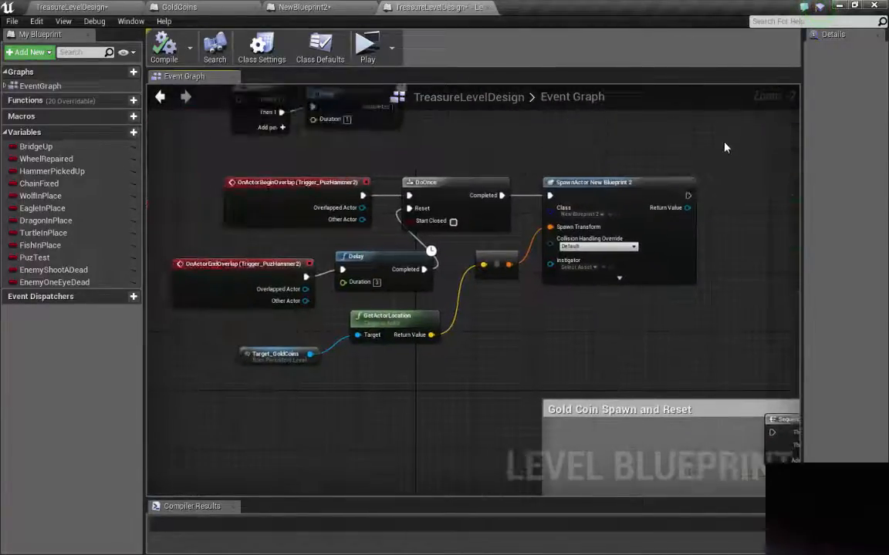
# Step: Delete the ungrouped DoOnce, Delay, SpawnActor, GetActorLocation and Target_GoldCoins nodes, keeping the two Trigger_PuzHammer2 overlap events
pyautogui.moveTo(786, 140); pyautogui.dragTo(264, 362)
pyautogui.press('Delete')
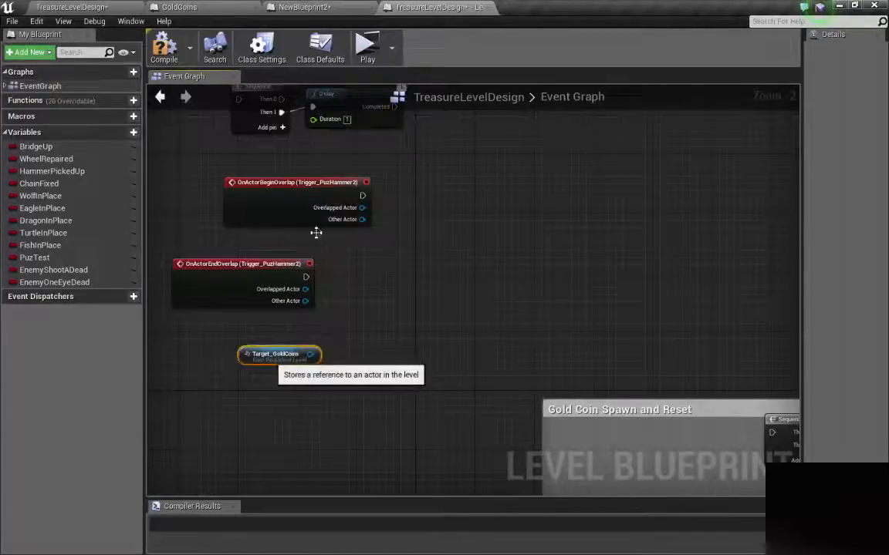
pyautogui.press('Delete')
# Step: Move the OnActorEndOverlap and OnActorBeginOverlap events for Trigger_PuzHammer2 into the Gold Coin Spawn and Reset group
pyautogui.moveTo(247, 270); pyautogui.dragTo(483, 374)
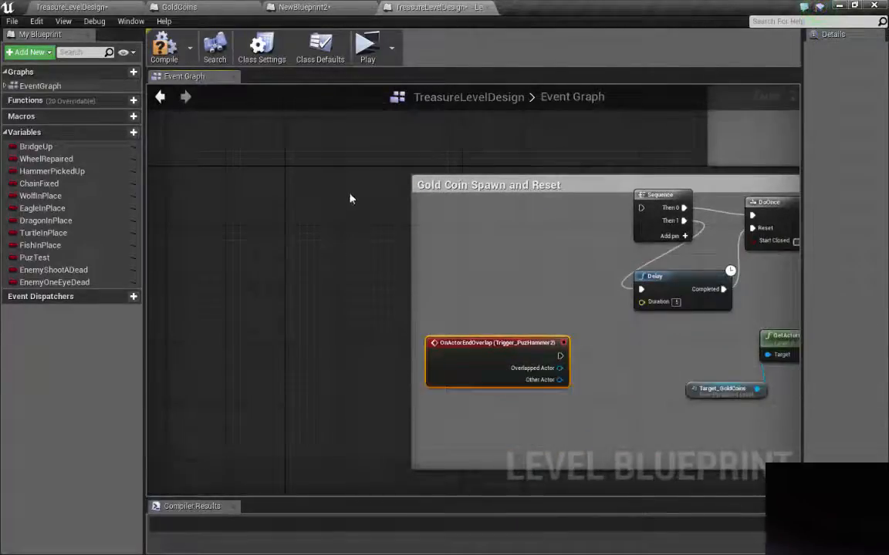
pyautogui.moveTo(350, 199); pyautogui.dragTo(441, 428, button='right')
pyautogui.moveTo(245, 196); pyautogui.dragTo(566, 456)
pyautogui.moveTo(583, 416); pyautogui.dragTo(449, 189, button='right')
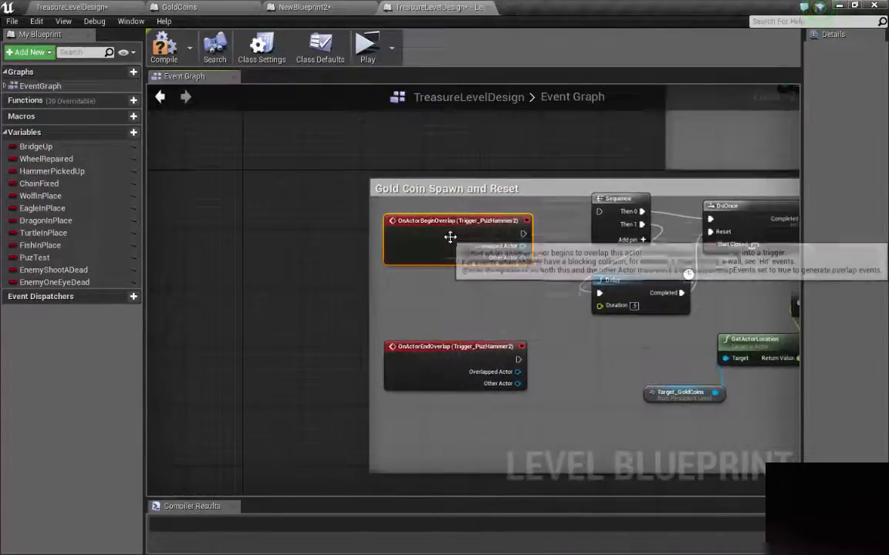
pyautogui.moveTo(450, 237); pyautogui.dragTo(450, 229)
# Step: Connect the OnActorBeginOverlap event's execution output to the Sequence node's input and align the event beside it
pyautogui.click(617, 199)
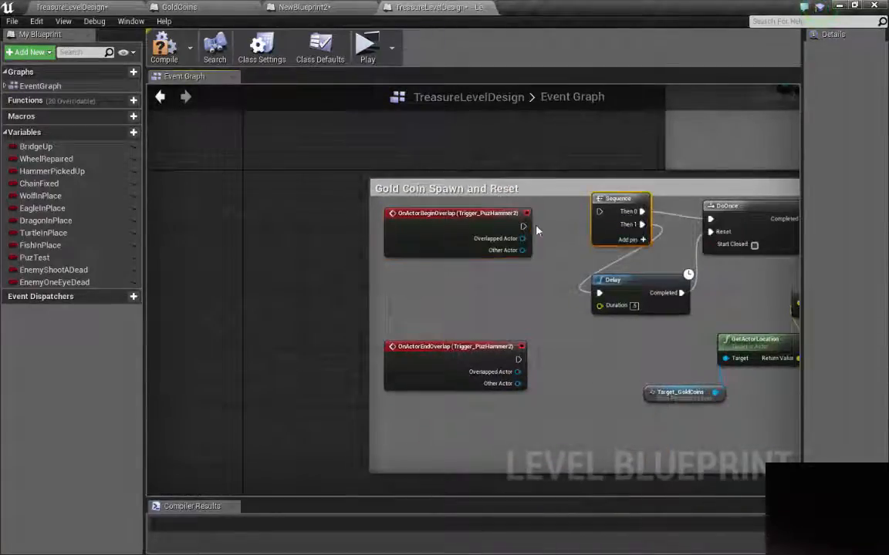
pyautogui.moveTo(585, 221); pyautogui.dragTo(600, 211)
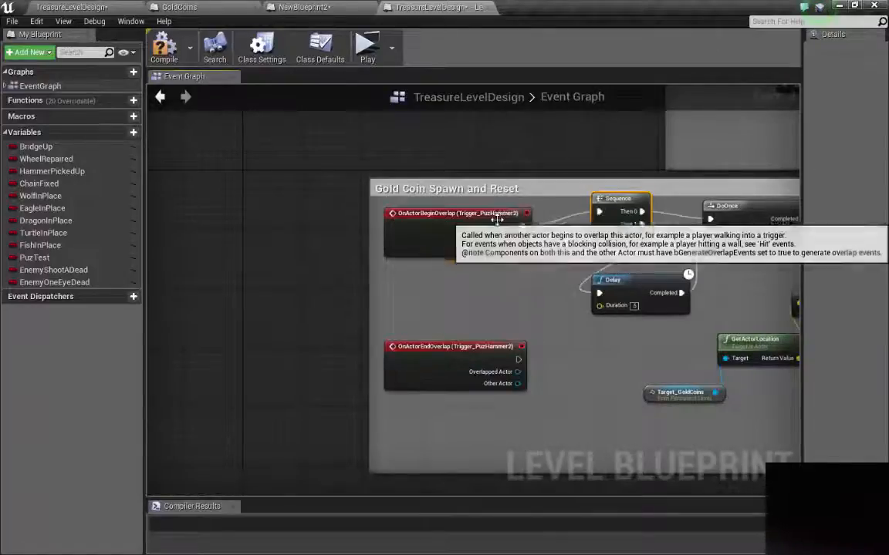
pyautogui.moveTo(494, 219); pyautogui.dragTo(509, 212)
# Step: Add a second Sequence node from all possible actions with Context Sensitive off, and place it between the two overlap events
pyautogui.moveTo(623, 141); pyautogui.dragTo(496, 111, button='right')
pyautogui.rightClick(371, 294)
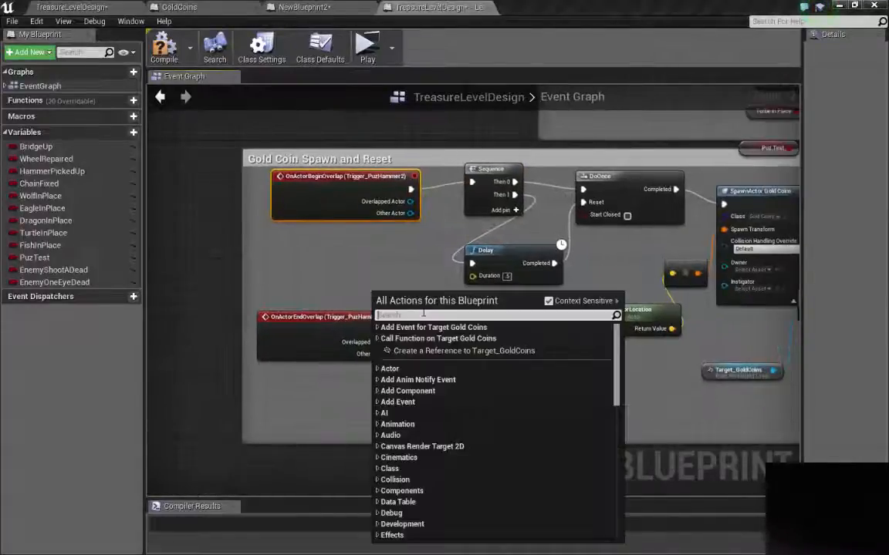
pyautogui.write('sequ')
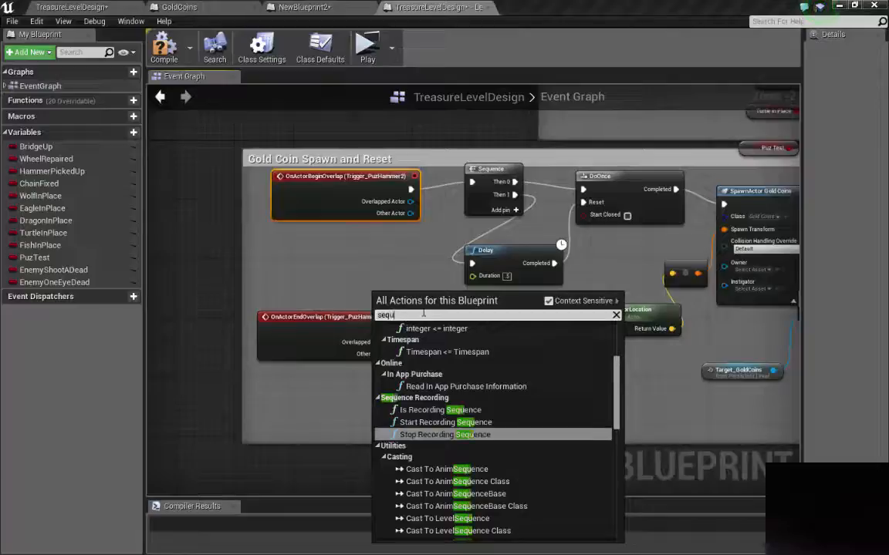
pyautogui.click(549, 301)
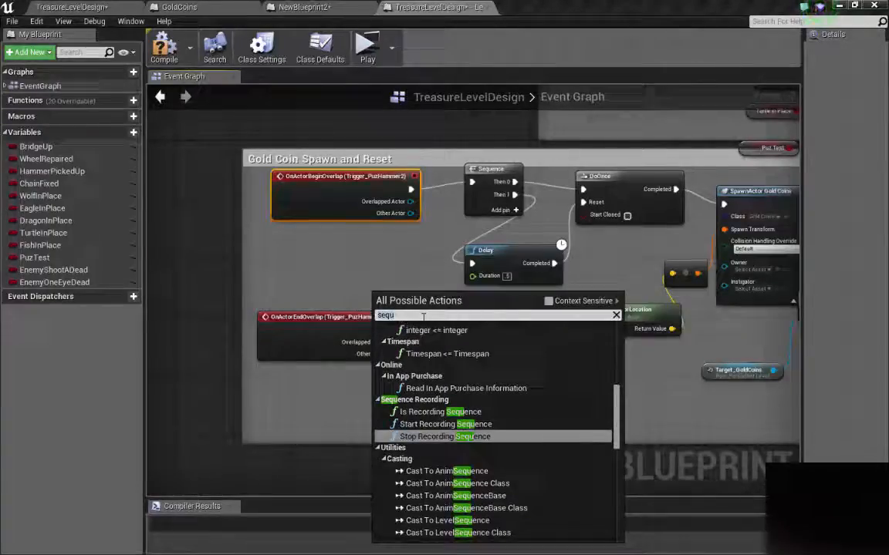
pyautogui.write('uence')
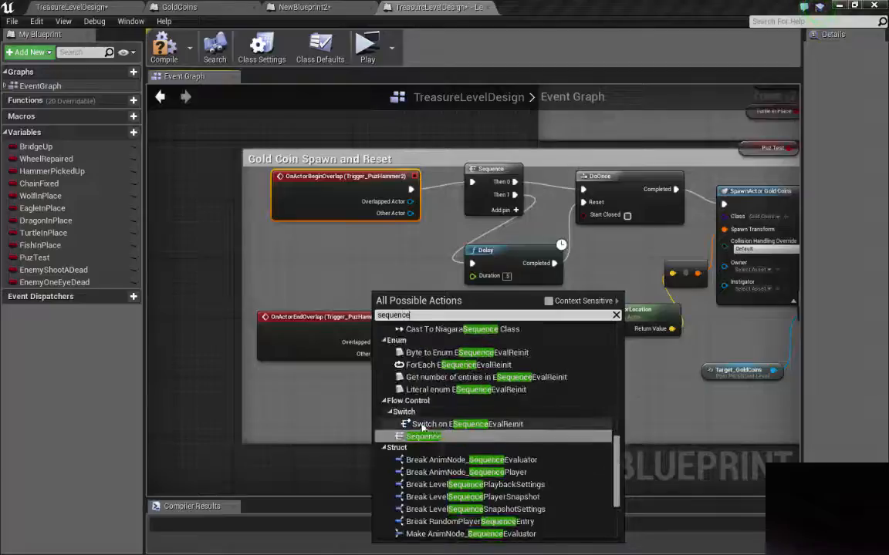
pyautogui.click(426, 442)
pyautogui.moveTo(397, 302); pyautogui.dragTo(398, 234)
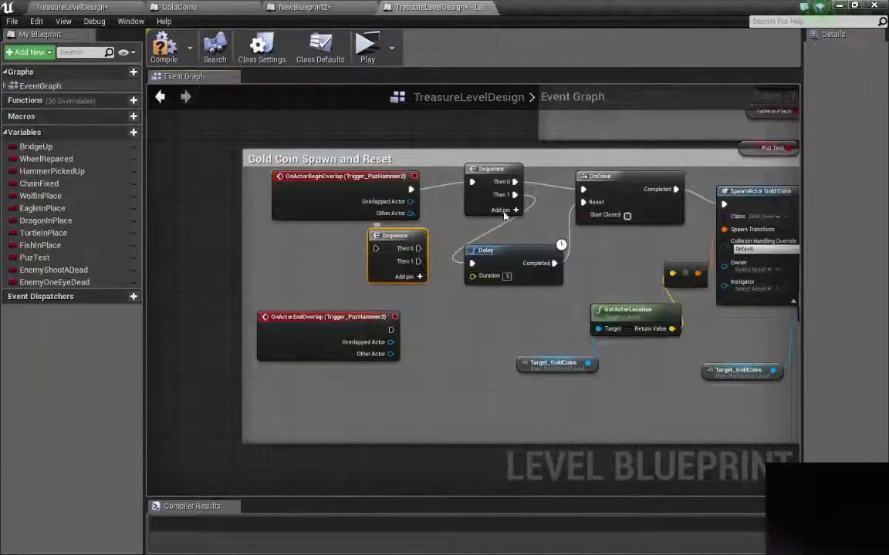
# Step: Review the Gold Coin Spawn and Reset chain from the begin-overlap event through Sequence, Delay, DoOnce, SpawnActor and Play Sound at Location
pyautogui.click(361, 179)
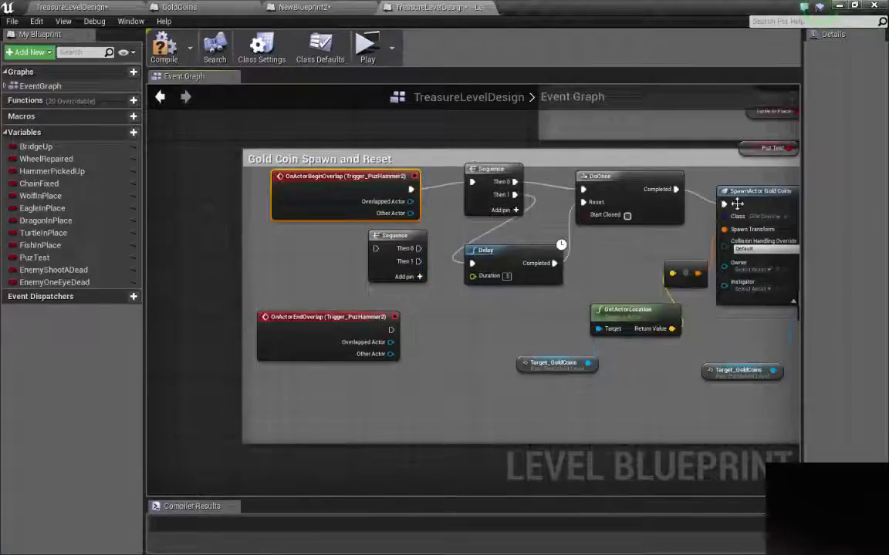
pyautogui.click(655, 200)
pyautogui.moveTo(680, 244); pyautogui.dragTo(543, 245, button='right')
pyautogui.click(655, 202)
pyautogui.moveTo(562, 336); pyautogui.dragTo(508, 260, button='right')
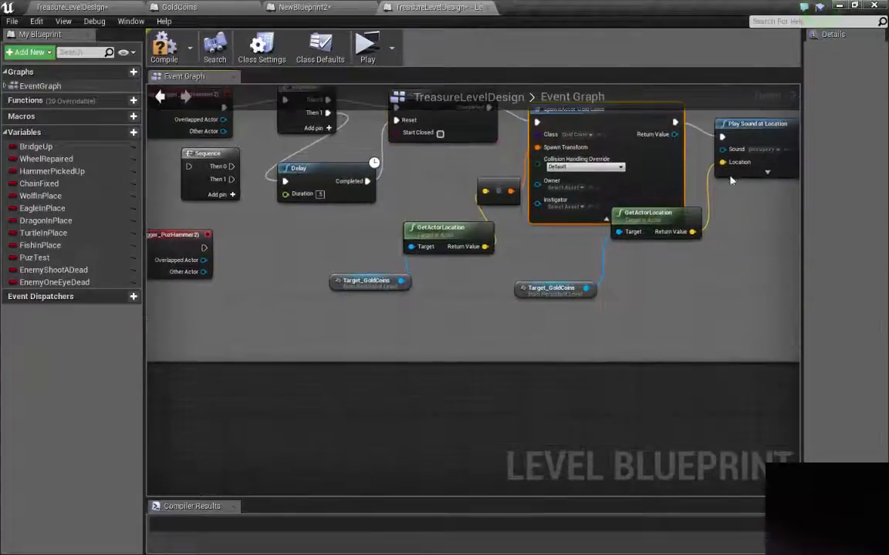
pyautogui.moveTo(438, 239); pyautogui.dragTo(633, 352, button='right')
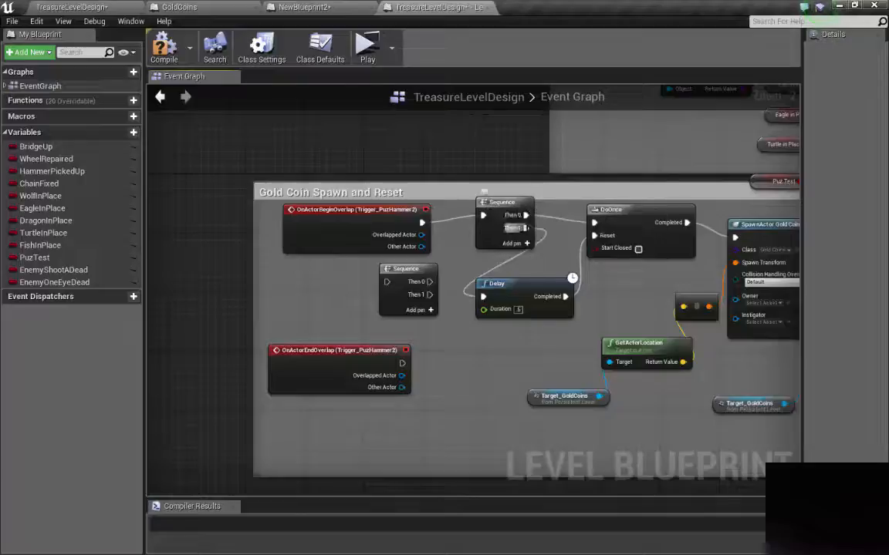
pyautogui.click(509, 294)
pyautogui.click(613, 212)
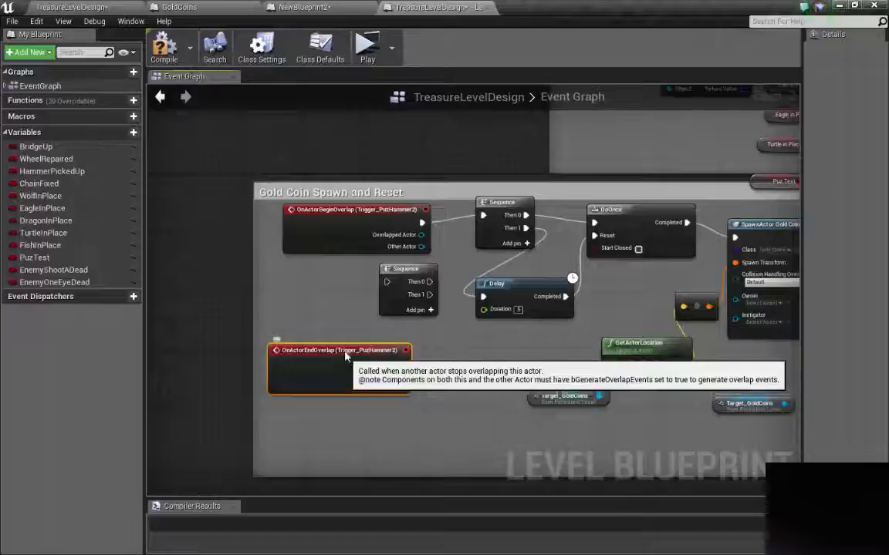
# Step: Delete the unconnected Sequence node and move the OnActorEndOverlap event directly beneath OnActorBeginOverlap
pyautogui.moveTo(345, 364); pyautogui.dragTo(348, 334)
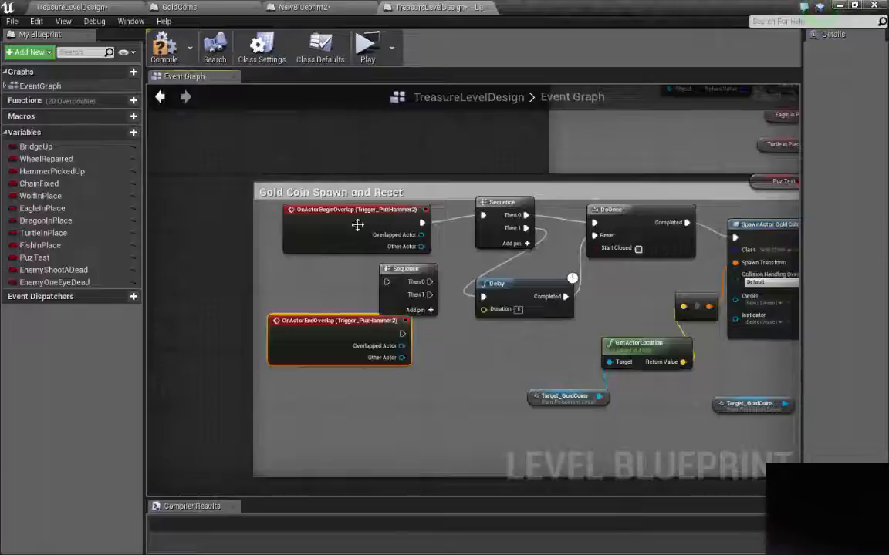
pyautogui.click(409, 267)
pyautogui.press('Delete')
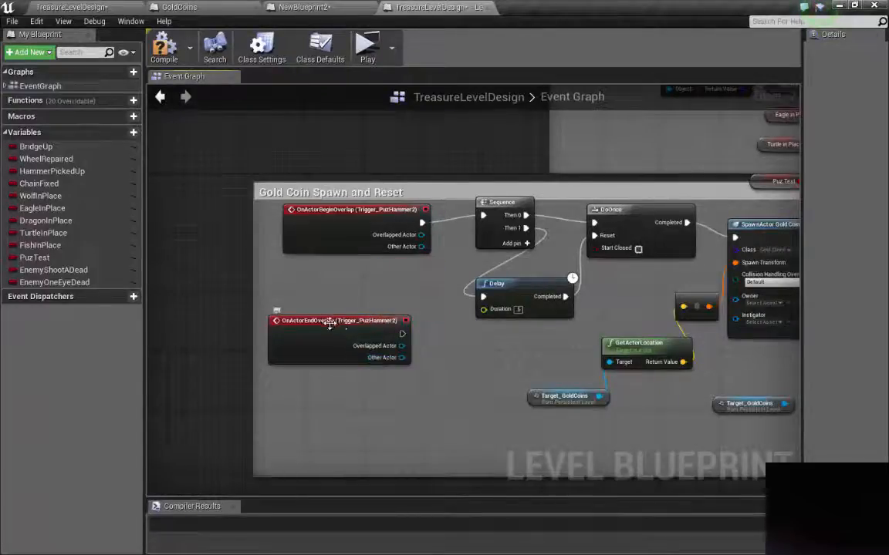
pyautogui.moveTo(330, 324); pyautogui.dragTo(345, 299)
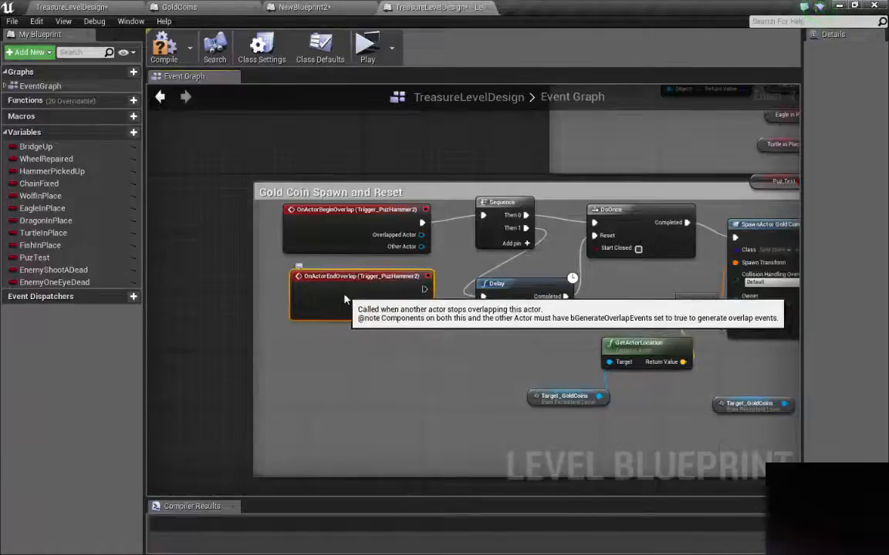
# Step: Play the level and run the character to the Gold Coin Dispenser to test the Sequence-based spawn group
pyautogui.scroll(-4, 344, 300)
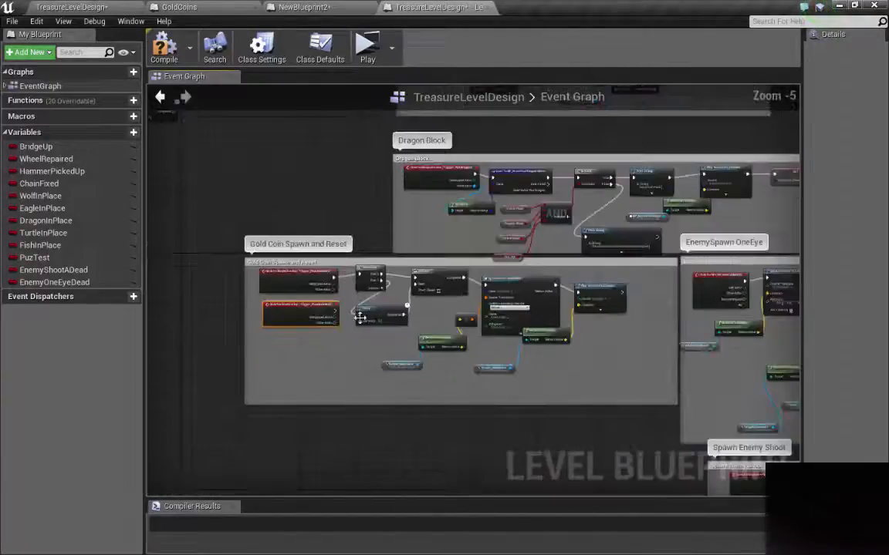
pyautogui.scroll(2, 359, 317)
pyautogui.moveTo(456, 227); pyautogui.dragTo(532, 340, button='right')
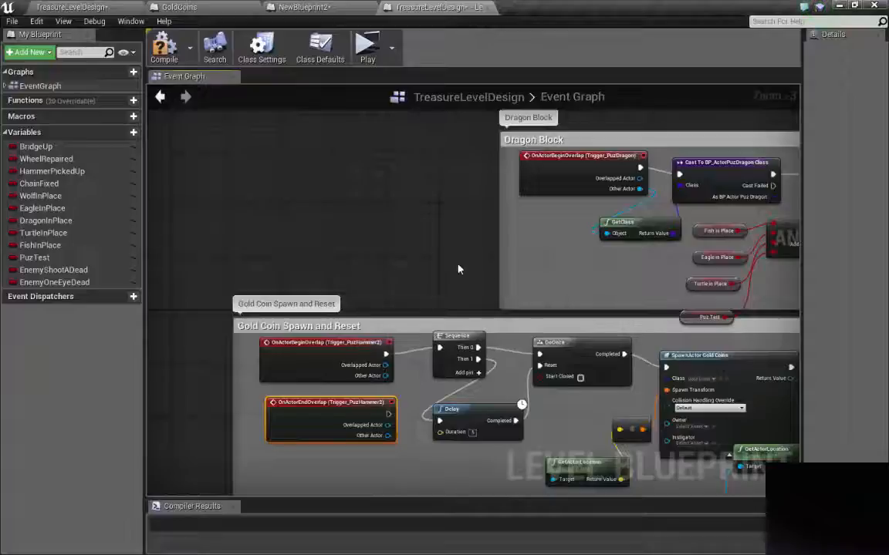
pyautogui.moveTo(458, 269); pyautogui.dragTo(393, 201, button='right')
pyautogui.click(374, 49)
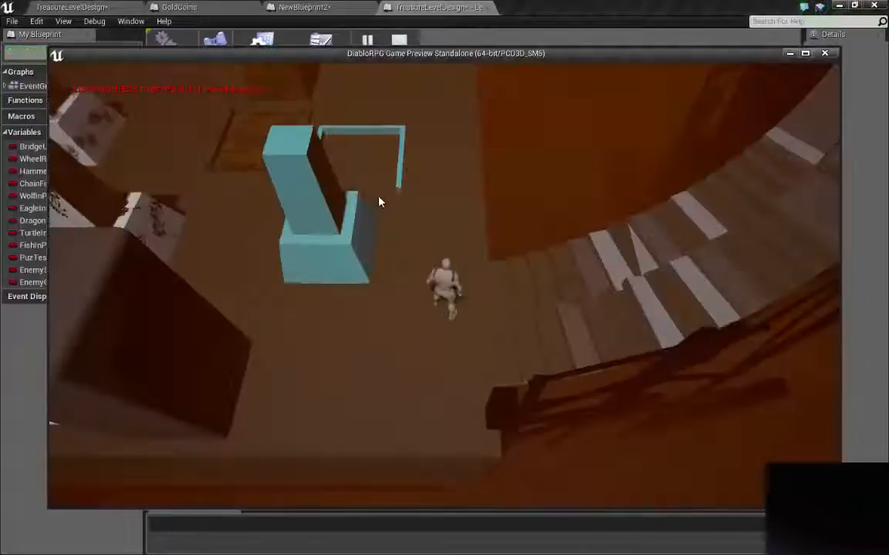
pyautogui.press('w')
pyautogui.press('a')
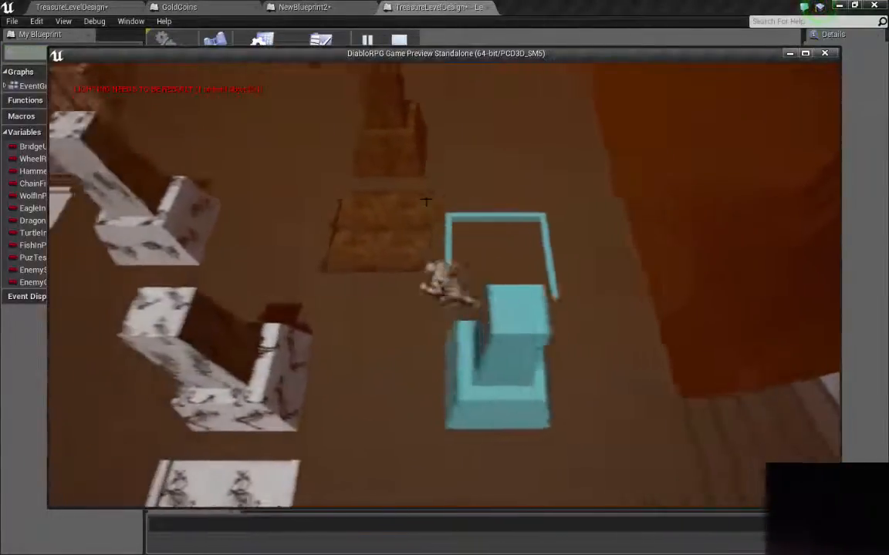
pyautogui.press('a')
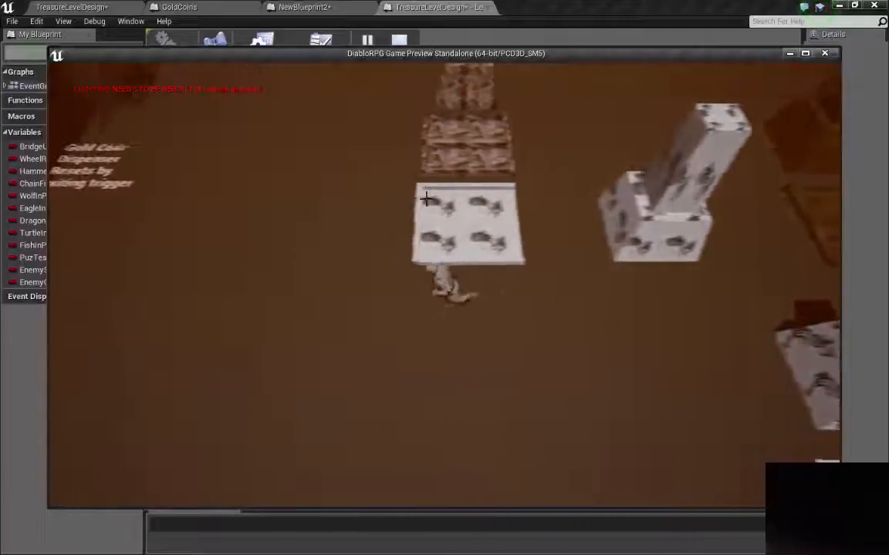
pyautogui.press('w')
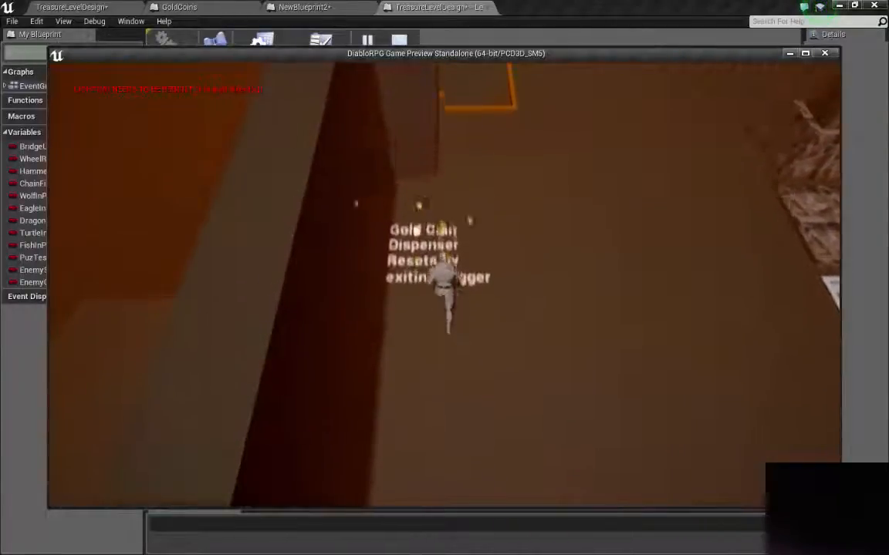
# Step: Run the character out of the dispenser area and across the level, and reposition the game preview window
pyautogui.press('d')
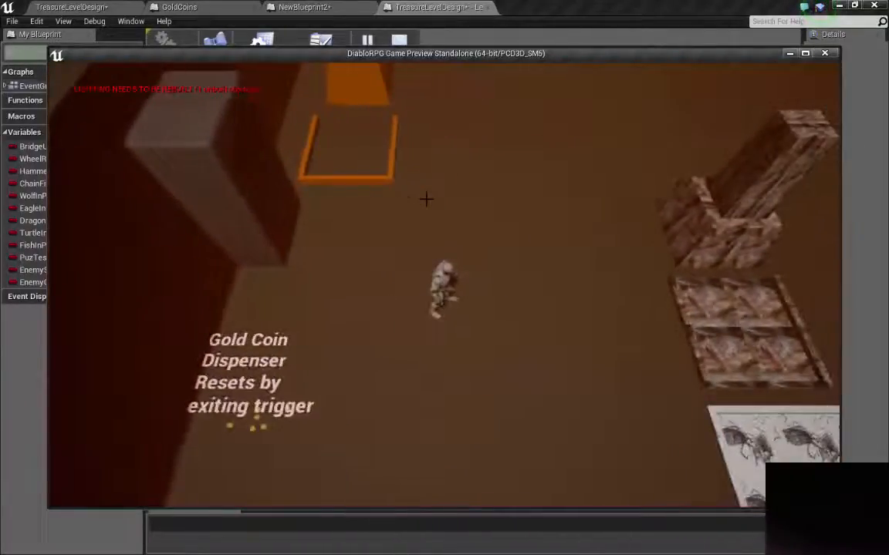
pyautogui.press('s')
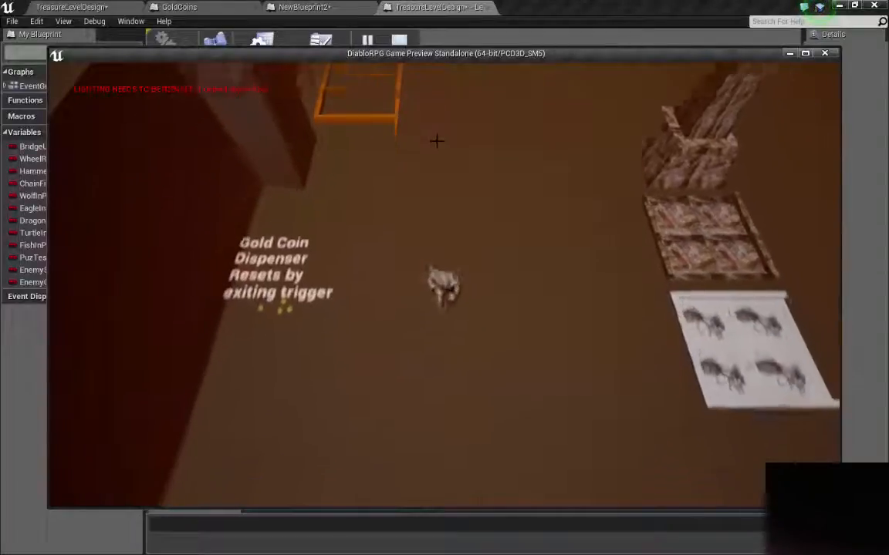
pyautogui.press('d')
pyautogui.press('w')
pyautogui.press('w')
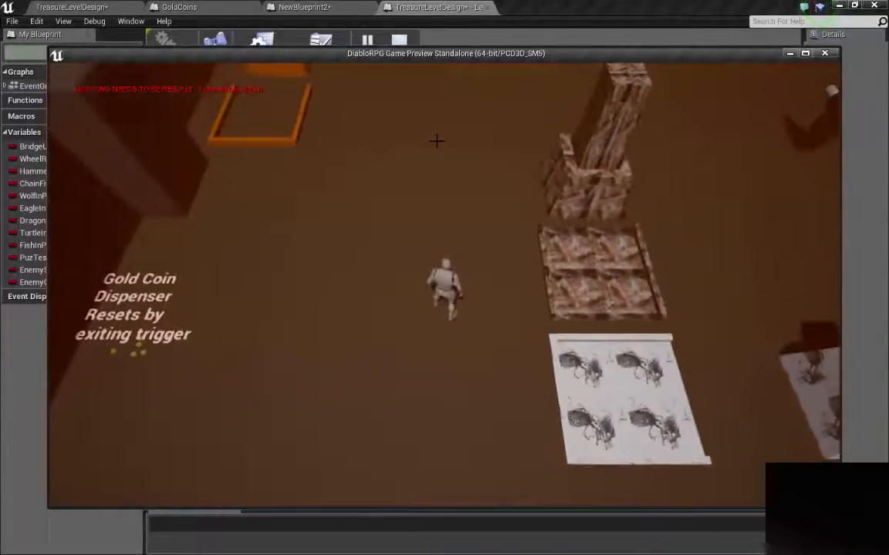
pyautogui.press('s')
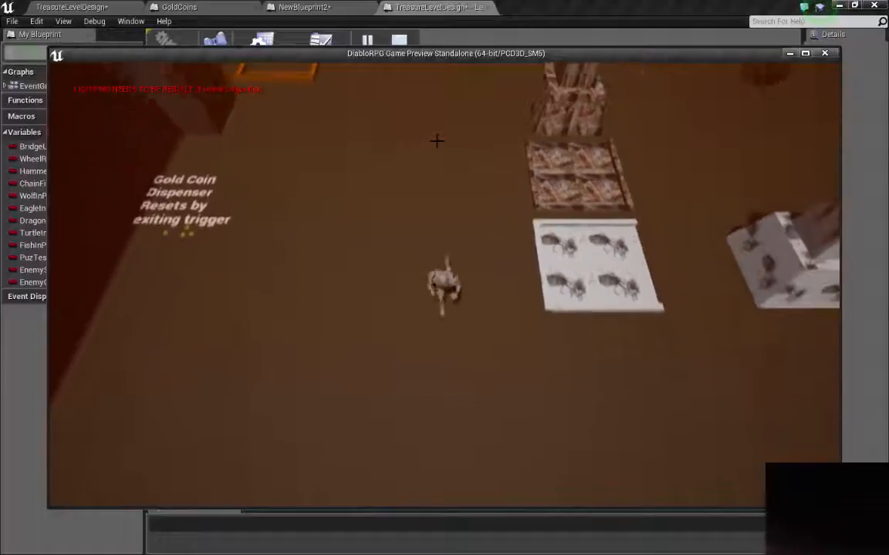
pyautogui.press('d')
pyautogui.press('w')
pyautogui.press('d')
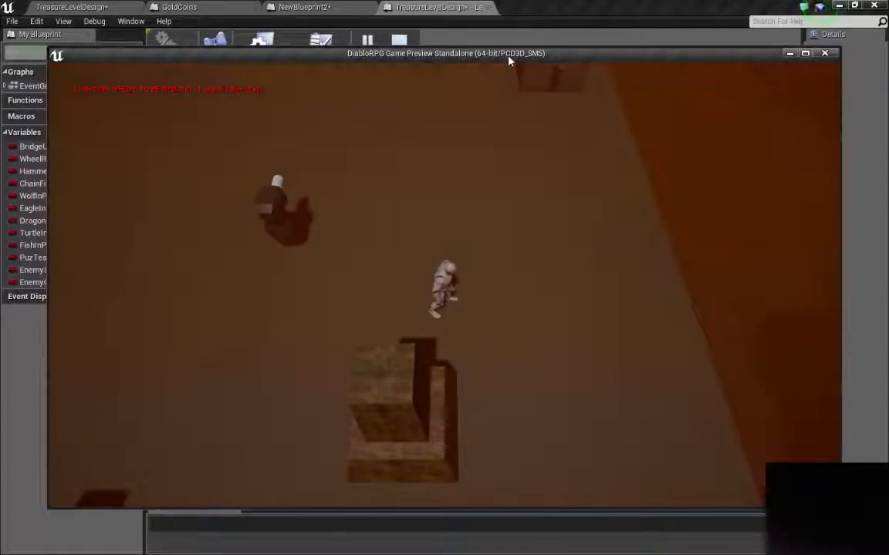
pyautogui.moveTo(509, 59); pyautogui.dragTo(488, 43)
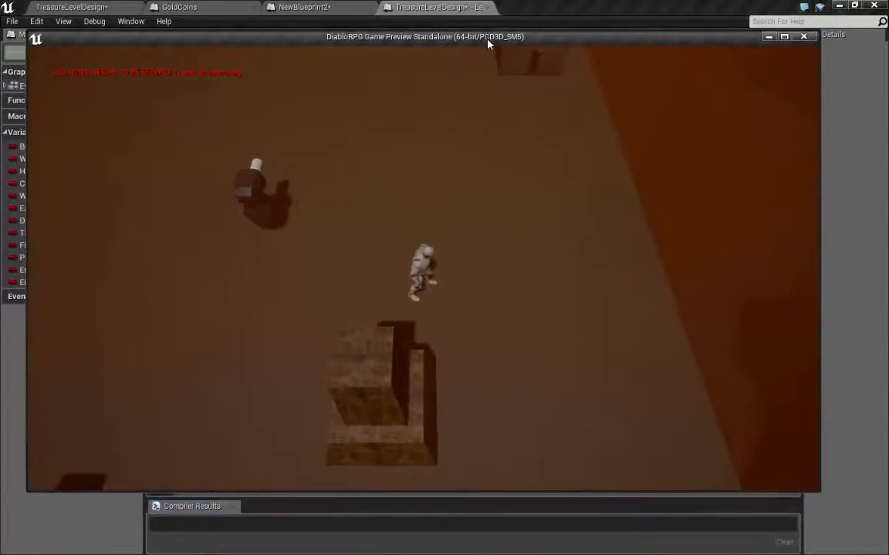